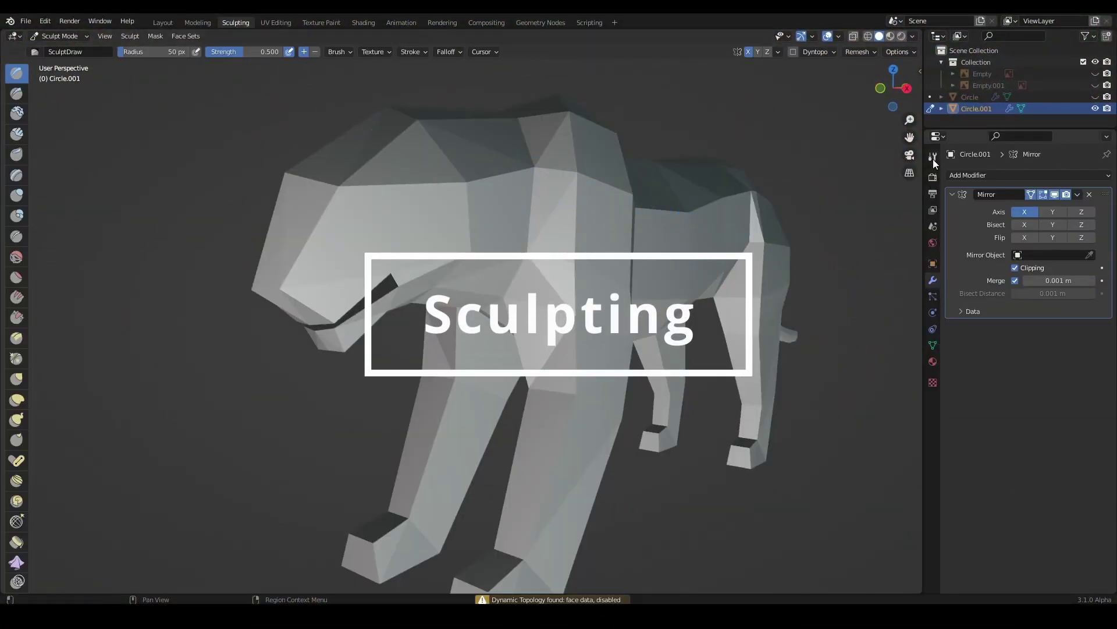
- Save the jaguar file, enable Dynamic Topology despite the warning, and orbit to face the head
{"action": "left_click", "coordinate": [933, 157]}
{"action": "key", "text": "ctrl+s"}
{"action": "left_click", "coordinate": [962, 480]}
{"action": "left_click", "coordinate": [875, 530]}
{"action": "mouse_move", "coordinate": [757, 407]}
{"action": "middle_mouse_down"}
{"action": "mouse_move", "coordinate": [638, 376]}
{"action": "mouse_move", "coordinate": [511, 361]}
{"action": "middle_mouse_up"}
{"action": "mouse_move", "coordinate": [610, 355]}
{"action": "middle_mouse_down"}
{"action": "mouse_move", "coordinate": [434, 352]}
{"action": "mouse_move", "coordinate": [541, 299]}
{"action": "mouse_move", "coordinate": [616, 326]}
{"action": "mouse_move", "coordinate": [613, 337]}
{"action": "middle_mouse_up"}
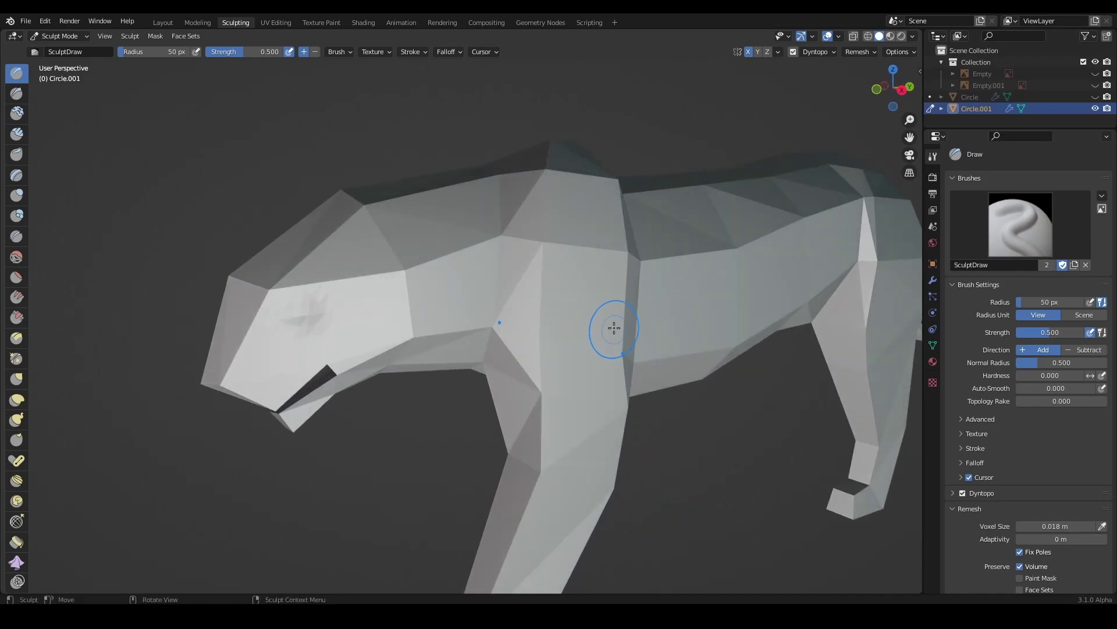
- Inspect the jaguar's vertices in Layout Edit Mode, then carve grooves around its eye
{"action": "left_click", "coordinate": [163, 22]}
{"action": "mouse_move", "coordinate": [372, 279]}
{"action": "middle_mouse_down"}
{"action": "mouse_move", "coordinate": [554, 318]}
{"action": "mouse_move", "coordinate": [508, 316]}
{"action": "middle_mouse_up"}
{"action": "scroll", "coordinate": [511, 316], "scroll_direction": "down", "scroll_amount": 3}
{"action": "key", "text": "Tab"}
{"action": "mouse_move", "coordinate": [581, 308]}
{"action": "middle_mouse_down"}
{"action": "mouse_move", "coordinate": [518, 331]}
{"action": "mouse_move", "coordinate": [501, 313]}
{"action": "mouse_move", "coordinate": [366, 282]}
{"action": "mouse_move", "coordinate": [246, 301]}
{"action": "mouse_move", "coordinate": [422, 312]}
{"action": "middle_mouse_up"}
{"action": "scroll", "coordinate": [518, 332], "scroll_direction": "up", "scroll_amount": 3}
{"action": "key", "text": "Tab"}
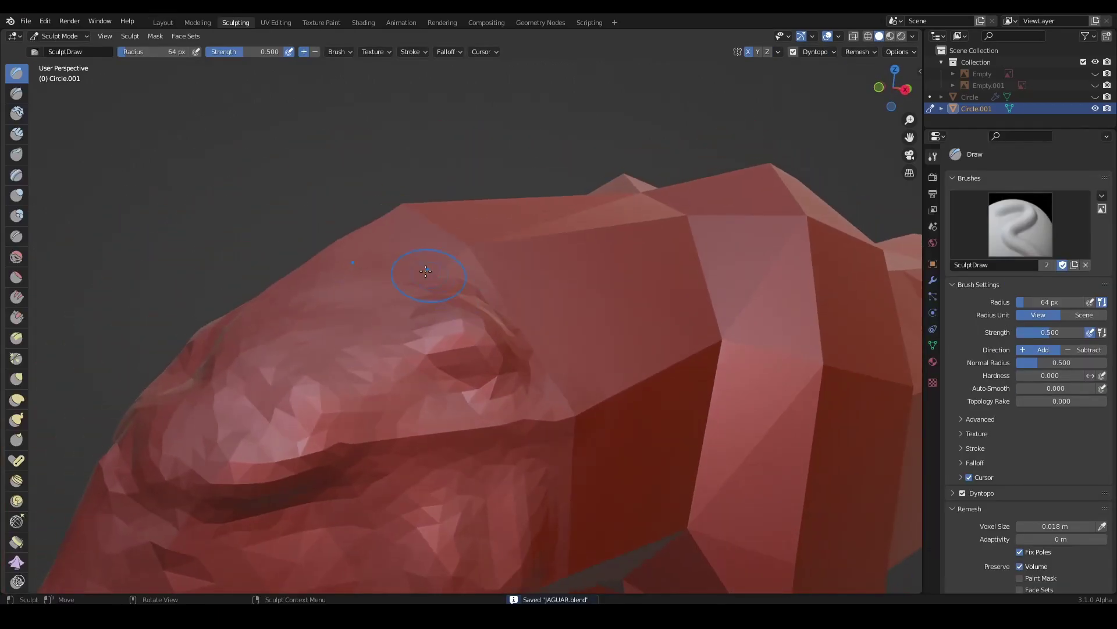
{"action": "mouse_move", "coordinate": [425, 303]}
{"action": "left_mouse_down"}
{"action": "mouse_move", "coordinate": [518, 390]}
{"action": "mouse_move", "coordinate": [557, 394]}
{"action": "left_mouse_up"}
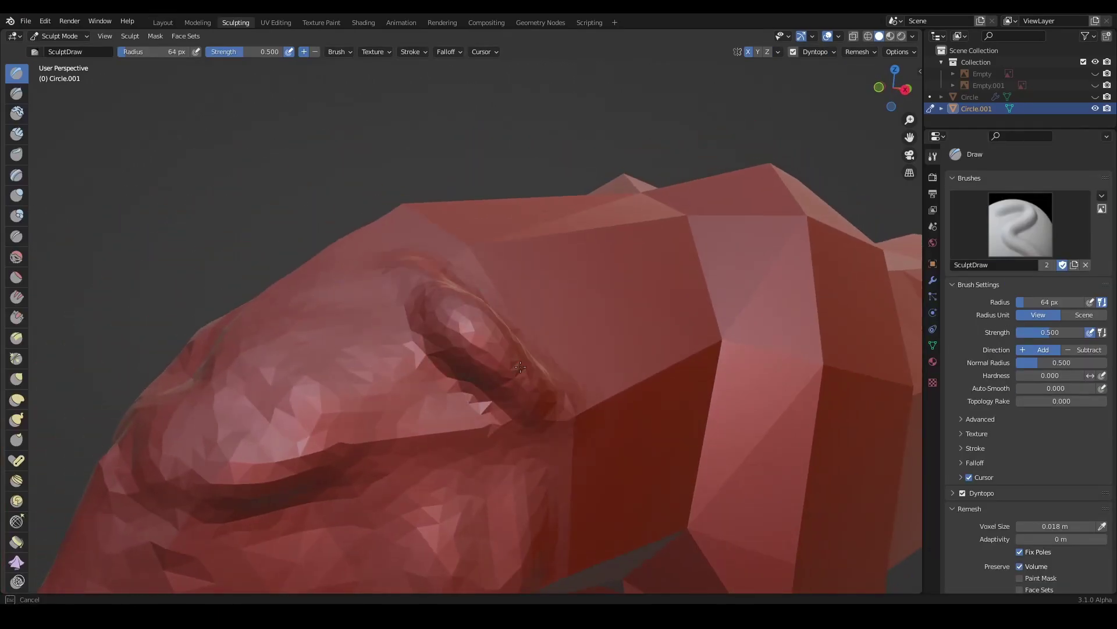
- Sculpt a ridge and groove around the jaguar's eye and save
{"action": "middle_click_drag", "start_coordinate": [557, 394], "coordinate": [454, 362]}
{"action": "left_click_drag", "start_coordinate": [427, 433], "coordinate": [466, 402]}
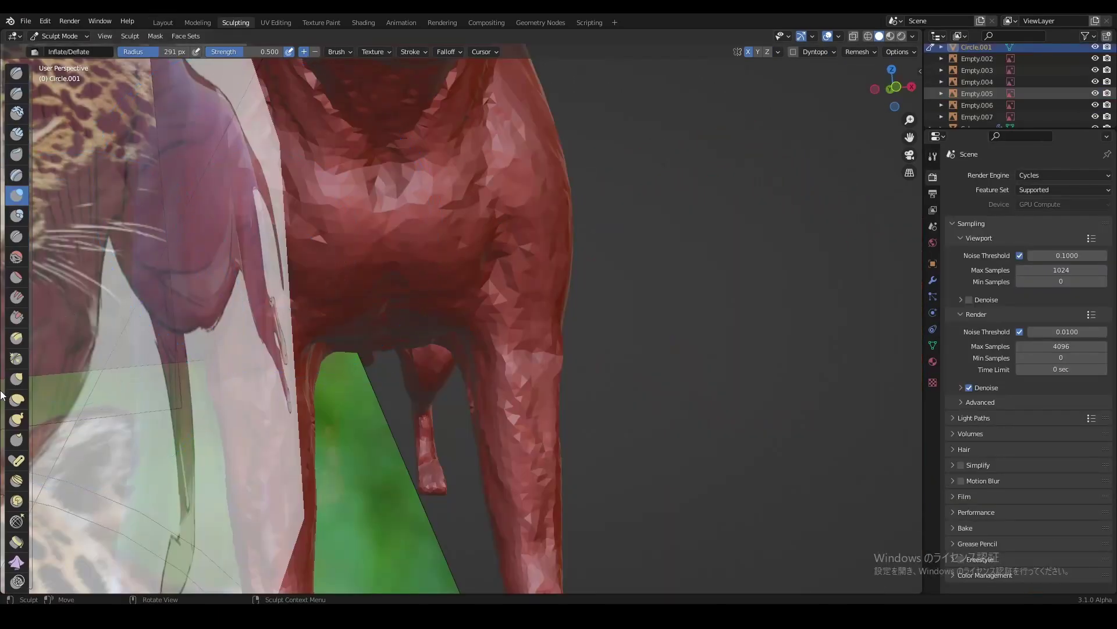
{"action": "key", "text": "ctrl+s"}
- Set the brush radius to 196 px and pull the front leg into shape
{"action": "key", "text": "f"}
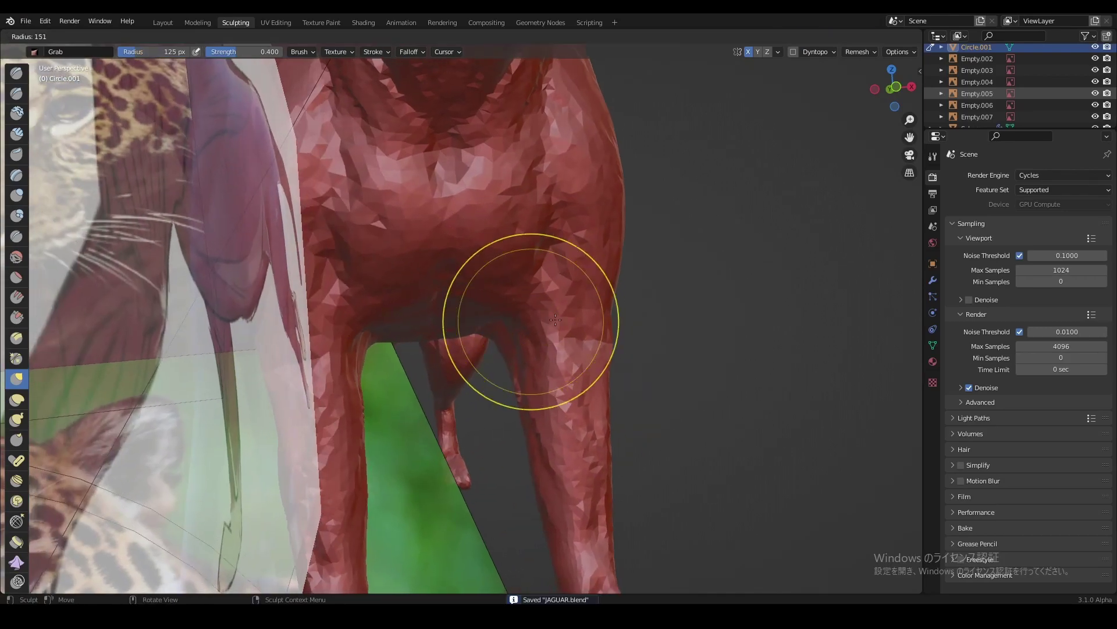
{"action": "left_click", "coordinate": [511, 299]}
{"action": "mouse_move", "coordinate": [512, 299]}
{"action": "middle_mouse_down"}
{"action": "mouse_move", "coordinate": [515, 429]}
{"action": "mouse_move", "coordinate": [599, 350]}
{"action": "mouse_move", "coordinate": [554, 319]}
{"action": "mouse_move", "coordinate": [542, 291]}
{"action": "middle_mouse_up"}
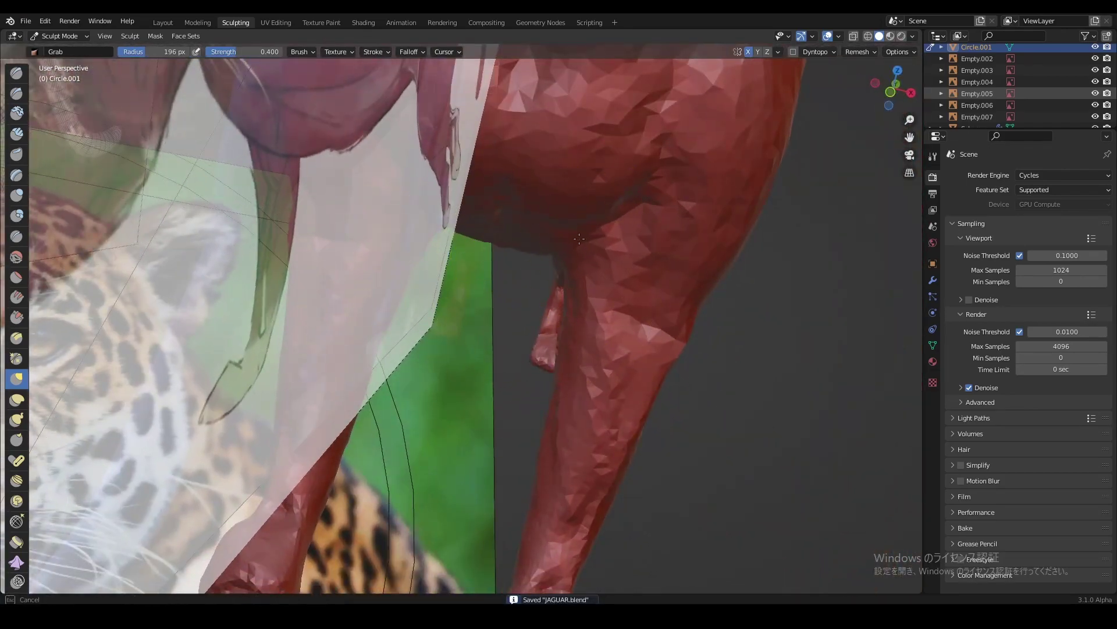
{"action": "middle_click_drag", "start_coordinate": [579, 239], "coordinate": [572, 438]}
{"action": "key", "text": "i"}
{"action": "scroll", "coordinate": [576, 291], "scroll_direction": "down", "scroll_amount": 5}
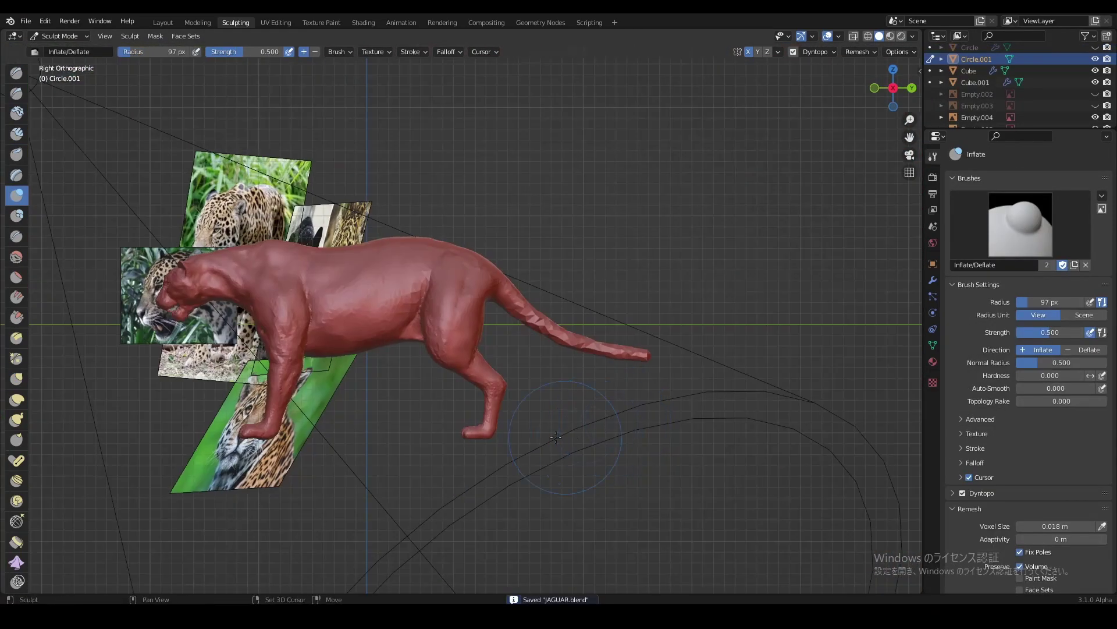
{"action": "scroll", "coordinate": [572, 437], "scroll_direction": "up", "scroll_amount": 4}
{"action": "scroll", "coordinate": [582, 372], "scroll_direction": "up", "scroll_amount": 3}
{"action": "mouse_move", "coordinate": [524, 399]}
{"action": "middle_mouse_down"}
{"action": "mouse_move", "coordinate": [529, 392]}
{"action": "mouse_move", "coordinate": [512, 381]}
{"action": "middle_mouse_up"}
- Reshape the paw with Grab, then carve toe grooves with the Draw brush
{"action": "left_click", "coordinate": [15, 379]}
{"action": "middle_click_drag", "start_coordinate": [291, 379], "coordinate": [475, 425]}
{"action": "key", "text": "ctrl+s"}
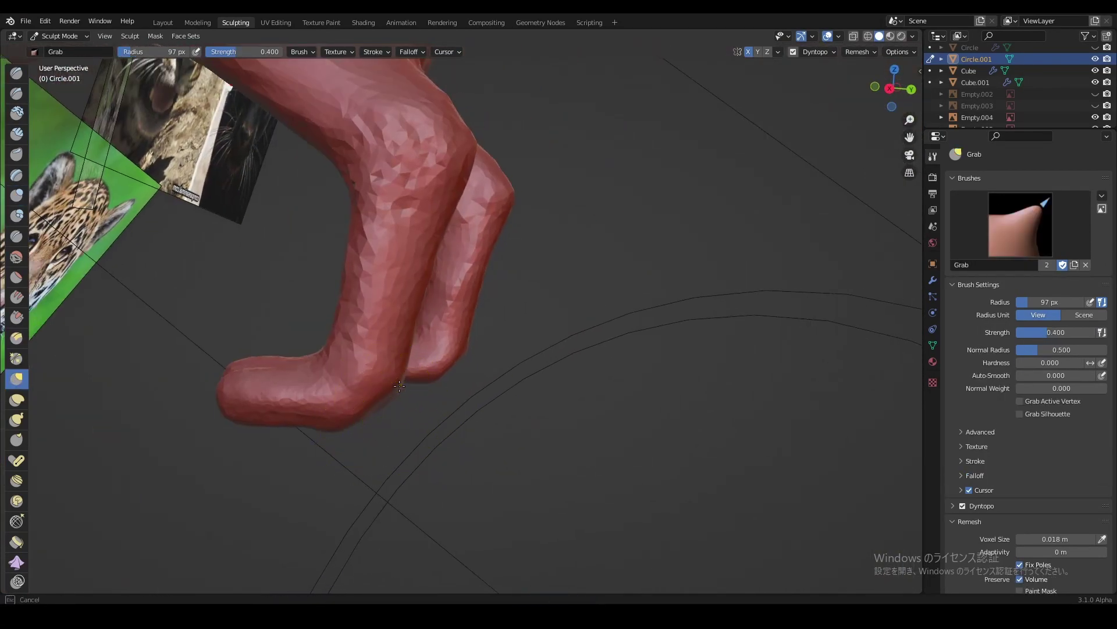
{"action": "key", "text": "x"}
{"action": "scroll", "coordinate": [512, 375], "scroll_direction": "down", "scroll_amount": 3}
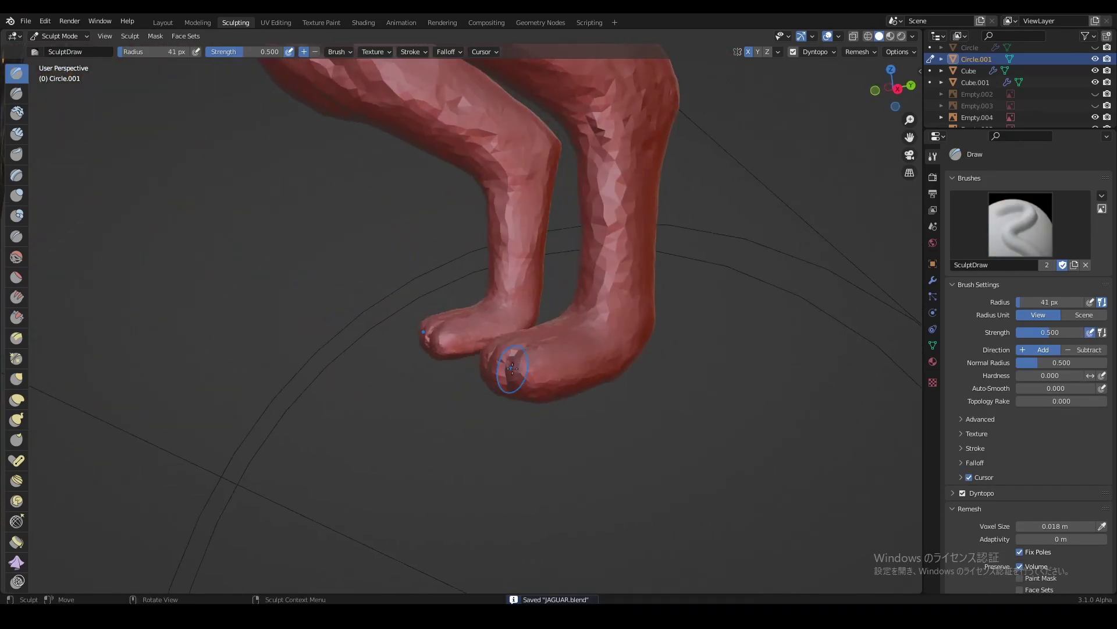
{"action": "scroll", "coordinate": [512, 375], "scroll_direction": "down", "scroll_amount": 3}
{"action": "scroll", "coordinate": [557, 395], "scroll_direction": "up", "scroll_amount": 2}
{"action": "mouse_move", "coordinate": [512, 375]}
{"action": "middle_mouse_down"}
{"action": "mouse_move", "coordinate": [557, 394]}
{"action": "mouse_move", "coordinate": [497, 311]}
{"action": "middle_mouse_up"}
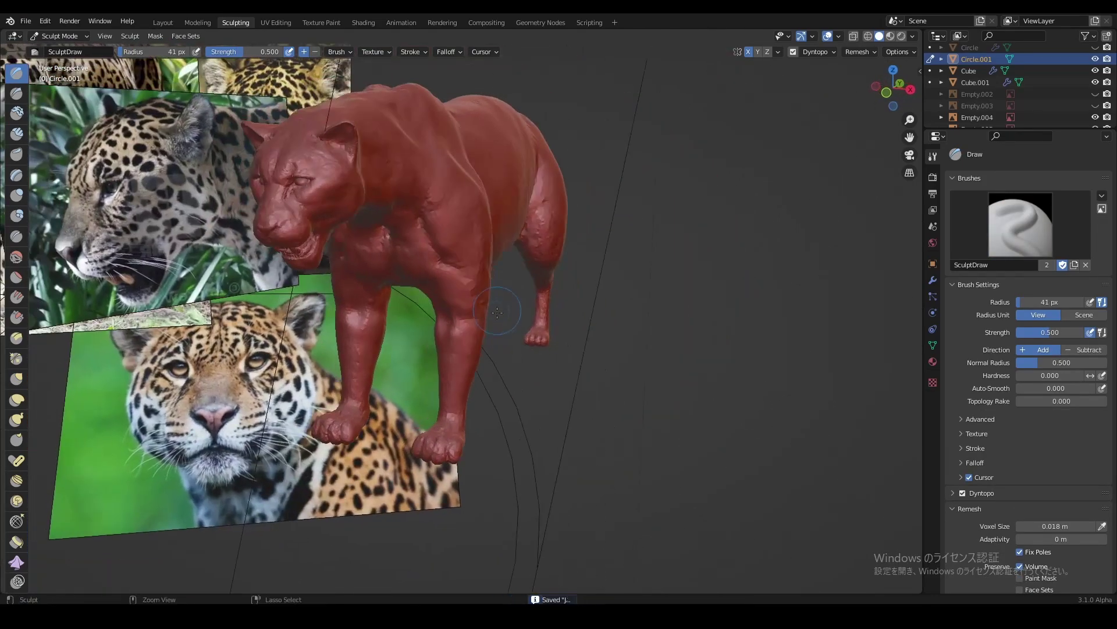
{"action": "middle_click_drag", "start_coordinate": [518, 349], "coordinate": [466, 361]}
{"action": "scroll", "coordinate": [430, 369], "scroll_direction": "up", "scroll_amount": 2}
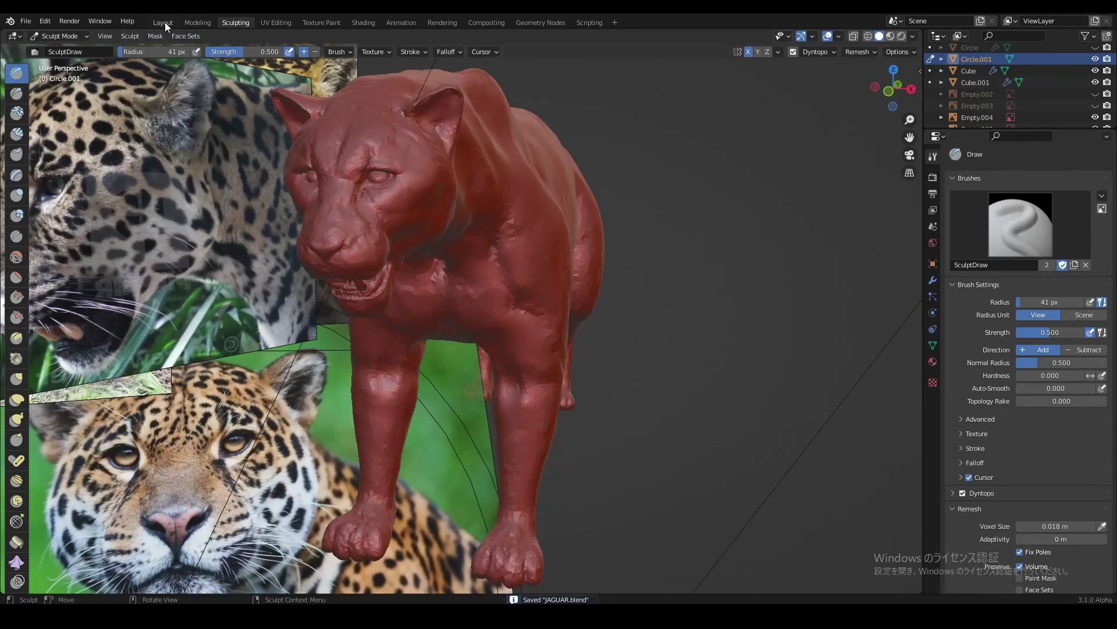
- Preview the jaguar in Layout with Rendered shading, then return to Solid shading and save
{"action": "left_click", "coordinate": [165, 22]}
{"action": "mouse_move", "coordinate": [481, 288]}
{"action": "middle_mouse_down"}
{"action": "mouse_move", "coordinate": [435, 274]}
{"action": "mouse_move", "coordinate": [501, 291]}
{"action": "middle_mouse_up"}
{"action": "scroll", "coordinate": [435, 273], "scroll_direction": "up", "scroll_amount": 2}
{"action": "scroll", "coordinate": [500, 291], "scroll_direction": "up", "scroll_amount": 2}
{"action": "middle_click_drag", "start_coordinate": [429, 262], "coordinate": [507, 316]}
{"action": "key", "text": "z"}
{"action": "left_click", "coordinate": [539, 309]}
{"action": "scroll", "coordinate": [539, 309], "scroll_direction": "up", "scroll_amount": 3}
{"action": "scroll", "coordinate": [539, 307], "scroll_direction": "down", "scroll_amount": 3}
{"action": "scroll", "coordinate": [519, 309], "scroll_direction": "down", "scroll_amount": 2}
{"action": "key", "text": "z"}
{"action": "left_click", "coordinate": [527, 311]}
{"action": "middle_click_drag", "start_coordinate": [527, 311], "coordinate": [531, 314]}
{"action": "key", "text": "ctrl+s"}
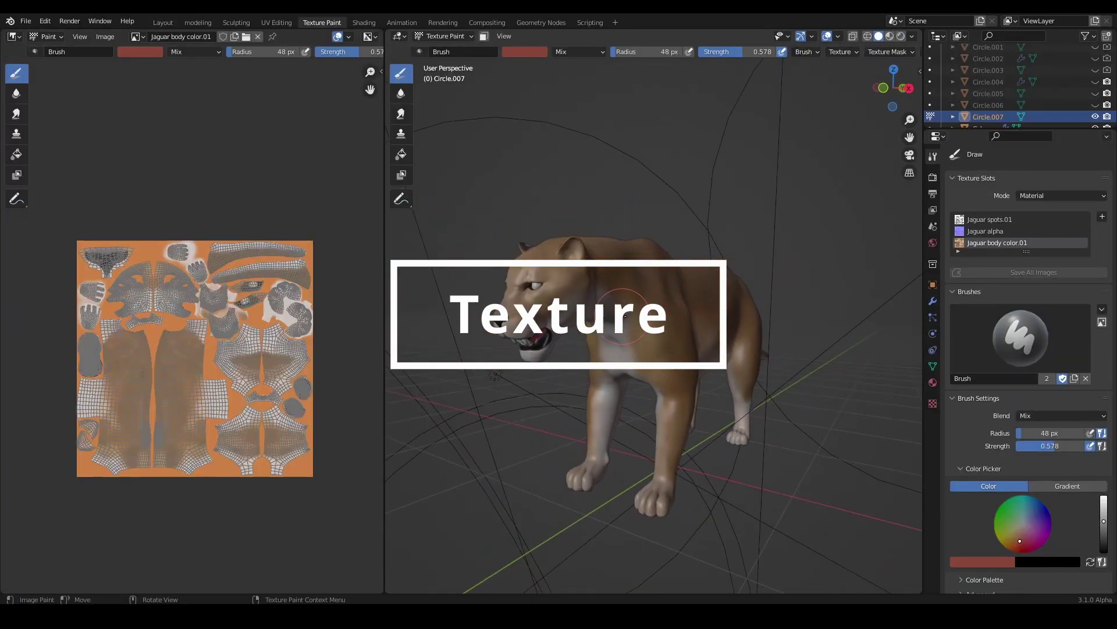
- Orbit around the textured jaguar to inspect its body and head
{"action": "middle_click_drag", "start_coordinate": [624, 318], "coordinate": [780, 307]}
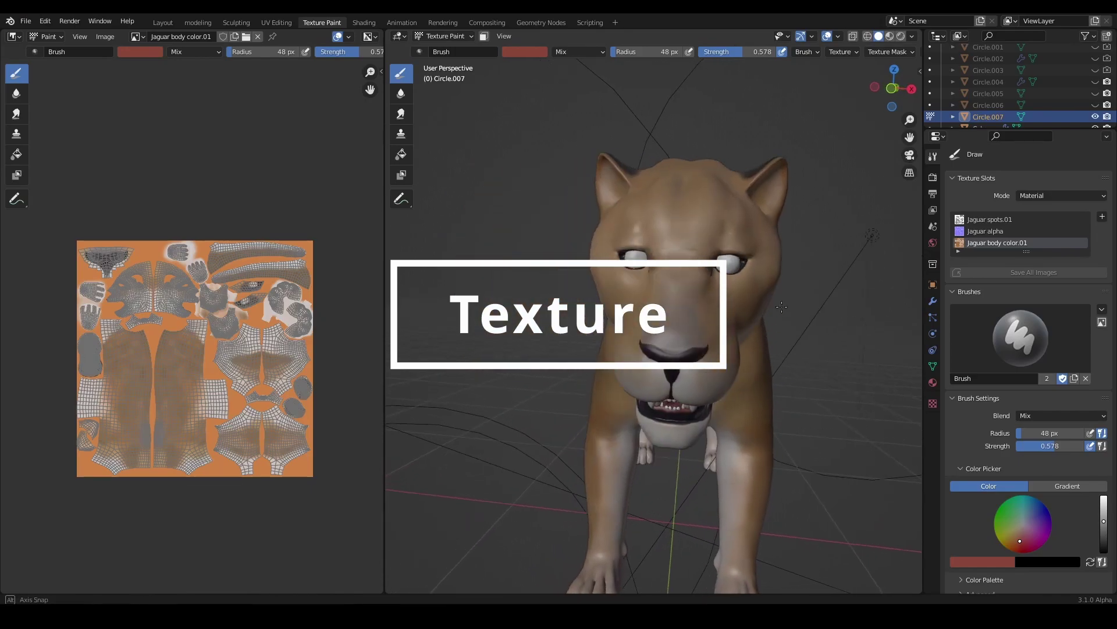
{"action": "middle_click_drag", "start_coordinate": [780, 307], "coordinate": [582, 314]}
{"action": "scroll", "coordinate": [280, 310], "scroll_direction": "up", "scroll_amount": 2}
{"action": "scroll", "coordinate": [281, 310], "scroll_direction": "down", "scroll_amount": 1}
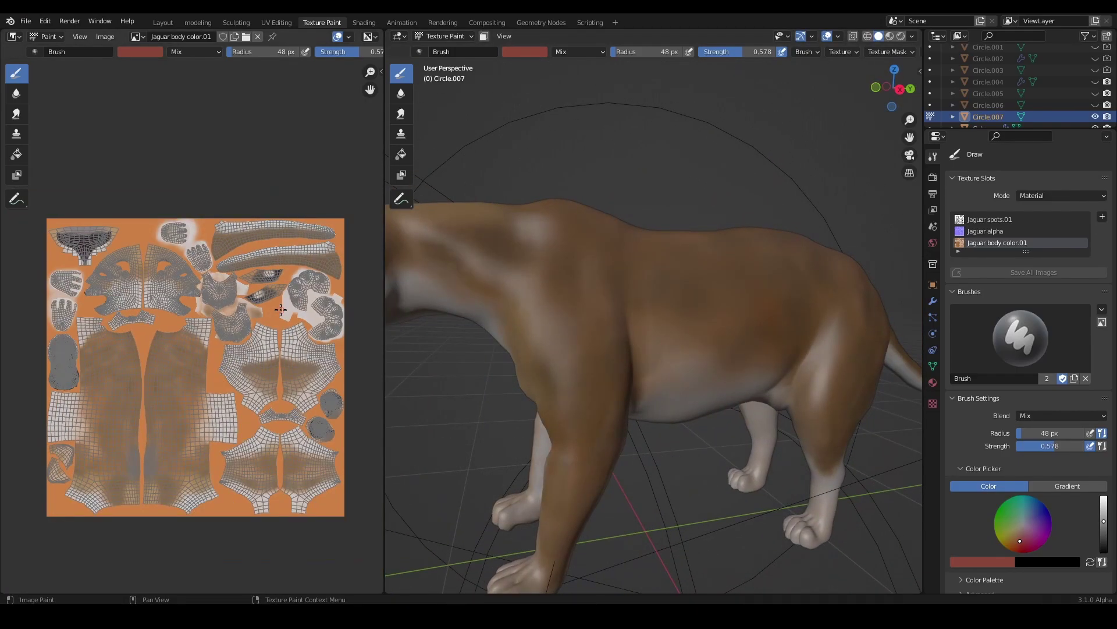
{"action": "middle_click_drag", "start_coordinate": [405, 312], "coordinate": [675, 363]}
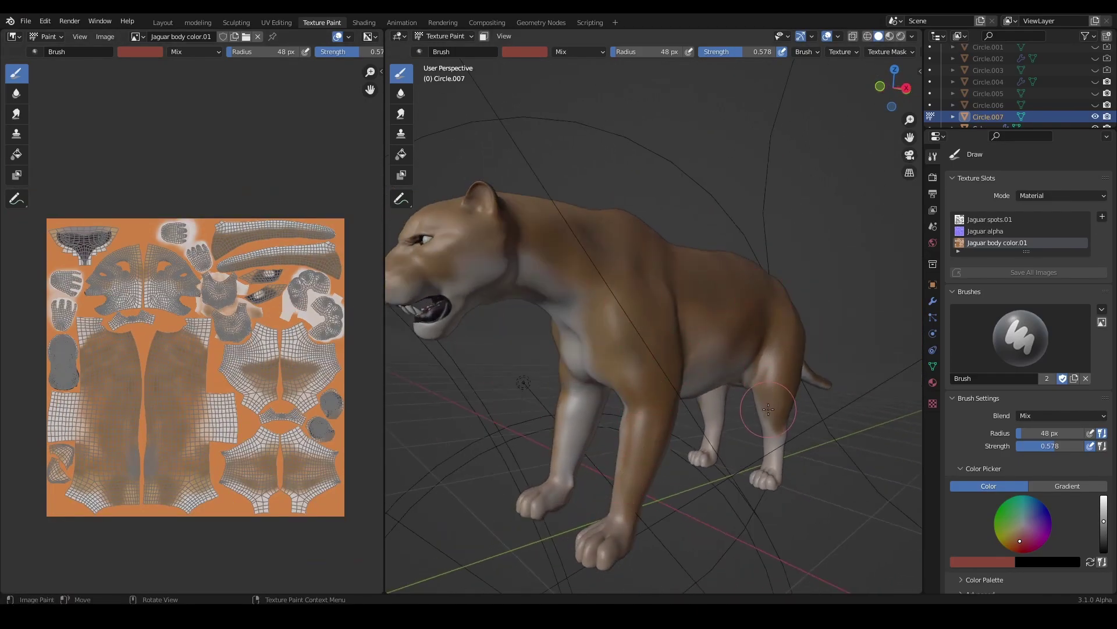
{"action": "middle_click_drag", "start_coordinate": [768, 409], "coordinate": [723, 240]}
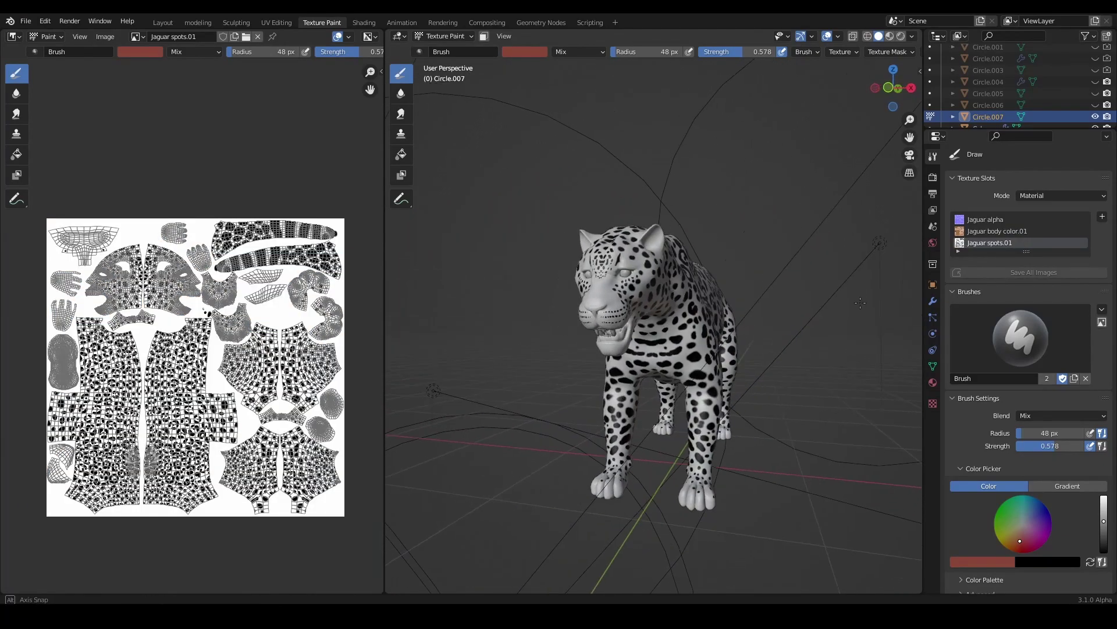
{"action": "scroll", "coordinate": [490, 144], "scroll_direction": "up", "scroll_amount": 3}
{"action": "scroll", "coordinate": [490, 144], "scroll_direction": "up", "scroll_amount": 3}
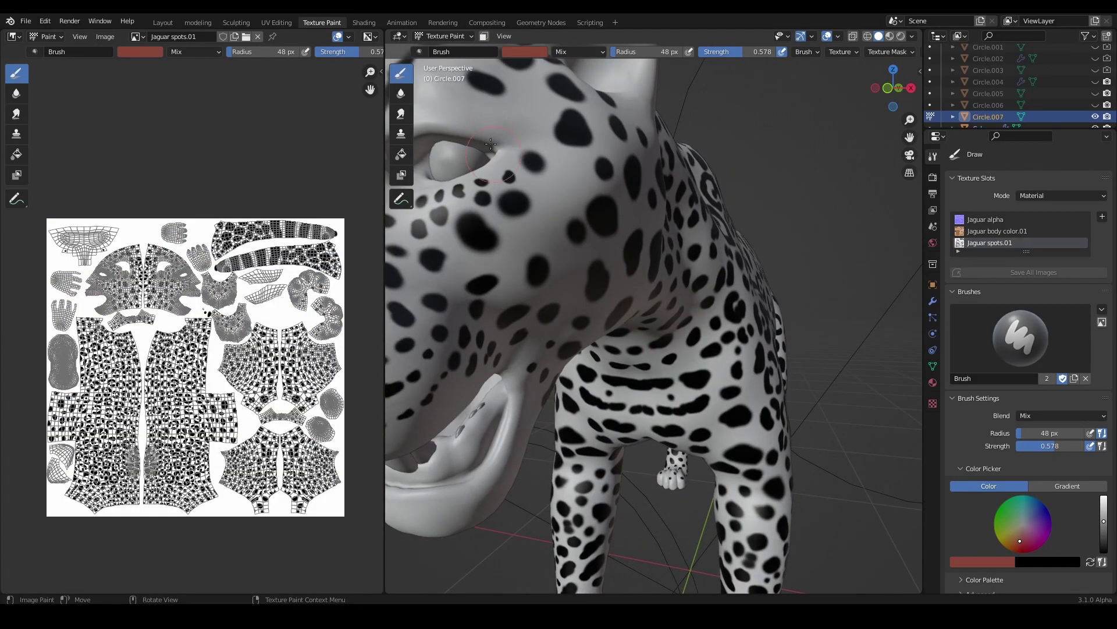
{"action": "scroll", "coordinate": [567, 218], "scroll_direction": "down", "scroll_amount": 5}
- Sample black from the spots and paint a black spot on the jaguar's flank
{"action": "key", "text": "s"}
{"action": "middle_click_drag", "start_coordinate": [570, 273], "coordinate": [634, 289]}
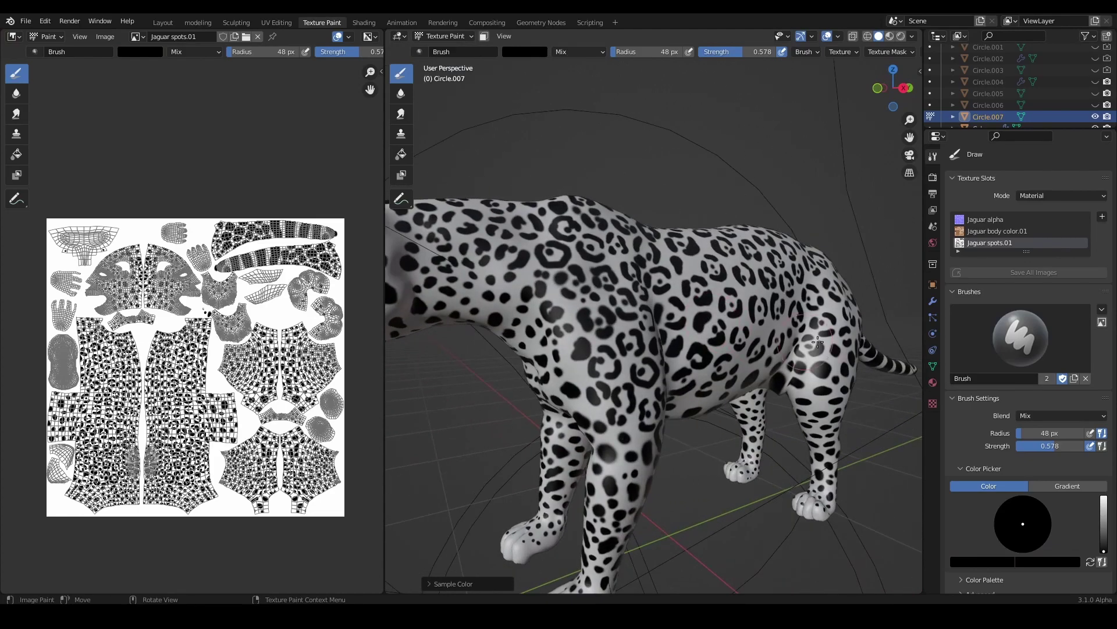
{"action": "scroll", "coordinate": [706, 307], "scroll_direction": "up", "scroll_amount": 3}
{"action": "scroll", "coordinate": [706, 307], "scroll_direction": "up", "scroll_amount": 3}
{"action": "left_click_drag", "start_coordinate": [760, 398], "coordinate": [773, 369]}
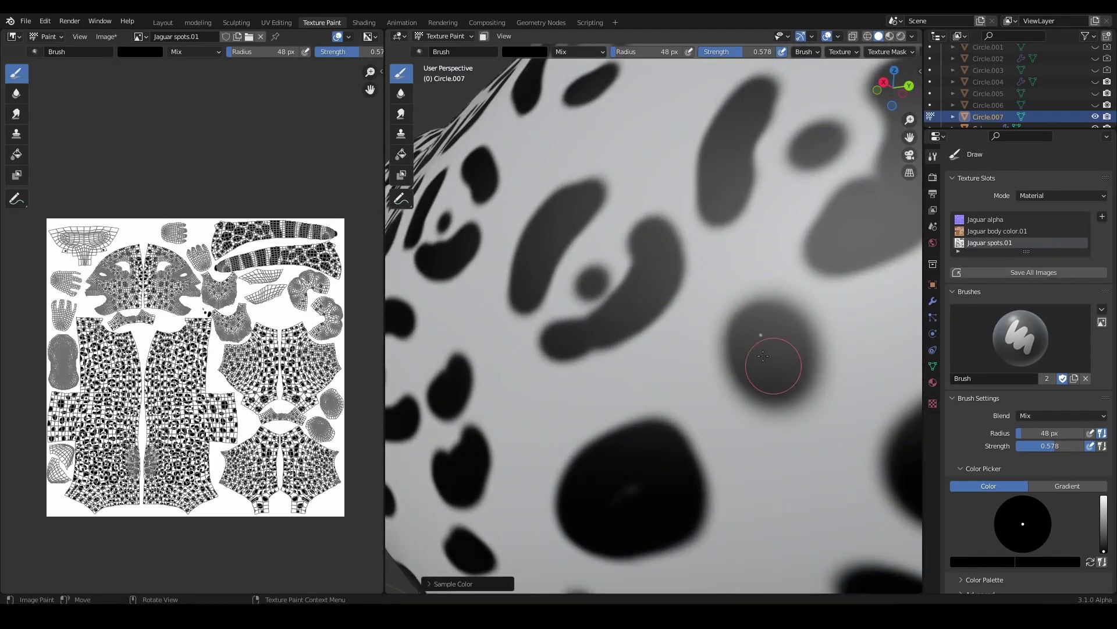
{"action": "scroll", "coordinate": [780, 358], "scroll_direction": "down", "scroll_amount": 7}
{"action": "scroll", "coordinate": [780, 358], "scroll_direction": "down", "scroll_amount": 3}
{"action": "middle_click_drag", "start_coordinate": [780, 358], "coordinate": [698, 349]}
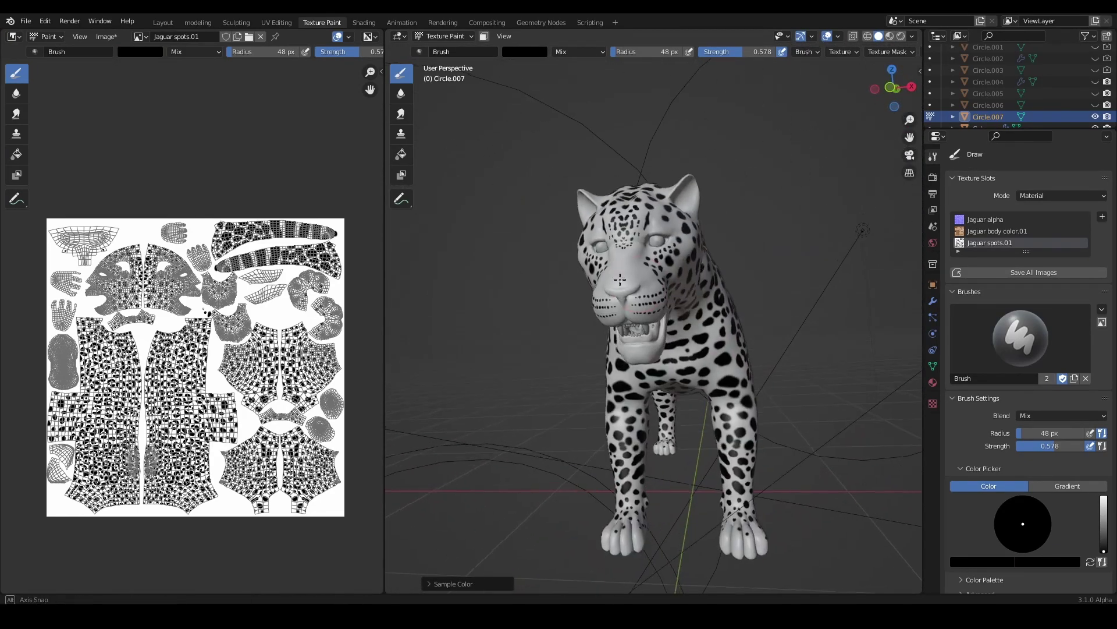
{"action": "scroll", "coordinate": [177, 346], "scroll_direction": "up", "scroll_amount": 4}
{"action": "scroll", "coordinate": [178, 346], "scroll_direction": "down", "scroll_amount": 3}
{"action": "scroll", "coordinate": [178, 346], "scroll_direction": "down", "scroll_amount": 2}
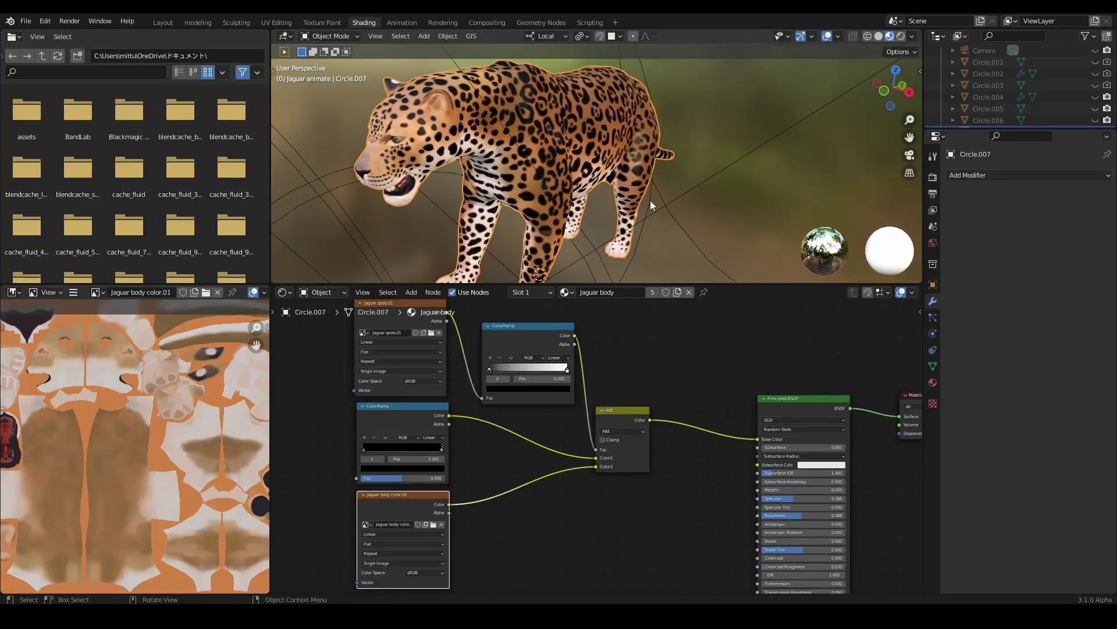
- Preview the Jaguar spots.01 and body colour textures, then select the two ColorRamp nodes
{"action": "scroll", "coordinate": [565, 362], "scroll_direction": "up", "scroll_amount": 2}
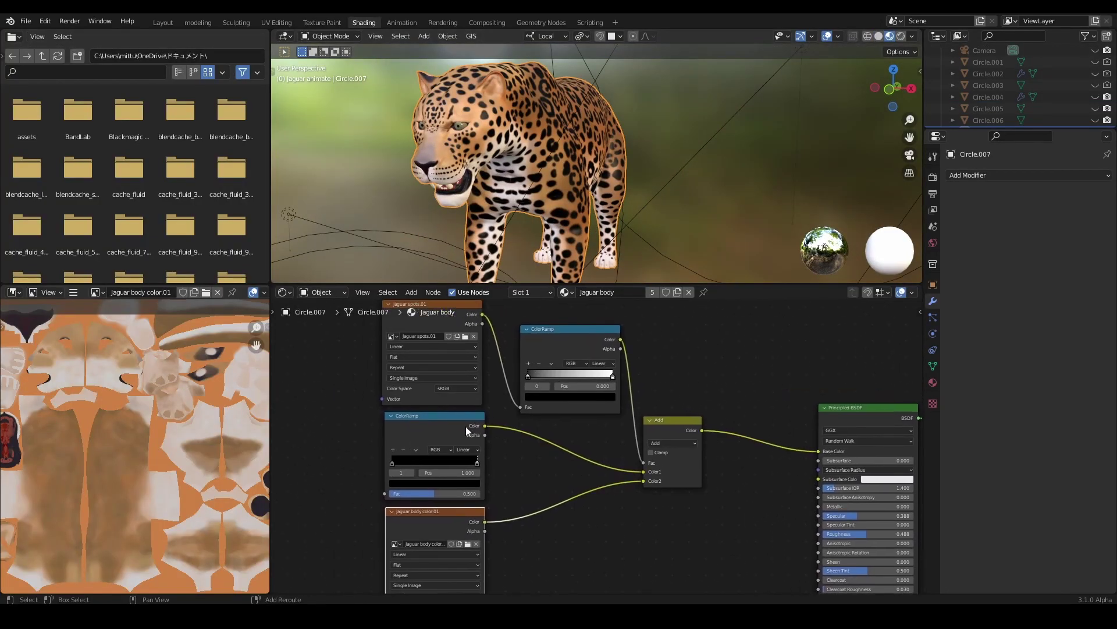
{"action": "left_click", "coordinate": [439, 316]}
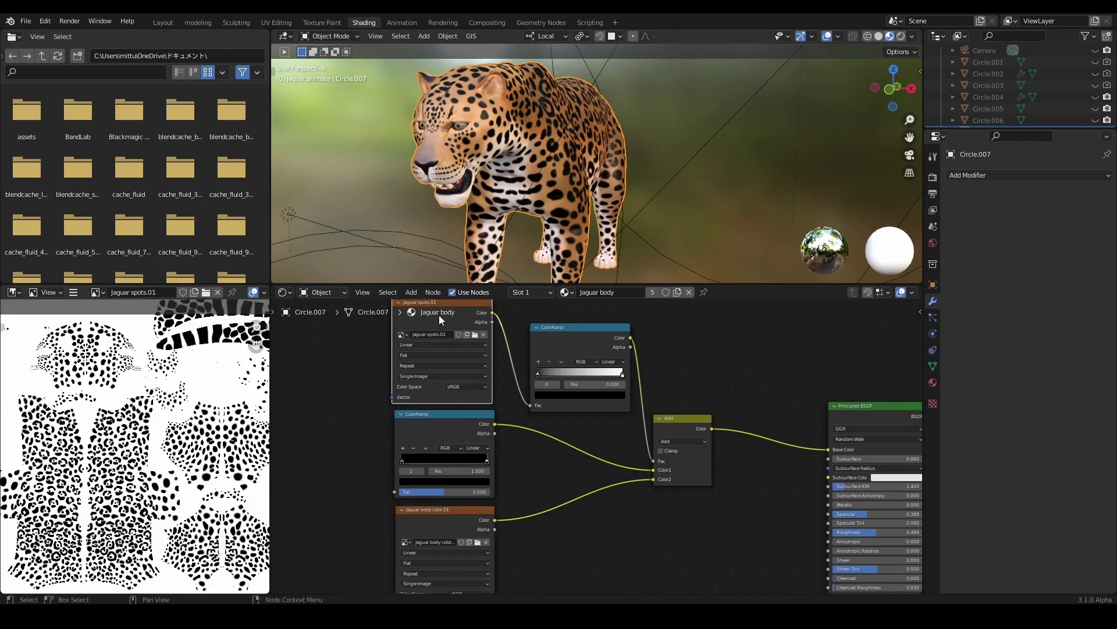
{"action": "left_click", "coordinate": [446, 529]}
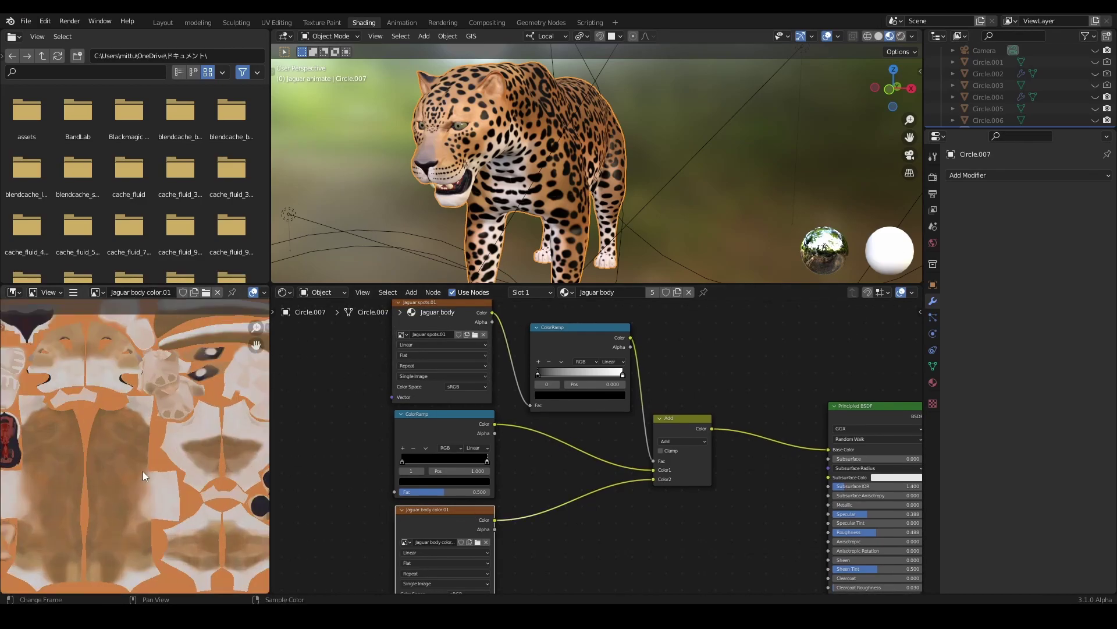
{"action": "left_click", "coordinate": [445, 330]}
{"action": "left_click", "coordinate": [453, 426]}
{"action": "left_click", "coordinate": [560, 341]}
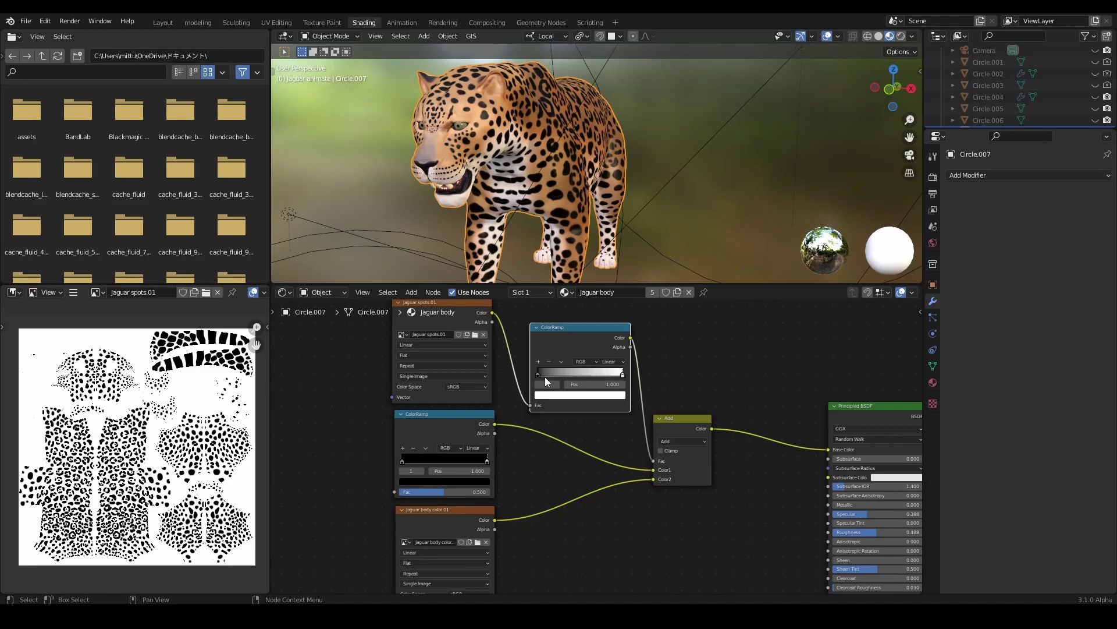
{"action": "mouse_move", "coordinate": [447, 369]}
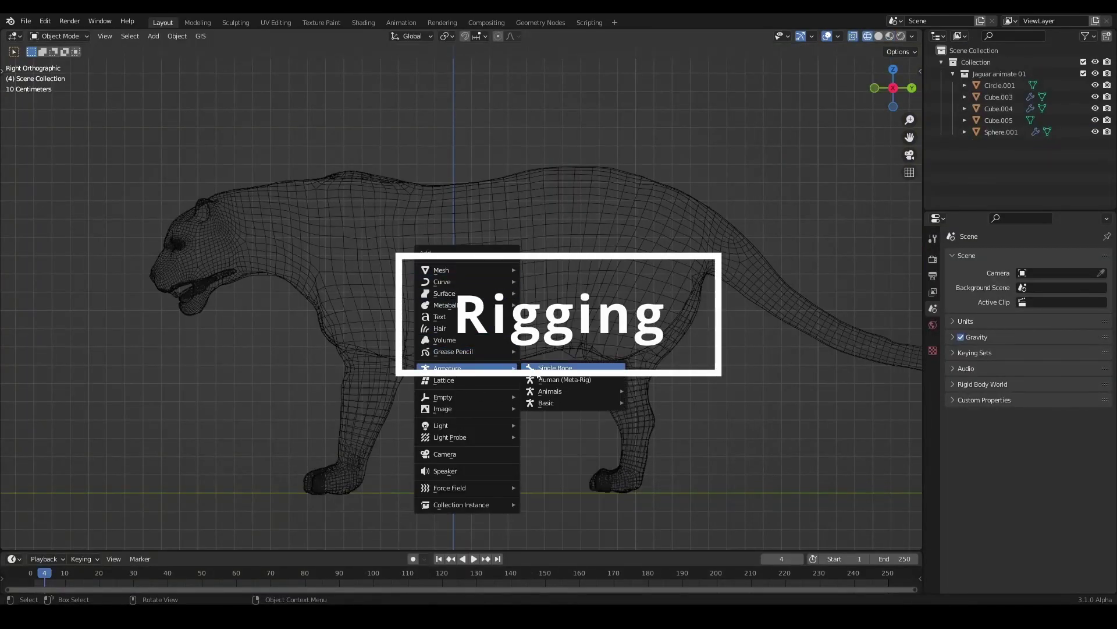
- Add a single-bone armature, duplicate the bone to mid-body, and select Bone.001
{"action": "left_click", "coordinate": [539, 368]}
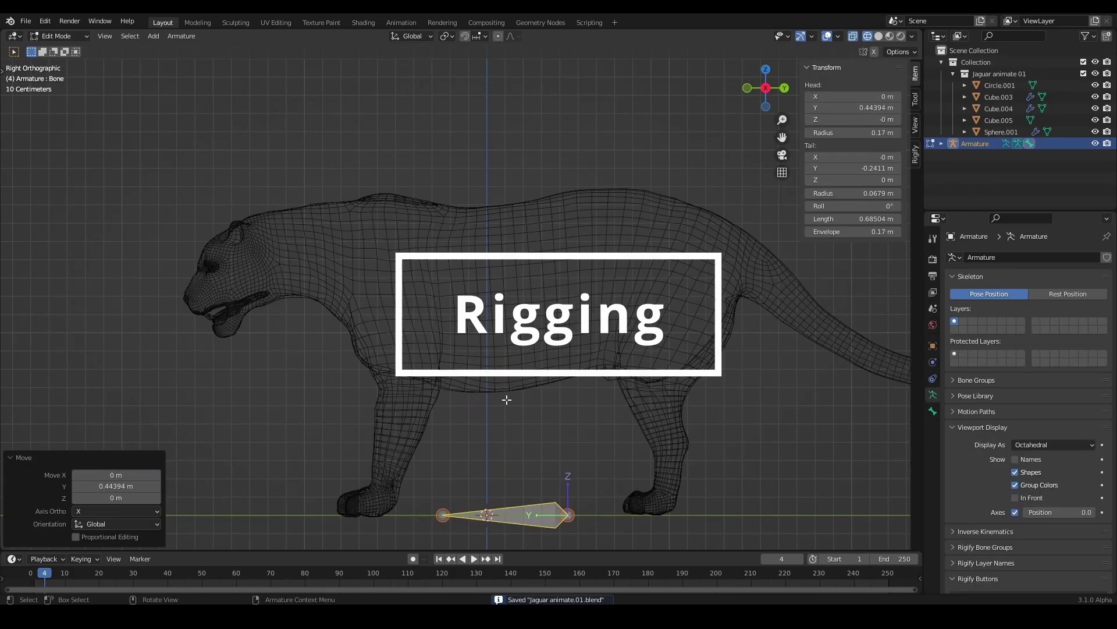
{"action": "key", "text": "shift+d"}
{"action": "left_click", "coordinate": [559, 282]}
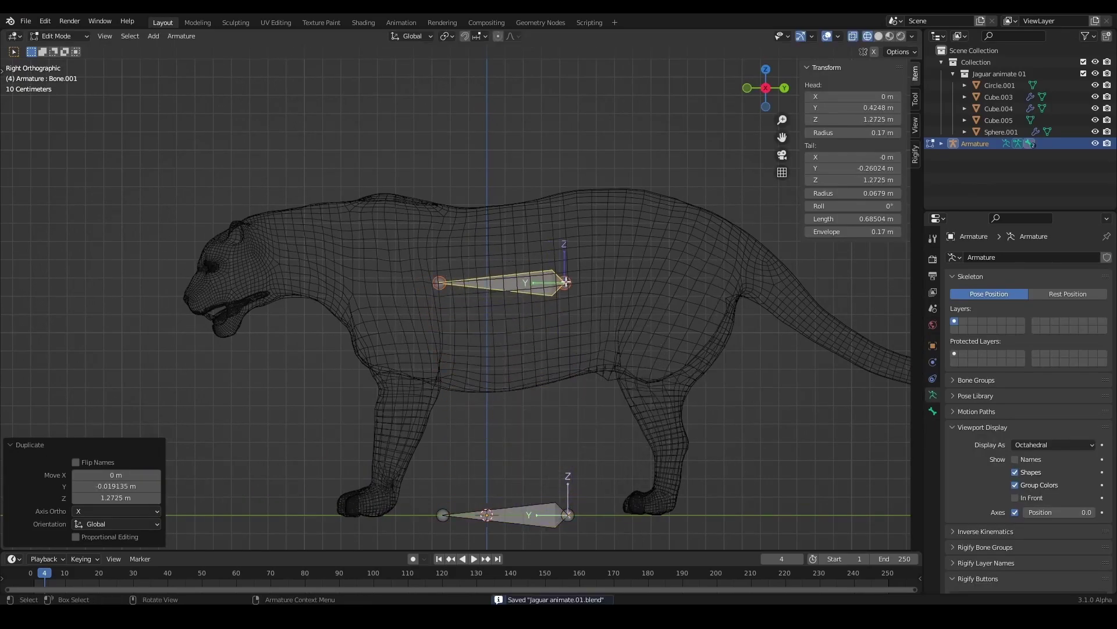
{"action": "key", "text": "g"}
{"action": "left_click", "coordinate": [517, 282]}
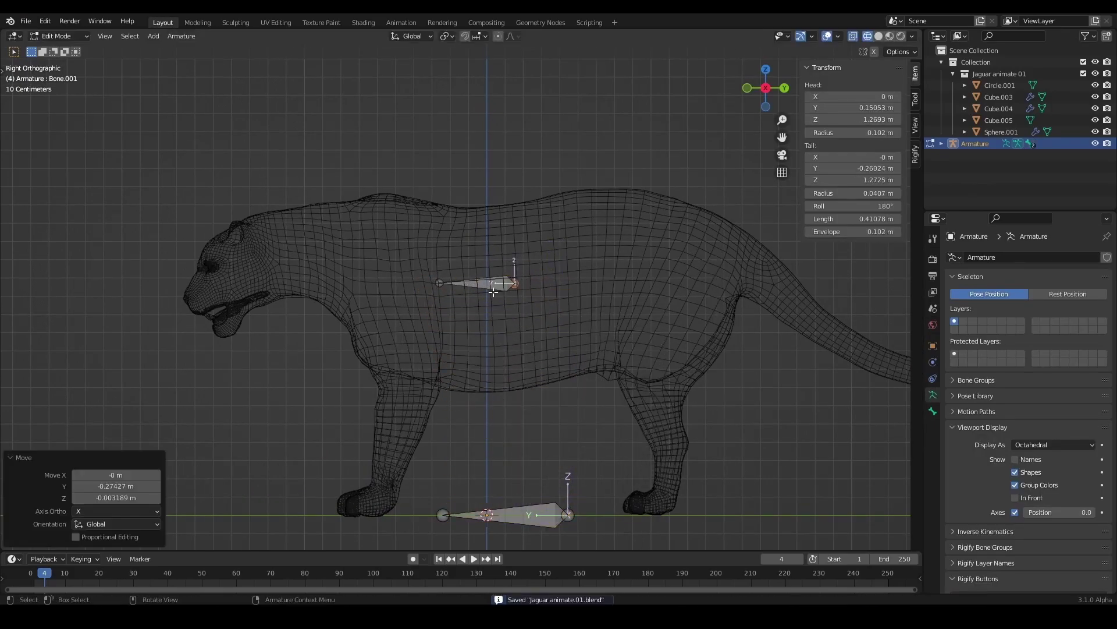
{"action": "left_click", "coordinate": [496, 298]}
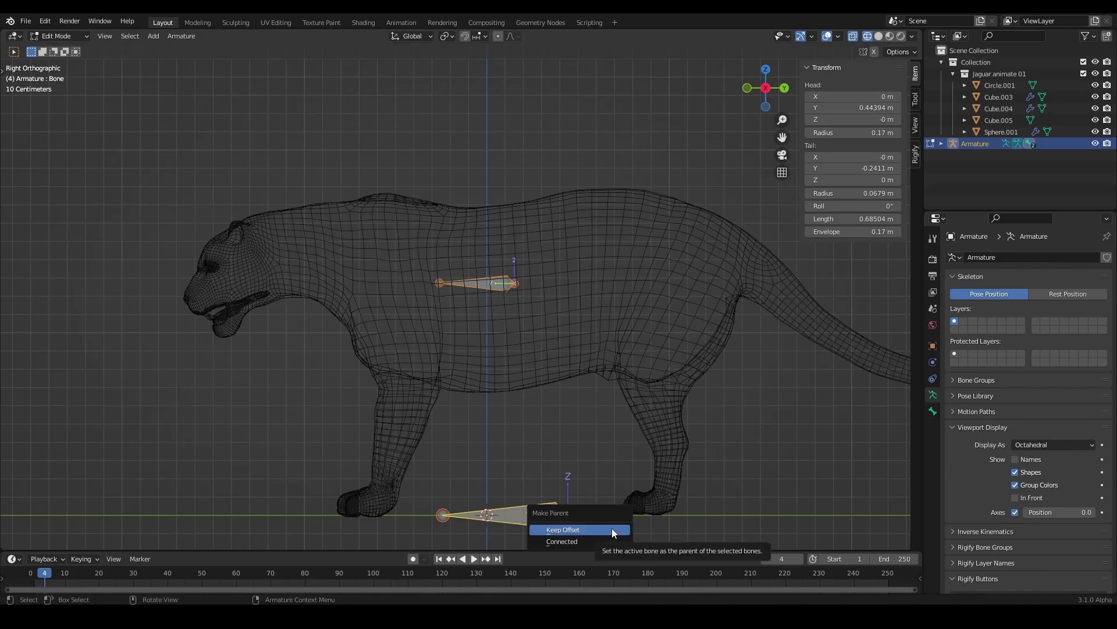
- Parent the bones with Keep Offset and extrude a new bone toward the head
{"action": "left_click", "coordinate": [613, 528]}
{"action": "key", "text": "ctrl+s"}
{"action": "key", "text": "g"}
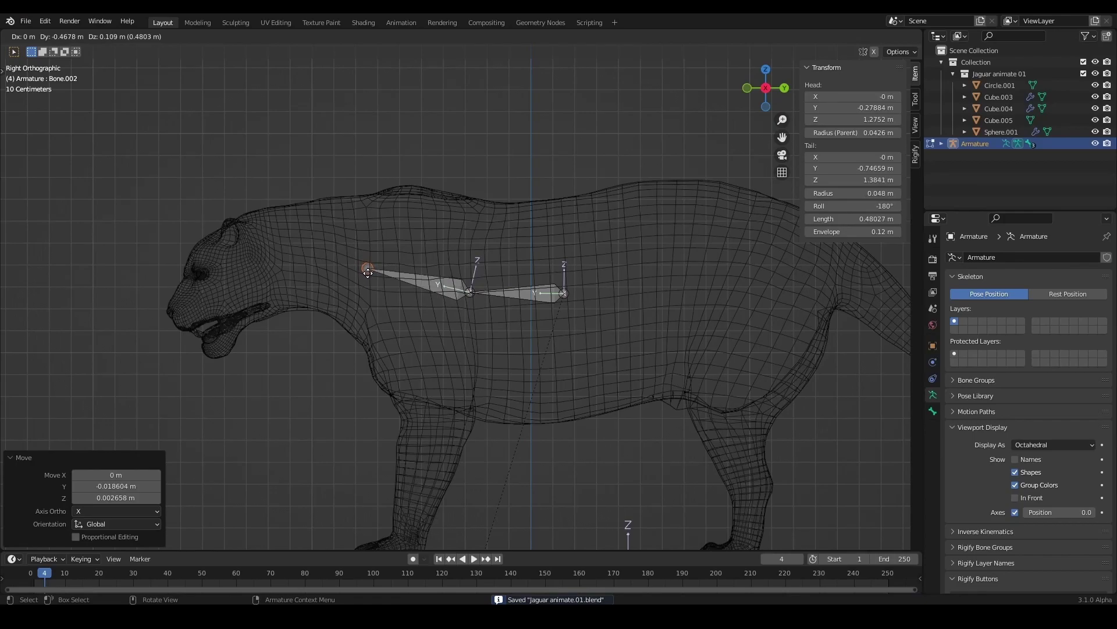
{"action": "left_click", "coordinate": [366, 272]}
{"action": "left_click", "coordinate": [253, 278]}
- Subdivide the neck bone with 2 cuts, adjust its joints, and select the rear spine bone
{"action": "right_click", "coordinate": [334, 271]}
{"action": "left_click", "coordinate": [334, 271]}
{"action": "left_click", "coordinate": [157, 536]}
{"action": "key", "text": "ctrl+s"}
{"action": "scroll", "coordinate": [277, 296], "scroll_direction": "up", "scroll_amount": 4}
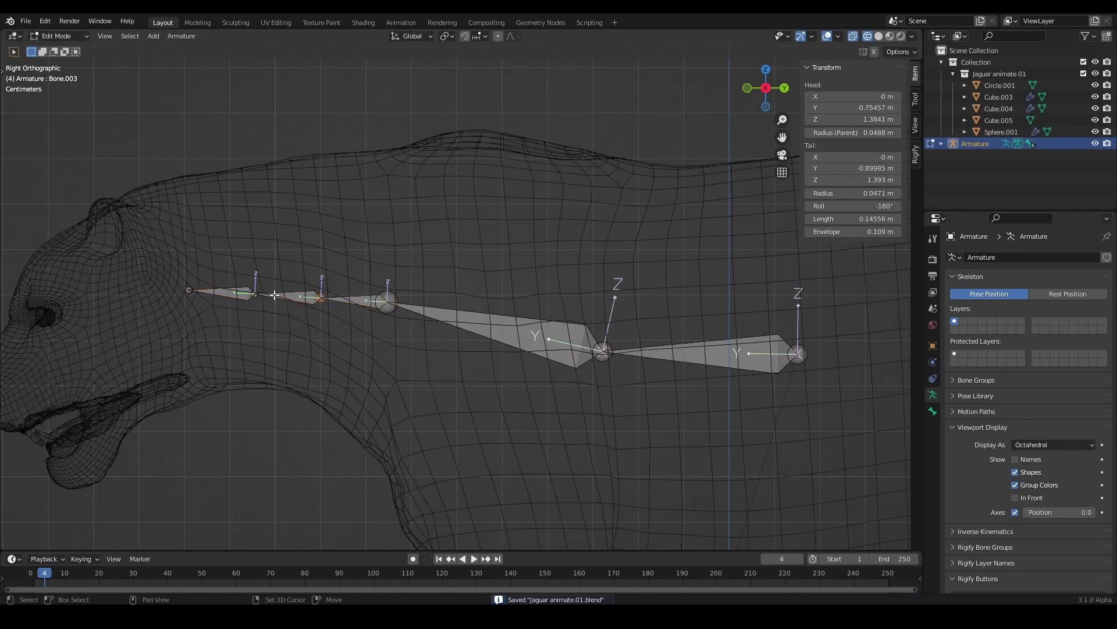
{"action": "key", "text": "g"}
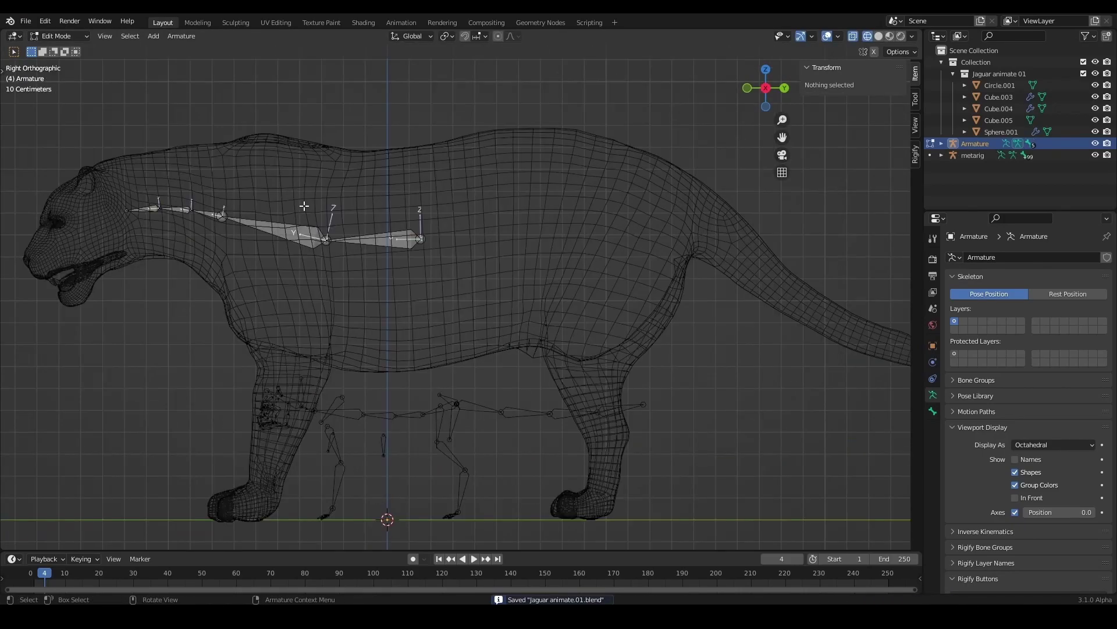
{"action": "left_click", "coordinate": [413, 240]}
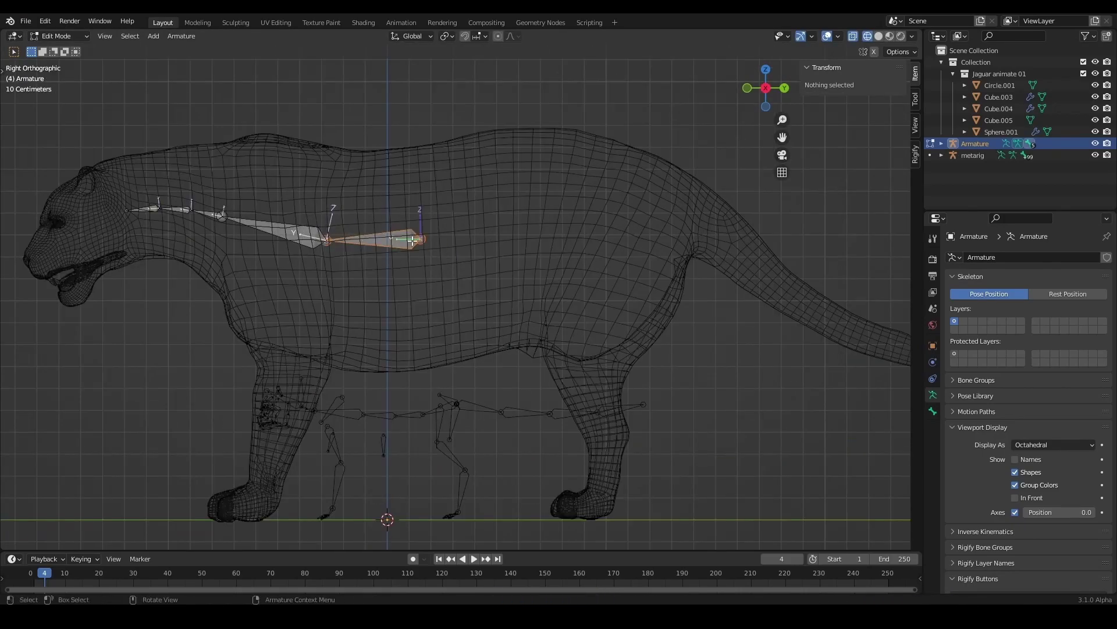
- Stretch the rear spine bone back toward the hips and nudge it into place
{"action": "key", "text": "g"}
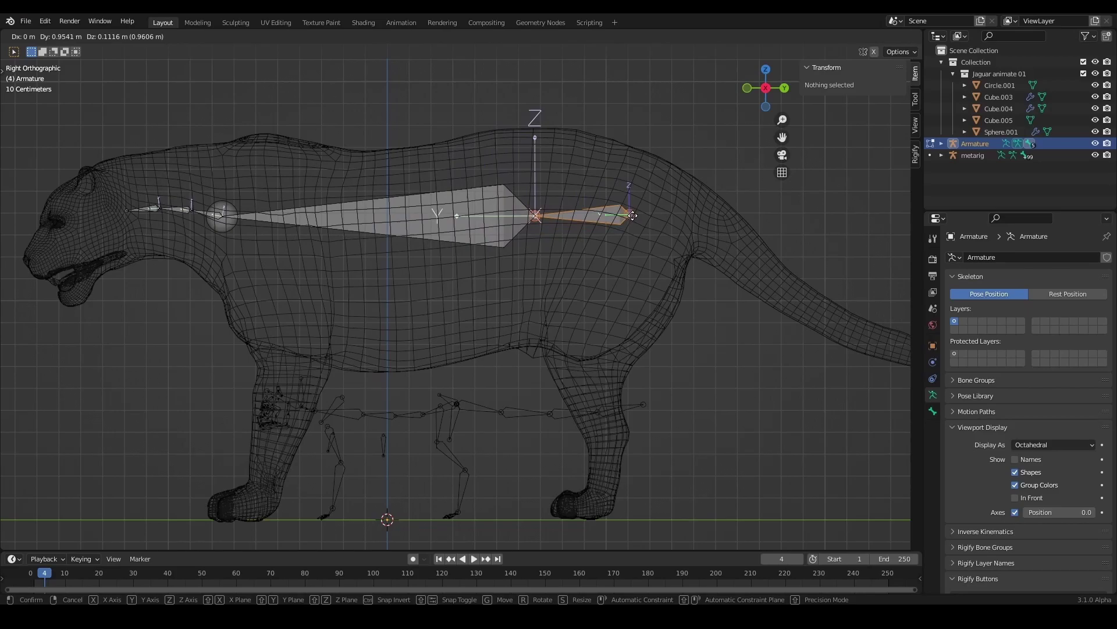
{"action": "left_click", "coordinate": [691, 217]}
{"action": "key", "text": "ctrl+s"}
{"action": "scroll", "coordinate": [688, 225], "scroll_direction": "up", "scroll_amount": 2}
{"action": "scroll", "coordinate": [629, 259], "scroll_direction": "up", "scroll_amount": 1}
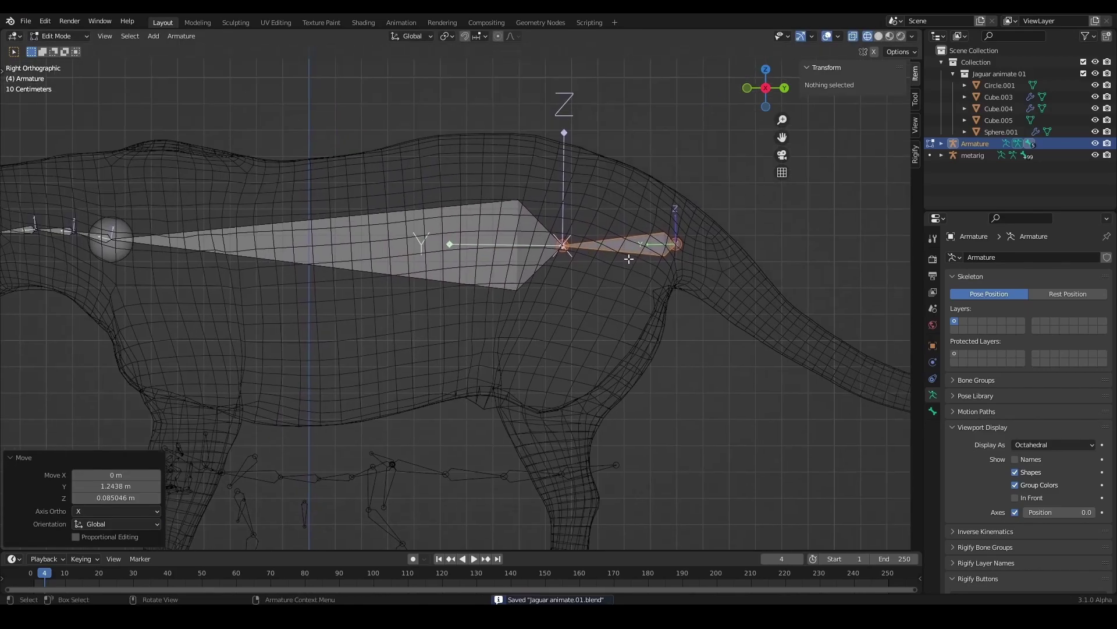
{"action": "left_click_drag", "start_coordinate": [612, 239], "coordinate": [547, 211]}
- Subdivide the long back bone with 1 cut and reposition its joints, including Bone.002's
{"action": "scroll", "coordinate": [547, 211], "scroll_direction": "down", "scroll_amount": 1}
{"action": "right_click", "coordinate": [403, 214]}
{"action": "left_click", "coordinate": [403, 214]}
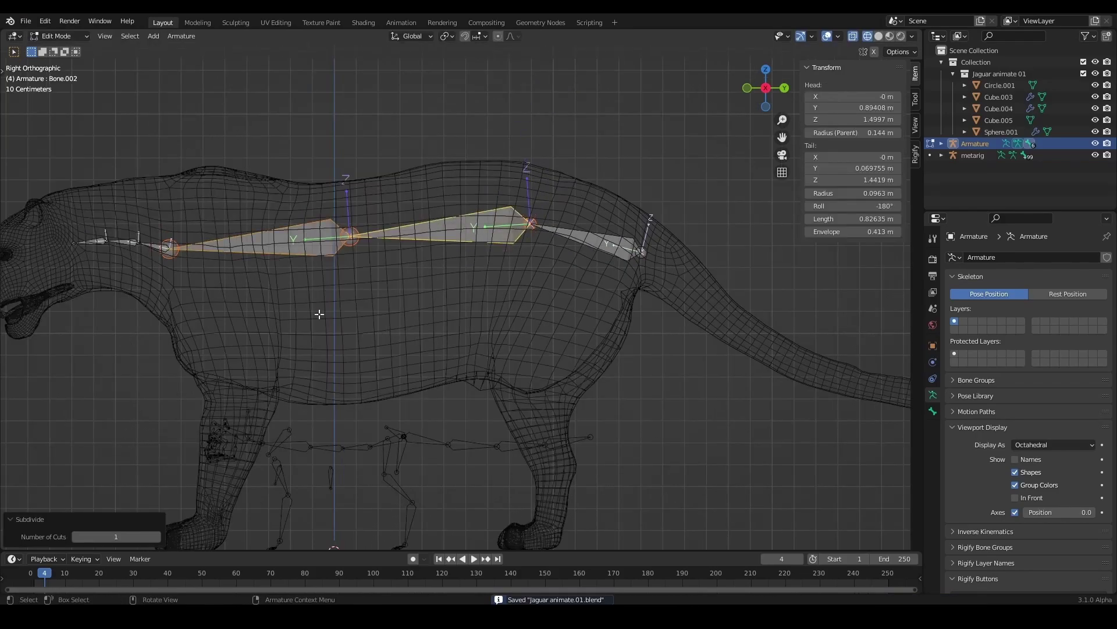
{"action": "left_click", "coordinate": [157, 536]}
{"action": "left_click", "coordinate": [78, 537]}
{"action": "scroll", "coordinate": [393, 311], "scroll_direction": "down", "scroll_amount": 2}
{"action": "key", "text": "g"}
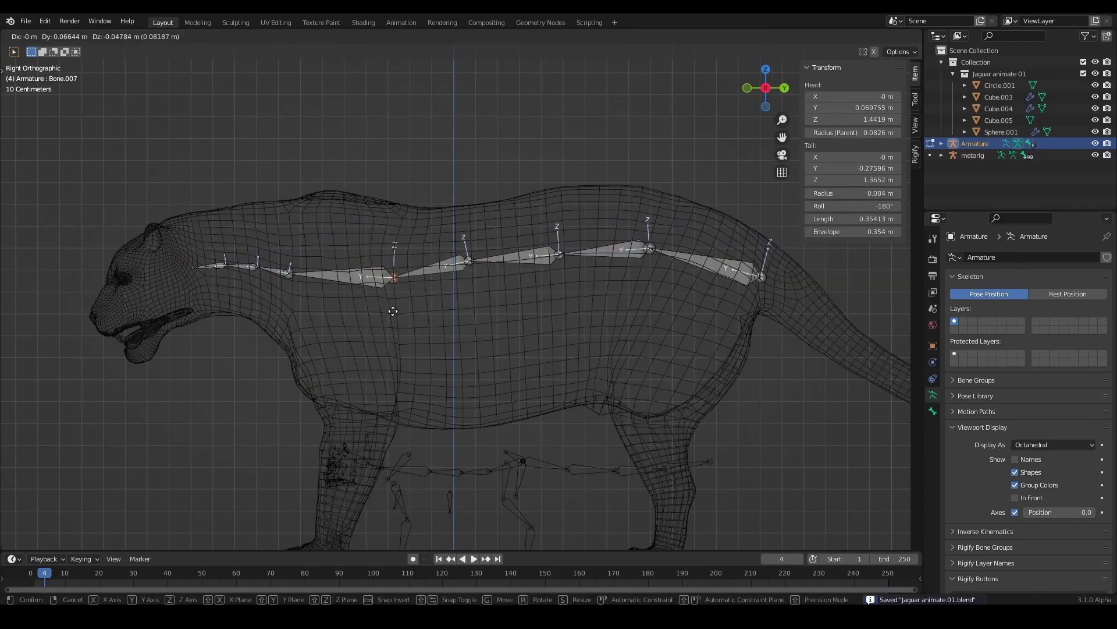
{"action": "left_click", "coordinate": [395, 311]}
{"action": "scroll", "coordinate": [394, 310], "scroll_direction": "up", "scroll_amount": 2}
{"action": "key", "text": "ctrl+s"}
{"action": "left_click", "coordinate": [564, 255]}
{"action": "key", "text": "g"}
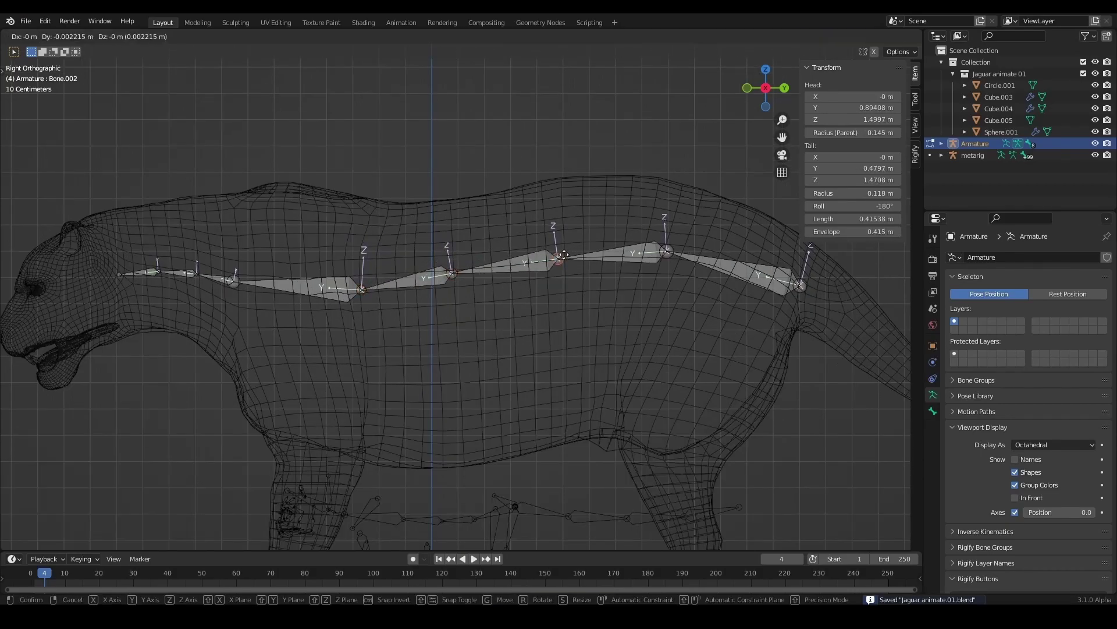
{"action": "left_click", "coordinate": [564, 243]}
- Duplicate a spine bone into the chest and rotate it -90° to point down
{"action": "left_click", "coordinate": [326, 286]}
{"action": "middle_click_drag", "start_coordinate": [464, 454], "coordinate": [424, 380], "text": "shift"}
{"action": "key", "text": "shift+d"}
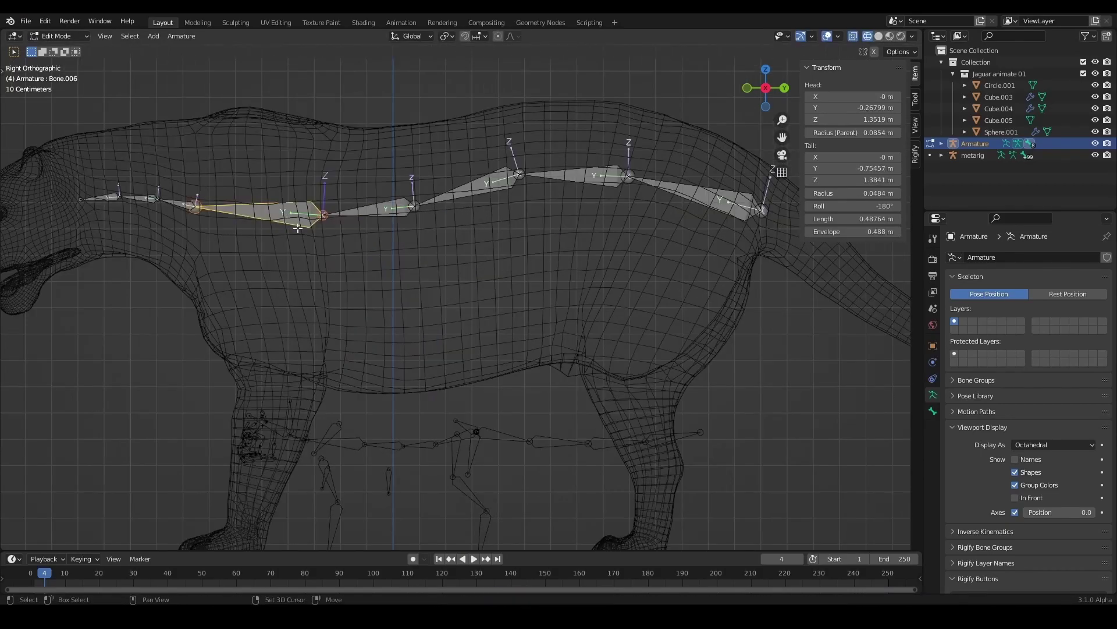
{"action": "left_click", "coordinate": [429, 384]}
{"action": "type", "text": "r90"}
{"action": "key", "text": "BackSpace"}
{"action": "key", "text": "BackSpace"}
{"action": "type", "text": "-90"}
{"action": "key", "text": "Return"}
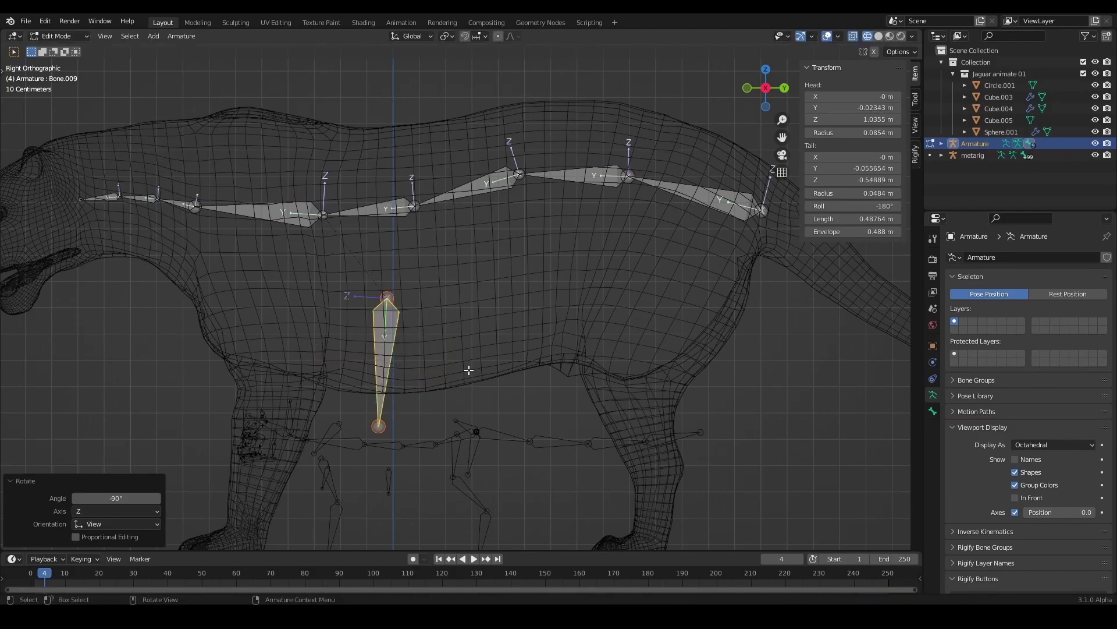
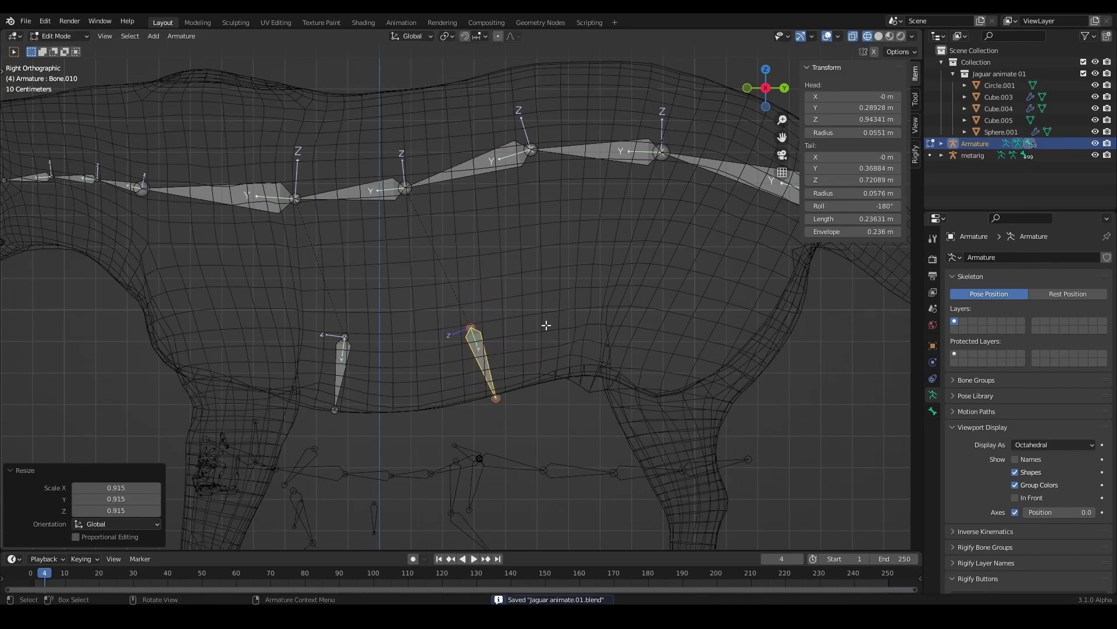
- Move the belly bone slightly into a new position
{"action": "key", "text": "ctrl+s"}
{"action": "key", "text": "g"}
{"action": "left_click", "coordinate": [554, 317]}
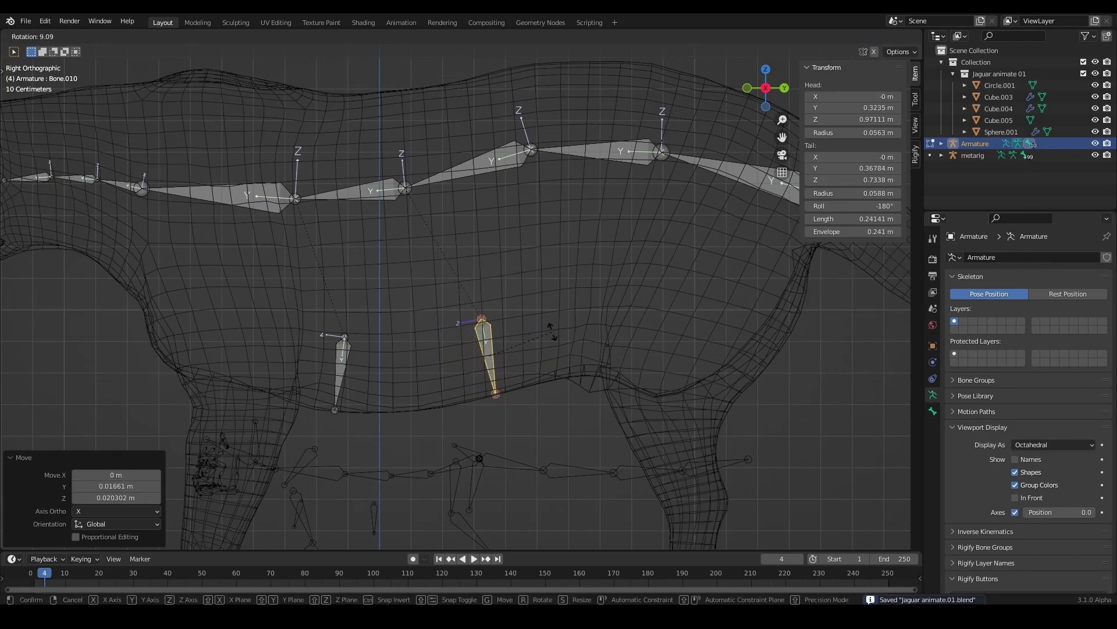
- Extrude a hip bone from the spine's end near the hips
{"action": "left_click", "coordinate": [498, 205]}
{"action": "key", "text": "KP_1"}
{"action": "key", "text": "e"}
{"action": "key", "text": "KP_3"}
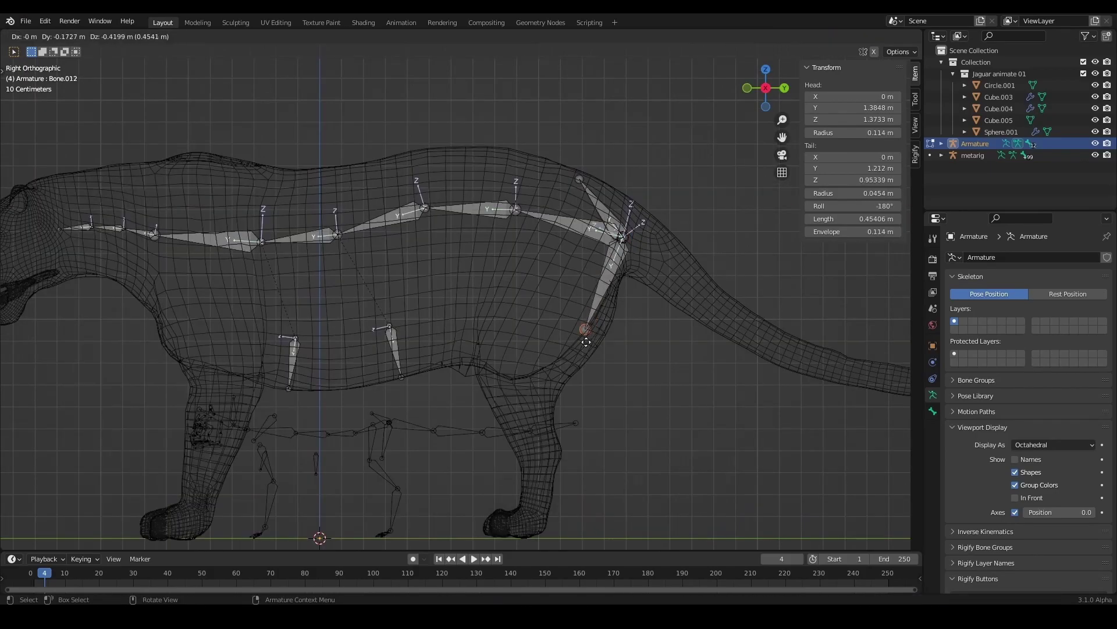
{"action": "left_click", "coordinate": [585, 343]}
{"action": "key", "text": "ctrl+s"}
- Reposition the new hip bone's head joint
{"action": "left_click", "coordinate": [621, 236]}
{"action": "key", "text": "g"}
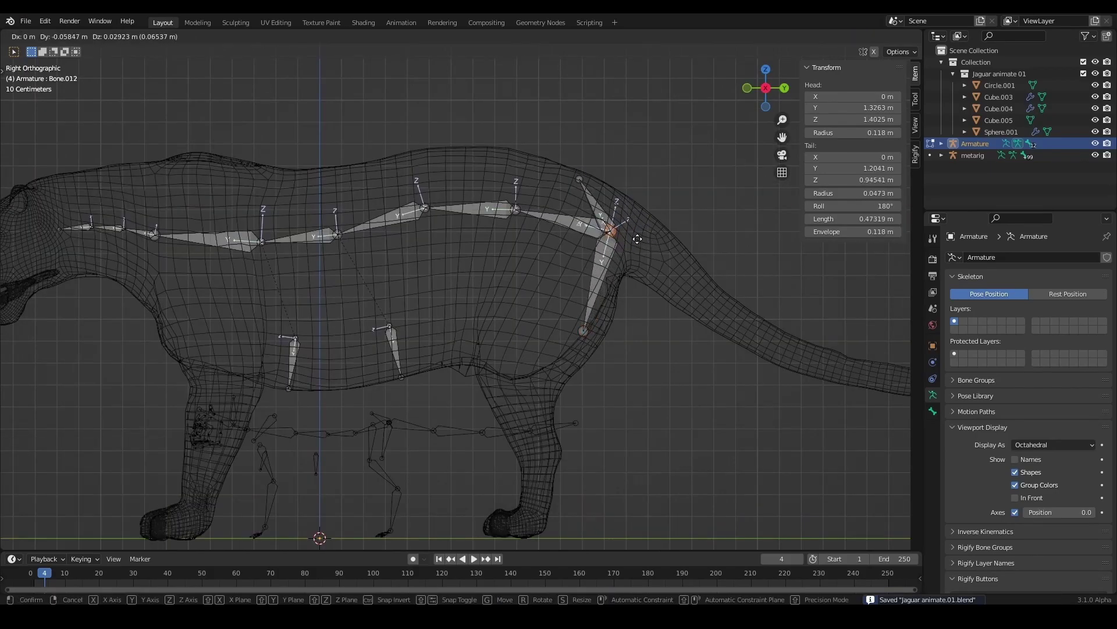
{"action": "left_click", "coordinate": [634, 236]}
{"action": "scroll", "coordinate": [559, 227], "scroll_direction": "up", "scroll_amount": 2}
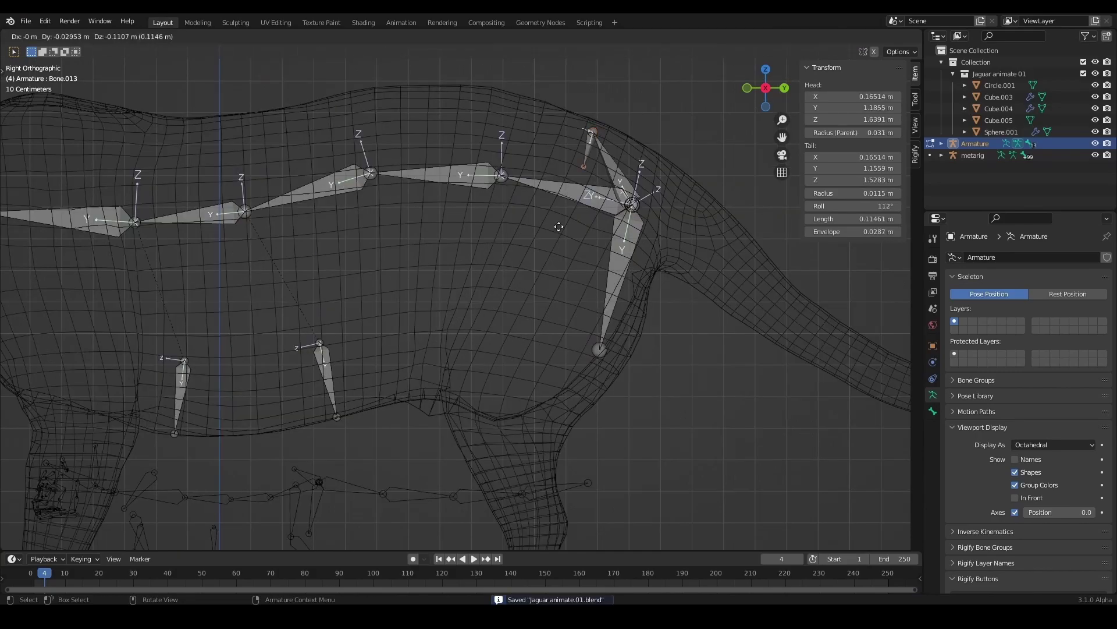
{"action": "left_click", "coordinate": [539, 254]}
{"action": "scroll", "coordinate": [536, 257], "scroll_direction": "down", "scroll_amount": 1}
- Extrude a thigh bone down to the knee inside the hind leg
{"action": "key", "text": "e"}
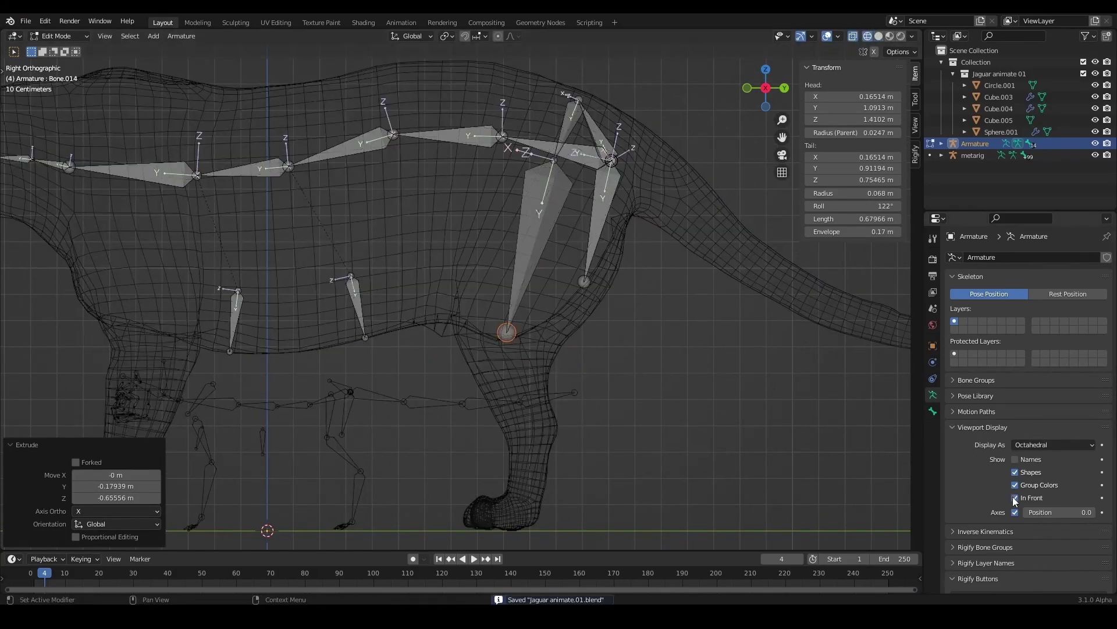
{"action": "key", "text": "shift+z"}
{"action": "key", "text": "g"}
{"action": "left_click", "coordinate": [526, 356]}
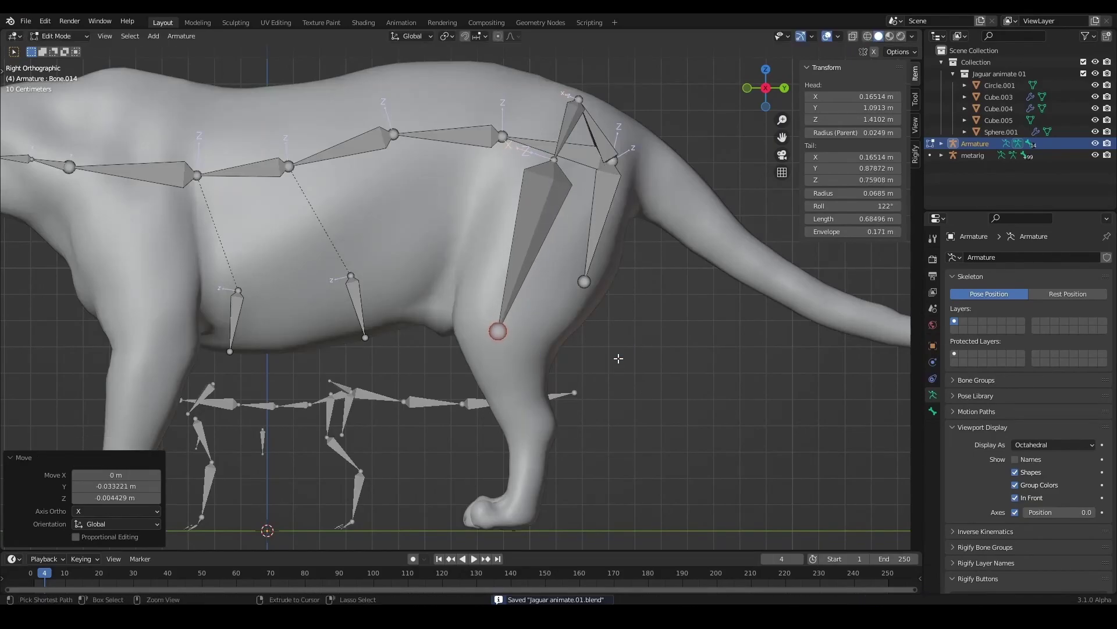
{"action": "key", "text": "shift+z"}
- Shift the thigh bone along X so it sits over the hind leg
{"action": "middle_click_drag", "start_coordinate": [670, 261], "coordinate": [518, 263]}
{"action": "key", "text": "g"}
{"action": "key", "text": "x"}
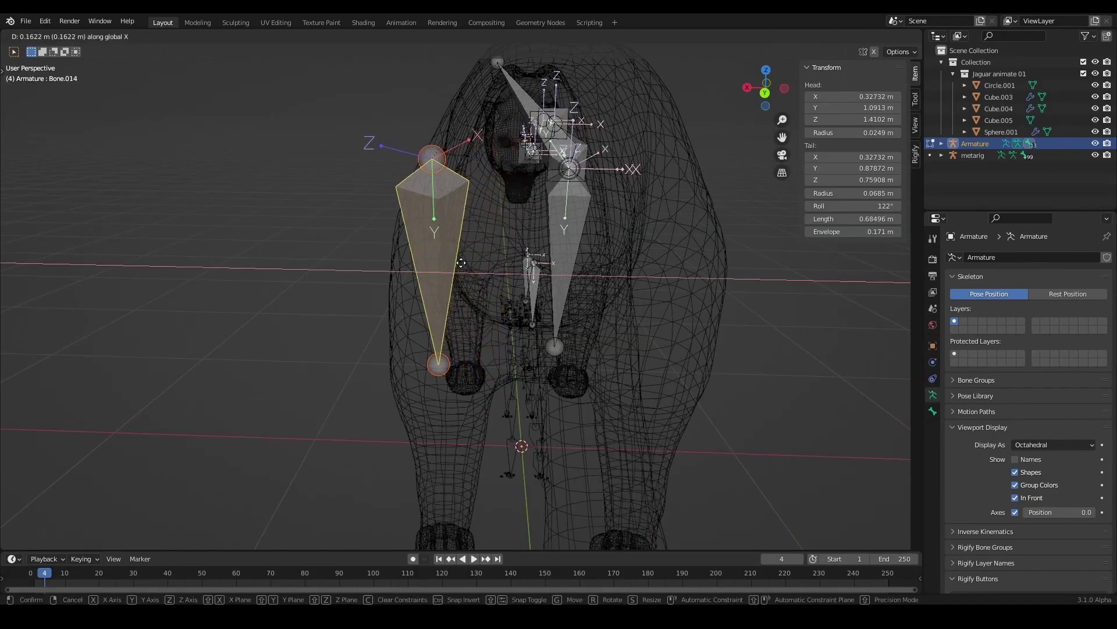
{"action": "left_click", "coordinate": [459, 263]}
{"action": "key", "text": "ctrl+s"}
- Centre the thigh bone's head in the leg from the back view and adjust its roll
{"action": "key", "text": "ctrl+KP_1"}
{"action": "left_click_drag", "start_coordinate": [431, 168], "coordinate": [447, 168]}
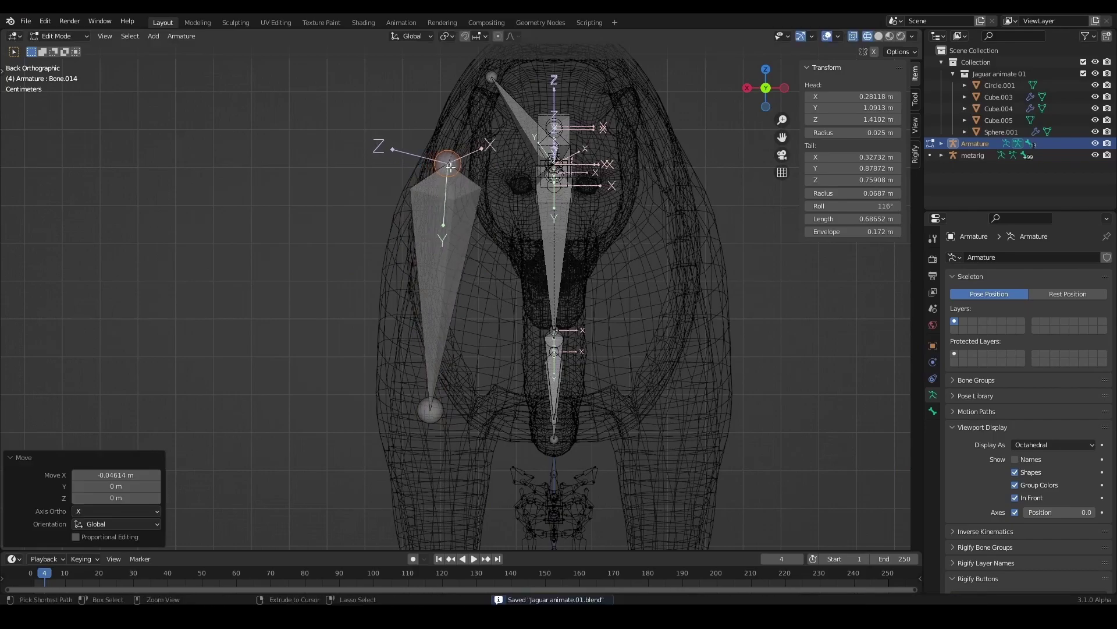
{"action": "middle_click_drag", "start_coordinate": [447, 168], "coordinate": [501, 267]}
{"action": "left_click_drag", "start_coordinate": [853, 206], "coordinate": [873, 206]}
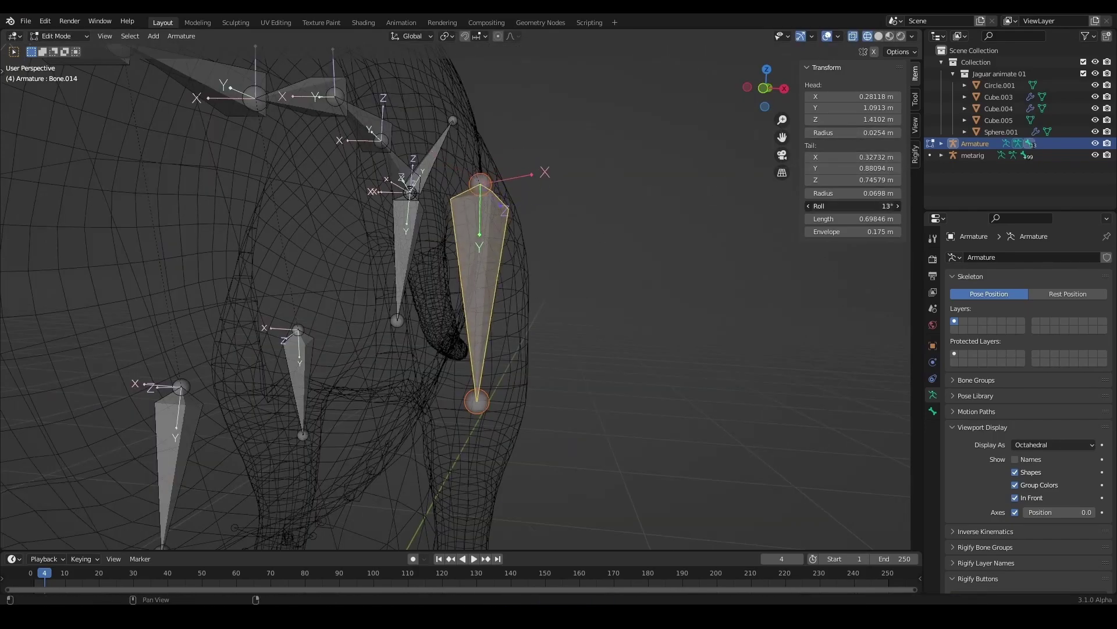
{"action": "key", "text": "ctrl+s"}
{"action": "key", "text": "KP_3"}
{"action": "key", "text": "e"}
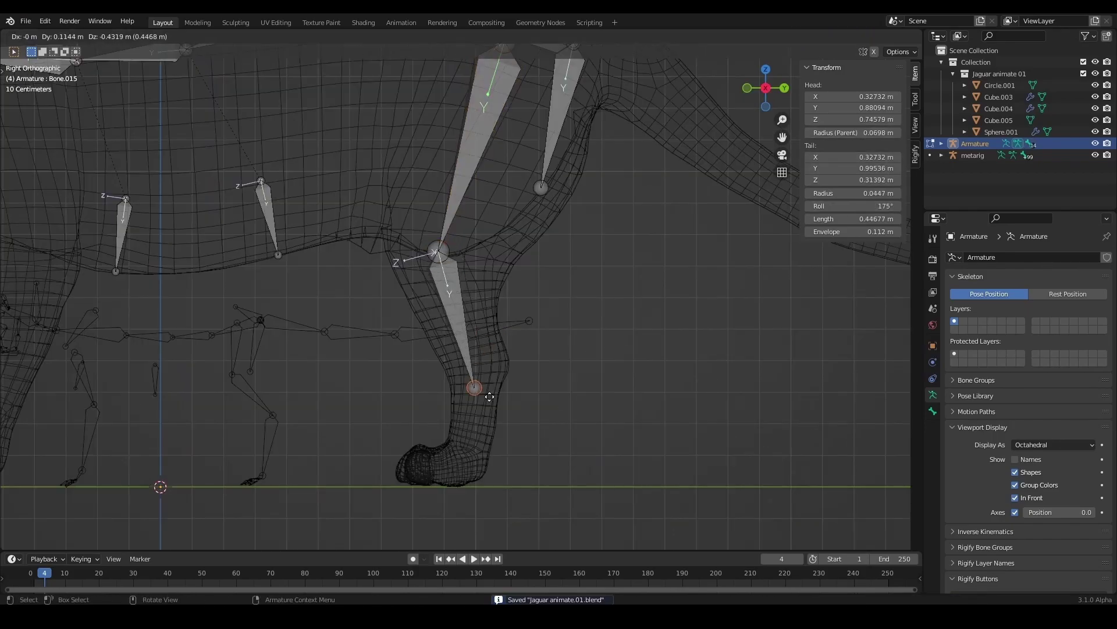
- Extrude the shin bone down from the thigh tip
{"action": "left_click", "coordinate": [494, 379]}
{"action": "key", "text": "ctrl+s"}
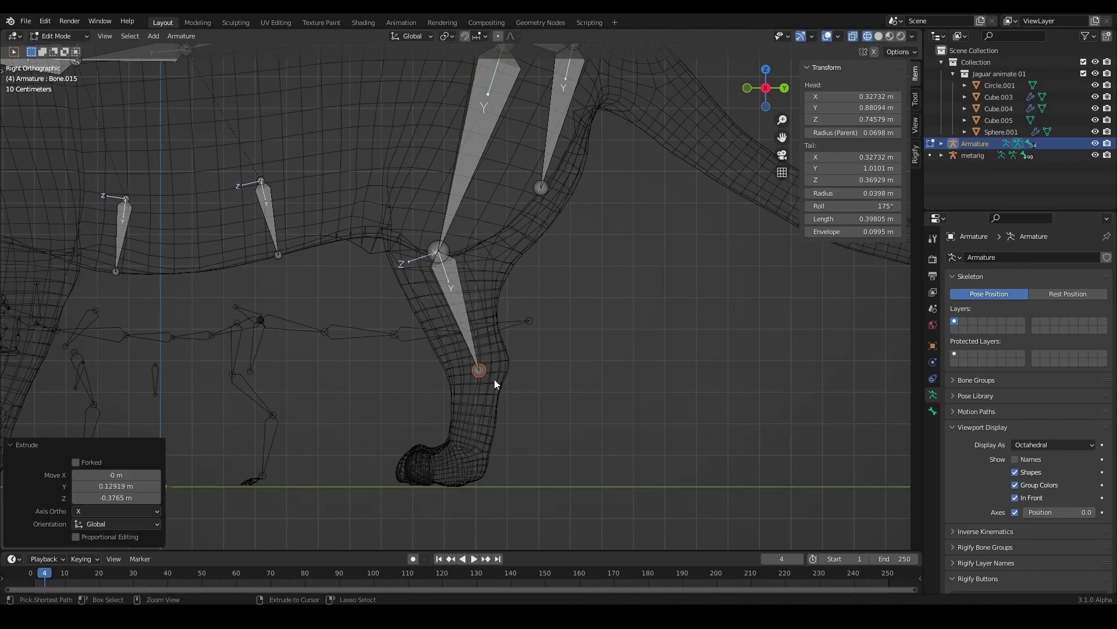
{"action": "middle_click_drag", "start_coordinate": [494, 378], "coordinate": [546, 333], "text": "shift"}
- Extrude an ankle bone and shift it along X to centre it in the leg
{"action": "key", "text": "e"}
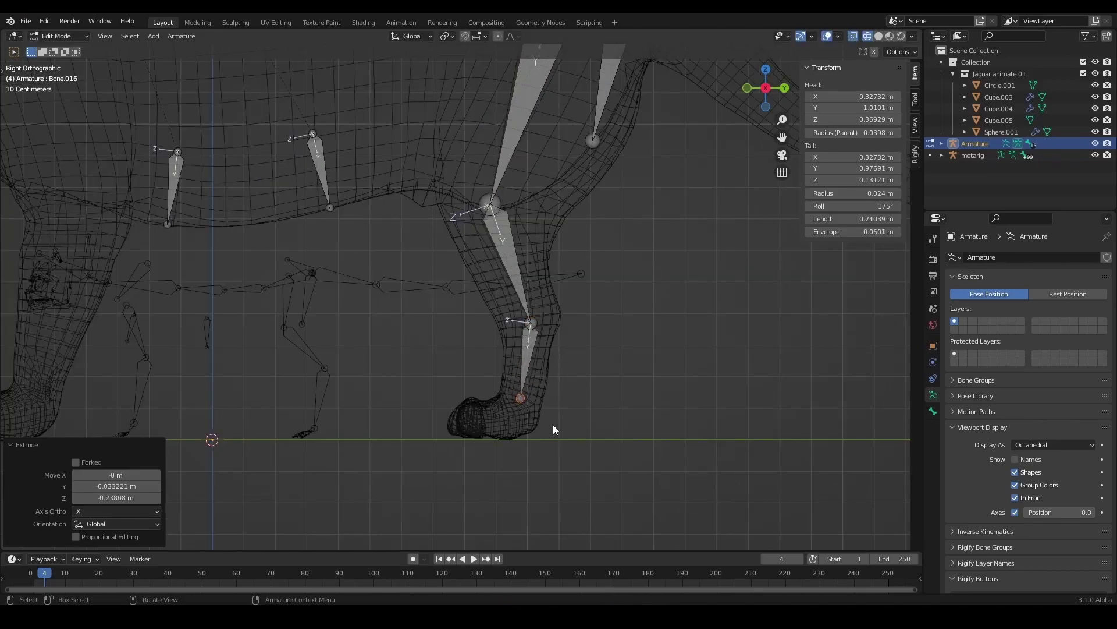
{"action": "middle_click_drag", "start_coordinate": [553, 429], "coordinate": [439, 372]}
{"action": "key", "text": "Left"}
{"action": "left_click", "coordinate": [439, 373]}
{"action": "key", "text": "ctrl+s"}
{"action": "key", "text": "g"}
{"action": "key", "text": "x"}
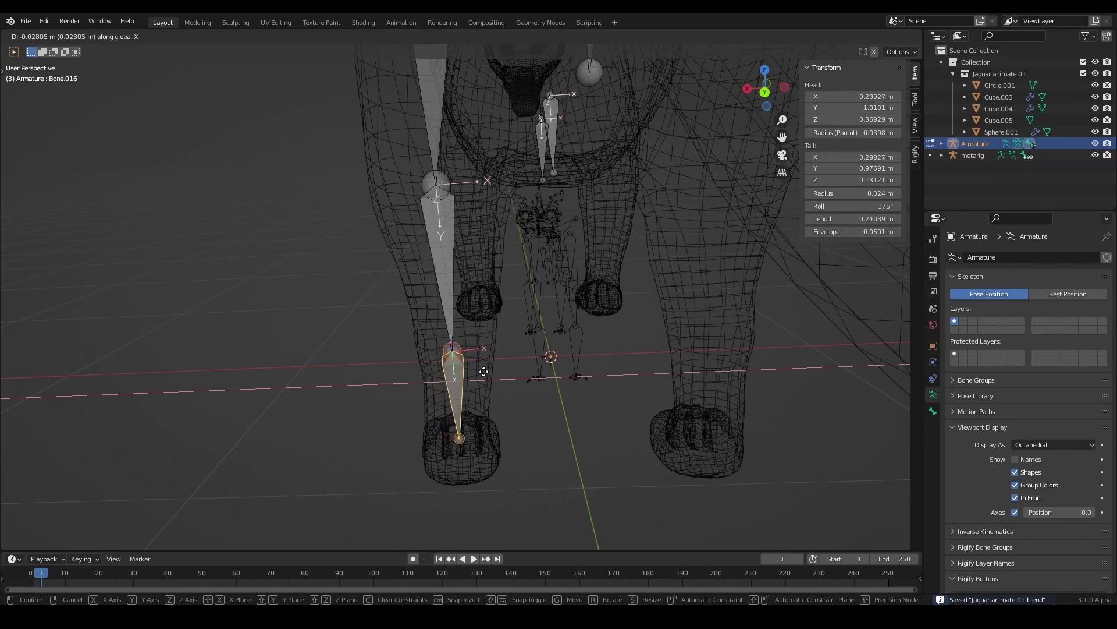
{"action": "left_click", "coordinate": [484, 373]}
- From the side view, extrude a bone down into the paw
{"action": "key", "text": "ctrl+s"}
{"action": "key", "text": "KP_3"}
{"action": "key", "text": "e"}
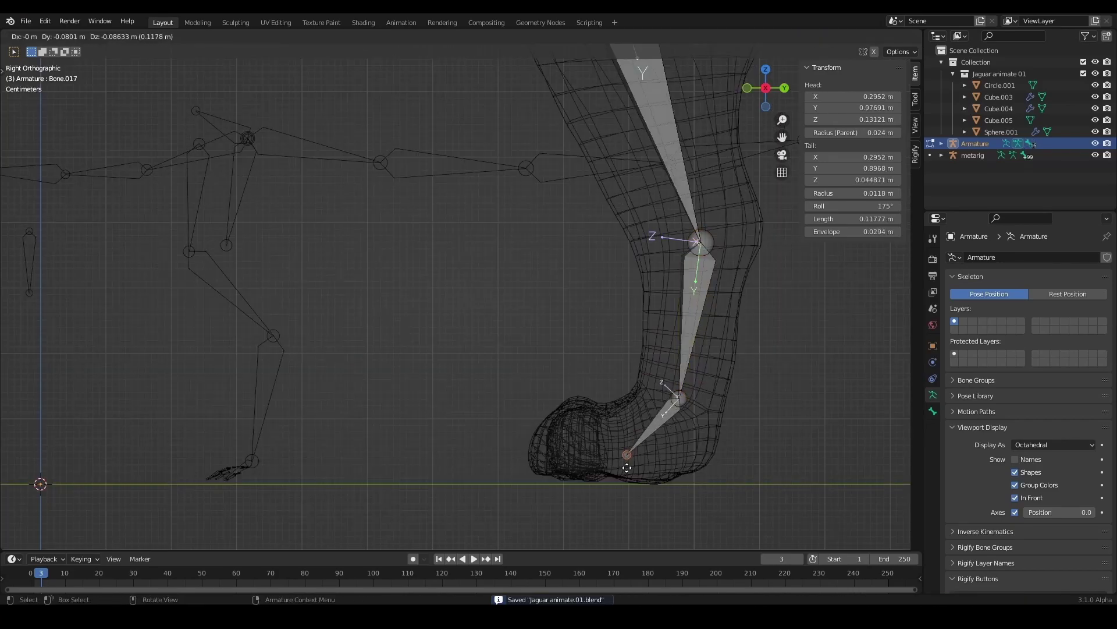
{"action": "left_click", "coordinate": [627, 468]}
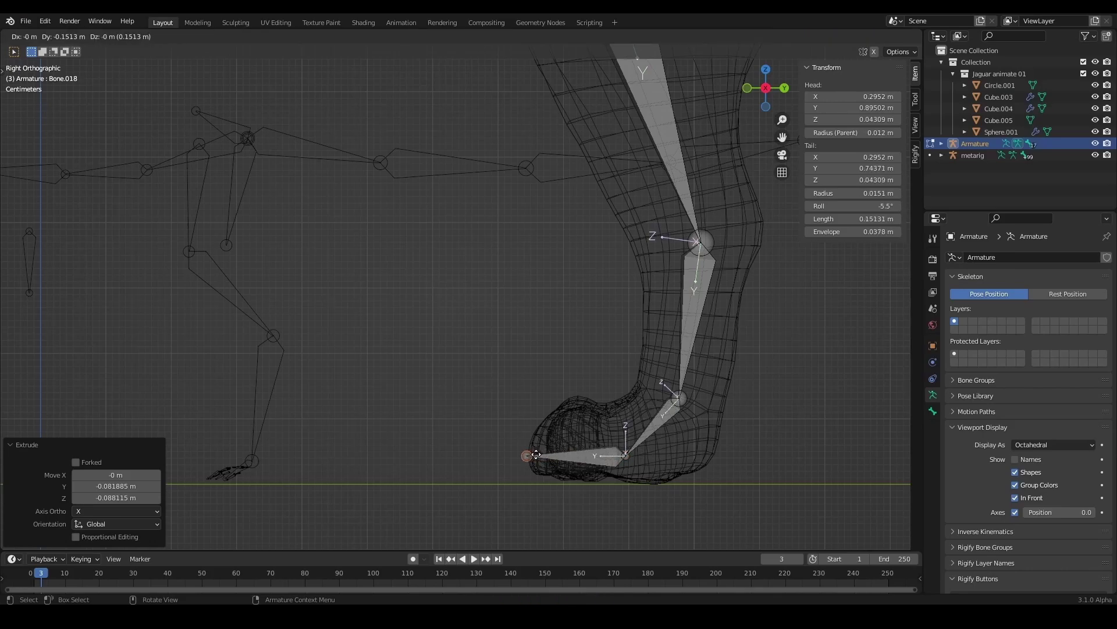
- Extrude a foot bone toward the toes and turn off its Deform option
{"action": "key", "text": "ctrl+s"}
{"action": "middle_click_drag", "start_coordinate": [557, 442], "coordinate": [513, 391], "text": "shift"}
{"action": "left_click", "coordinate": [533, 408]}
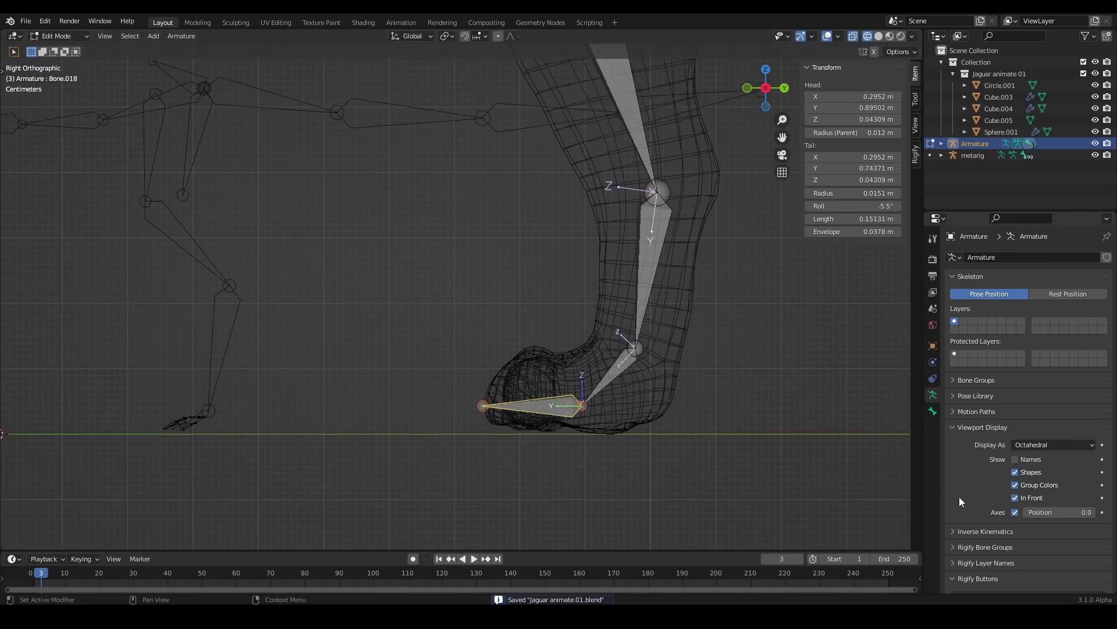
{"action": "left_click", "coordinate": [932, 411]}
{"action": "left_click", "coordinate": [961, 434]}
{"action": "scroll", "coordinate": [581, 404], "scroll_direction": "up", "scroll_amount": 1}
- Try duplicating the foot bone, then undo it and reselect a paw bone
{"action": "key", "text": "shift+d"}
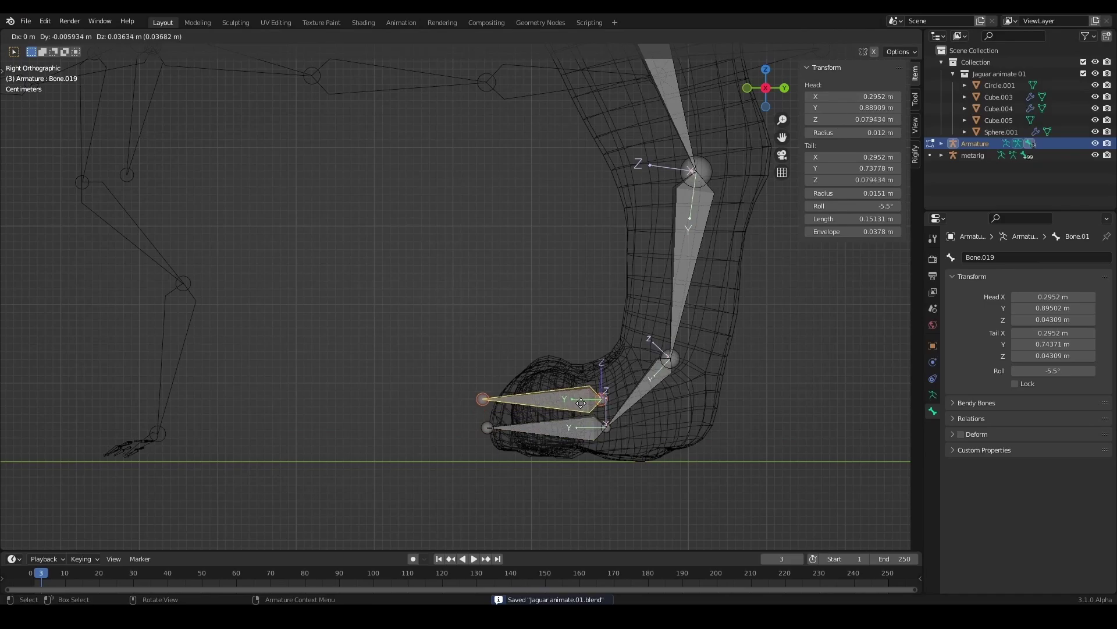
{"action": "right_click", "coordinate": [578, 400]}
{"action": "left_click", "coordinate": [747, 88]}
{"action": "key", "text": "ctrl+z"}
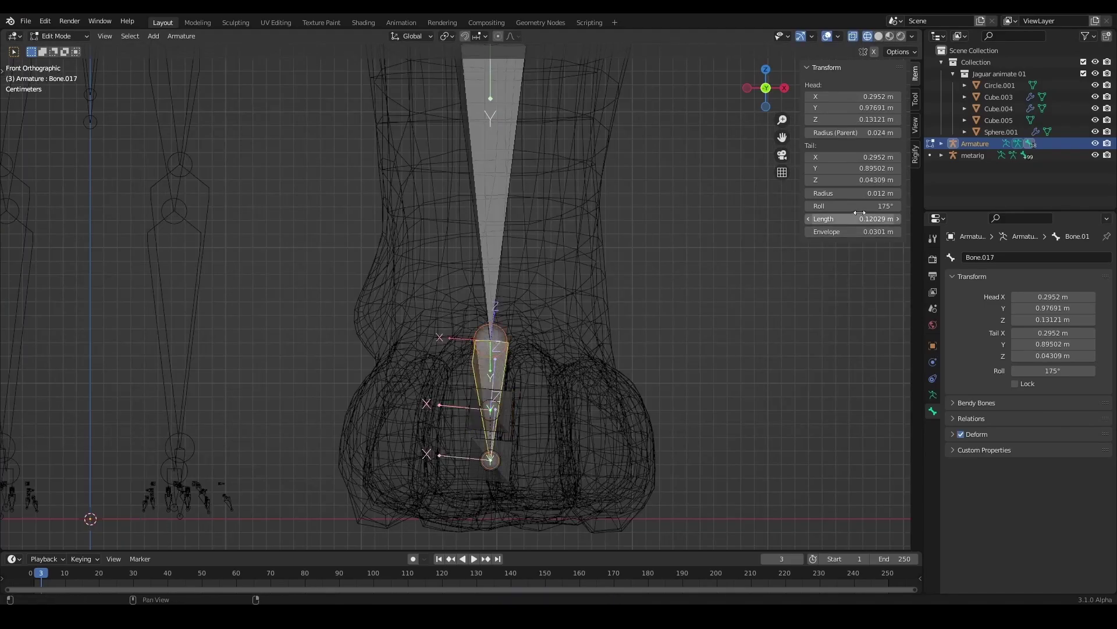
{"action": "left_click", "coordinate": [492, 423]}
{"action": "key", "text": "ctrl+s"}
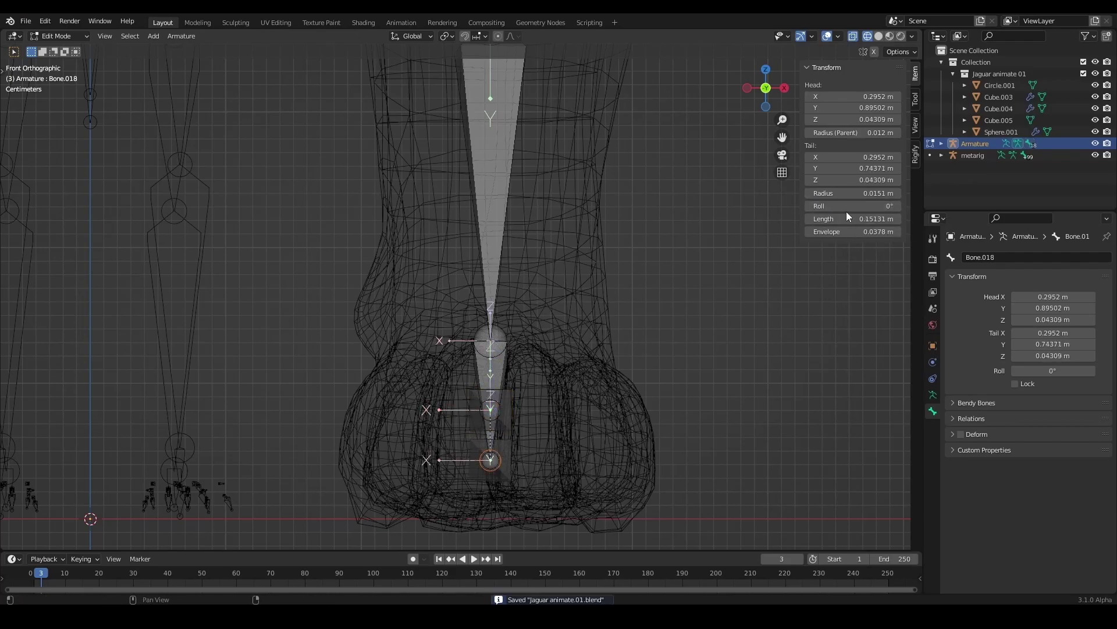
- Create a toe bone from the foot bone, raised and placed over the inner toe
{"action": "key", "text": "g"}
{"action": "key", "text": "z"}
{"action": "mouse_move", "coordinate": [548, 377]}
{"action": "middle_mouse_down"}
{"action": "mouse_move", "coordinate": [524, 349]}
{"action": "mouse_move", "coordinate": [624, 297]}
{"action": "mouse_move", "coordinate": [475, 178]}
{"action": "middle_mouse_up"}
{"action": "left_click", "coordinate": [524, 349]}
{"action": "key", "text": "g"}
{"action": "key", "text": "y"}
{"action": "left_click", "coordinate": [624, 297]}
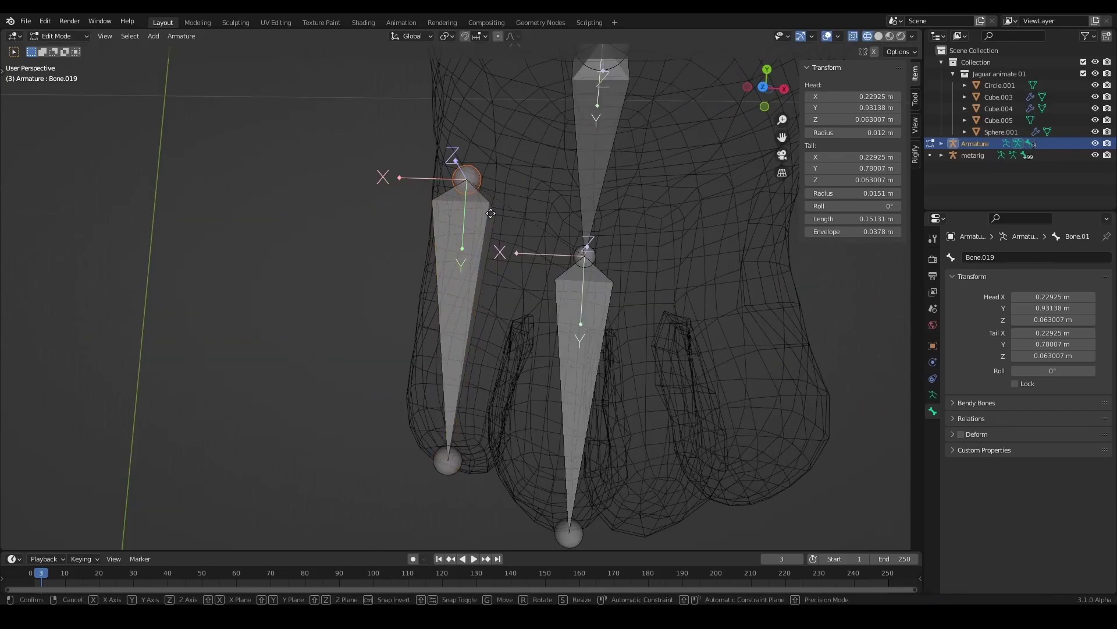
- Adjust the toe bone's head position from the top view
{"action": "key", "text": "g"}
{"action": "left_click", "coordinate": [421, 272]}
{"action": "key", "text": "KP_7"}
{"action": "key", "text": "ctrl+s"}
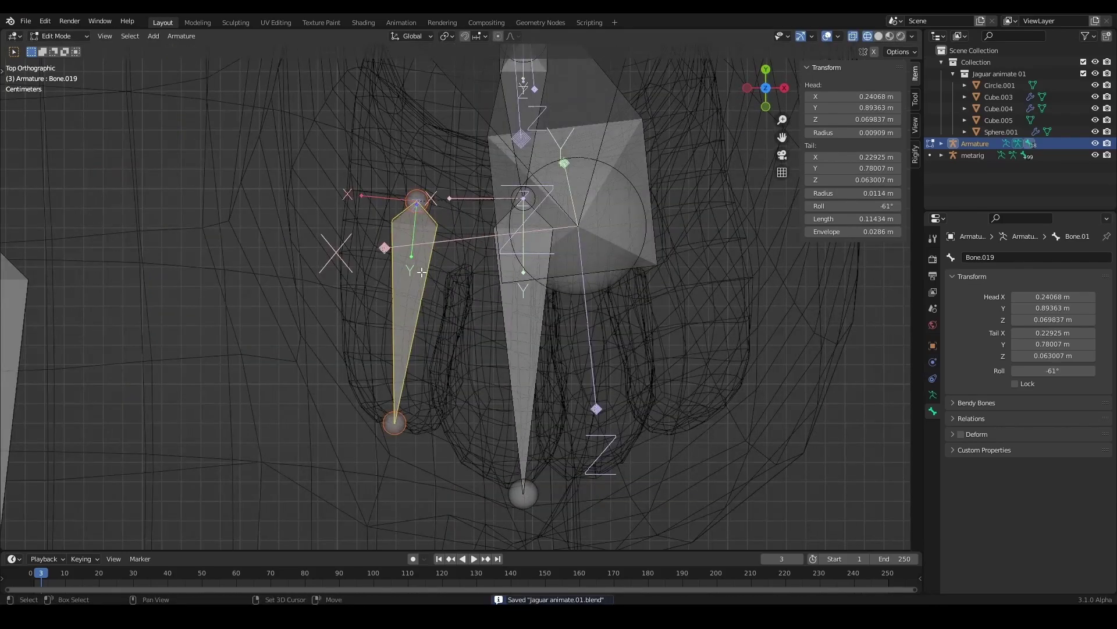
- Duplicate the toe bone, rotating and scaling the copy onto the next toe
{"action": "key", "text": "shift+d"}
{"action": "key", "text": "r"}
{"action": "left_click", "coordinate": [582, 288]}
{"action": "key", "text": "s"}
{"action": "left_click", "coordinate": [589, 289]}
{"action": "key", "text": "ctrl+s"}
{"action": "middle_click_drag", "start_coordinate": [645, 284], "coordinate": [569, 329], "text": "shift"}
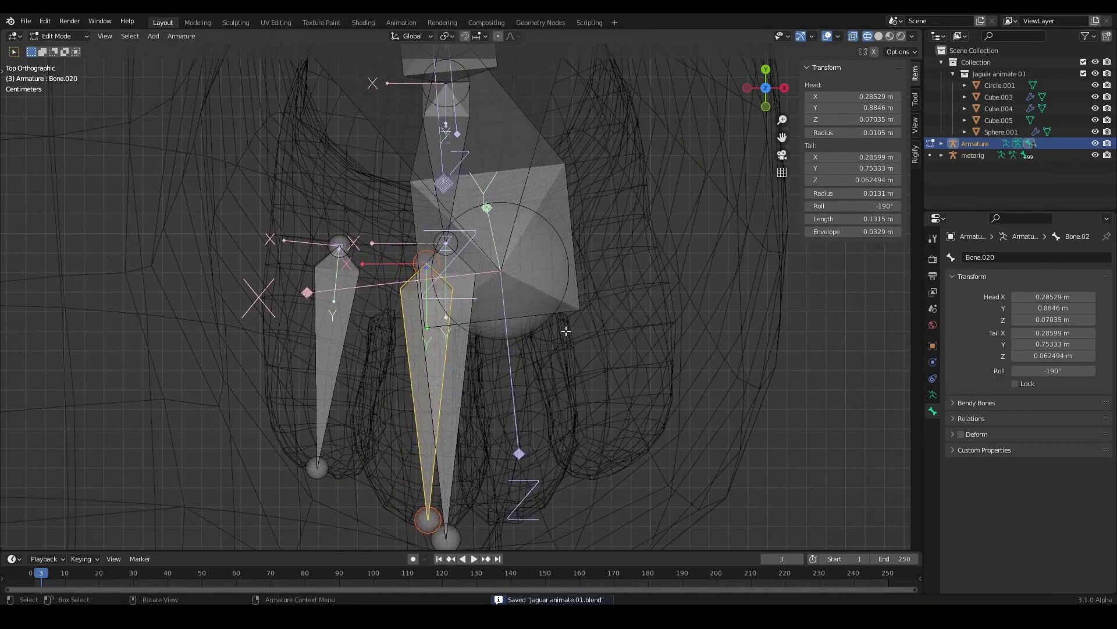
- Add third and fourth toe bones, undoing the last duplicate's edits
{"action": "key", "text": "shift+d"}
{"action": "left_click", "coordinate": [631, 317]}
{"action": "key", "text": "r"}
{"action": "key", "text": "g"}
{"action": "left_click", "coordinate": [649, 317]}
{"action": "key", "text": "r"}
{"action": "middle_click_drag", "start_coordinate": [640, 325], "coordinate": [499, 366], "text": "shift"}
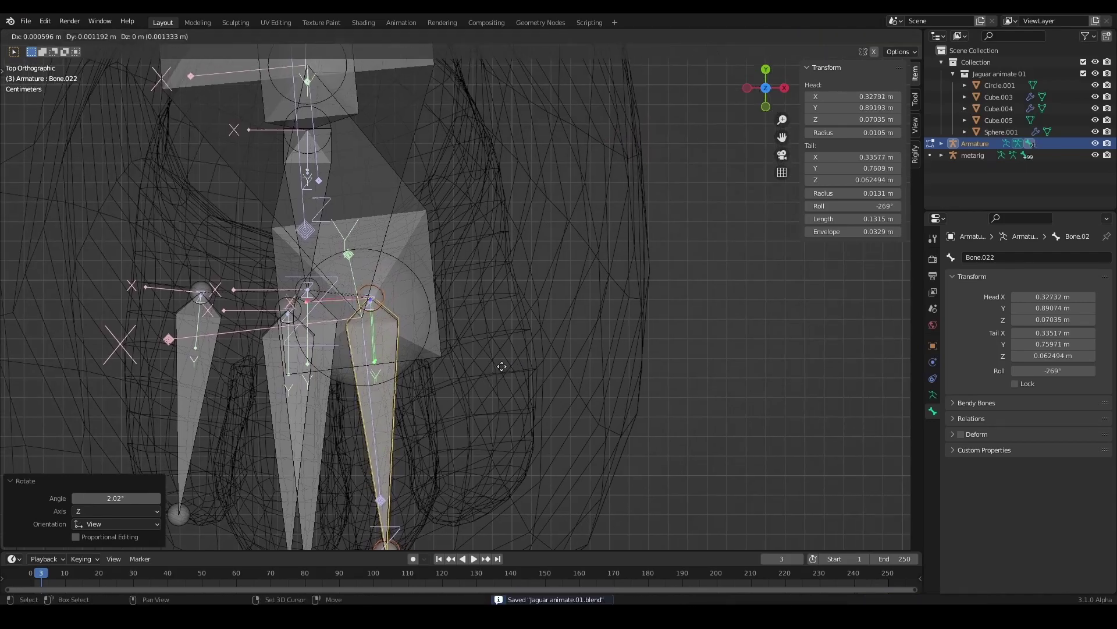
{"action": "left_click", "coordinate": [591, 322]}
{"action": "key", "text": "ctrl+z"}
{"action": "key", "text": "ctrl+z"}
{"action": "mouse_move", "coordinate": [637, 325]}
{"action": "middle_mouse_down"}
{"action": "mouse_move", "coordinate": [556, 303]}
{"action": "mouse_move", "coordinate": [495, 249]}
{"action": "mouse_move", "coordinate": [503, 301]}
{"action": "middle_mouse_up"}
- Duplicate another toe bone and set its height along Z
{"action": "key", "text": "shift+d"}
{"action": "left_click", "coordinate": [555, 304]}
{"action": "key", "text": "g"}
{"action": "key", "text": "z"}
{"action": "left_click", "coordinate": [495, 249]}
{"action": "left_click", "coordinate": [503, 301]}
{"action": "left_click", "coordinate": [585, 305]}
- Adjust the outer toe bones' heads, moving one along X
{"action": "middle_click_drag", "start_coordinate": [587, 306], "coordinate": [659, 300]}
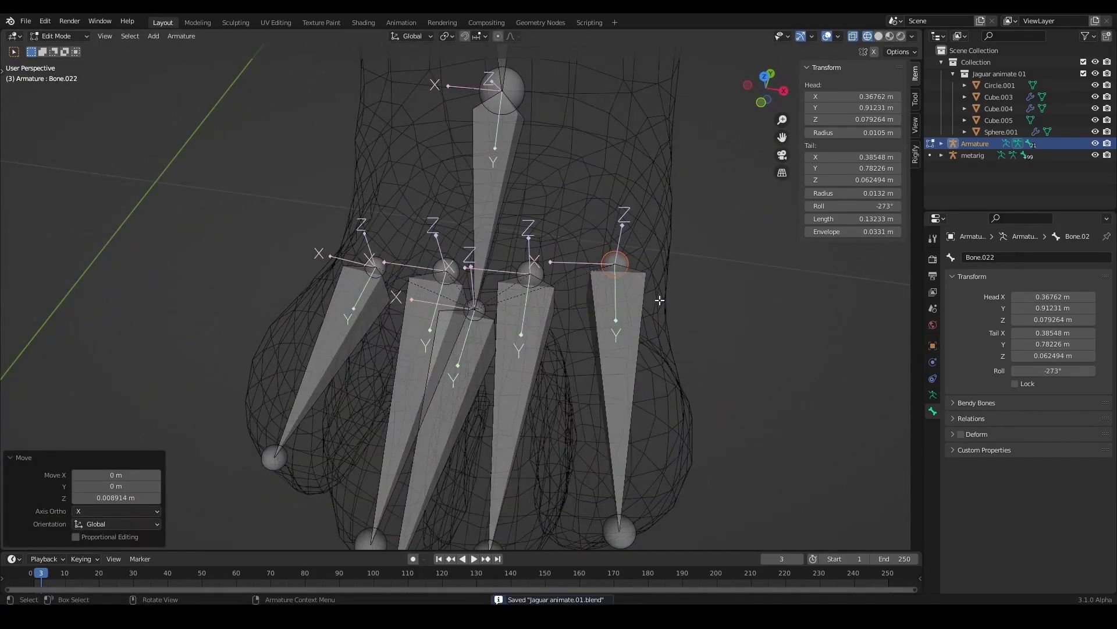
{"action": "key", "text": "g"}
{"action": "key", "text": "x"}
{"action": "left_click", "coordinate": [646, 301]}
{"action": "mouse_move", "coordinate": [646, 301]}
{"action": "middle_mouse_down"}
{"action": "mouse_move", "coordinate": [489, 406]}
{"action": "mouse_move", "coordinate": [395, 249]}
{"action": "middle_mouse_up"}
{"action": "key", "text": "g"}
{"action": "left_click", "coordinate": [419, 291]}
- Move the inner toe bone along Z and check the toes from the side
{"action": "left_click", "coordinate": [395, 249]}
{"action": "key", "text": "g"}
{"action": "key", "text": "z"}
{"action": "key", "text": "KP_3"}
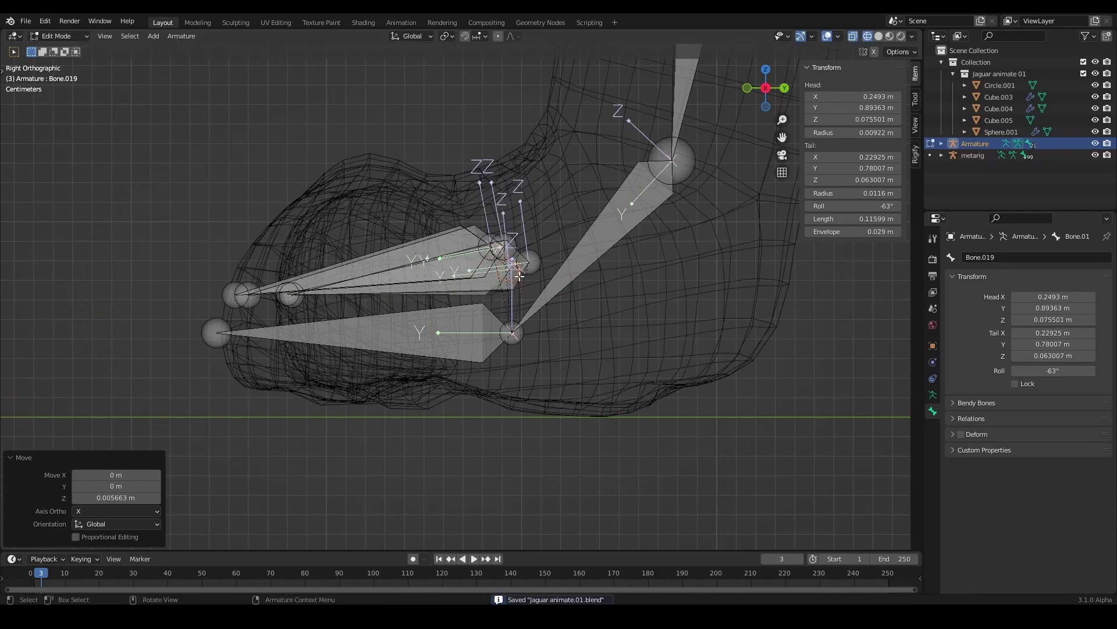
{"action": "middle_click_drag", "start_coordinate": [519, 277], "coordinate": [426, 298]}
- Parent the toe bones to the foot bone with Keep Offset
{"action": "left_click", "coordinate": [425, 298]}
{"action": "left_click", "coordinate": [454, 343], "text": "shift"}
{"action": "middle_click_drag", "start_coordinate": [454, 343], "coordinate": [454, 247]}
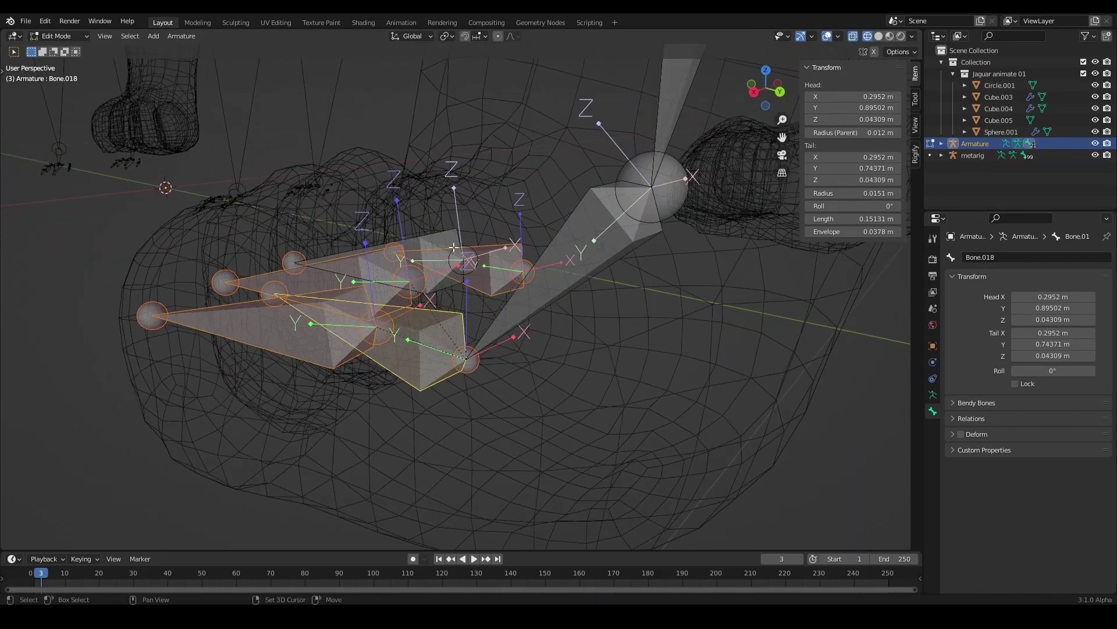
{"action": "left_click", "coordinate": [519, 302]}
{"action": "key", "text": "ctrl+s"}
{"action": "middle_click_drag", "start_coordinate": [519, 301], "coordinate": [389, 320]}
- Subdivide each toe bone into two segments
{"action": "right_click", "coordinate": [462, 318]}
{"action": "left_click", "coordinate": [462, 318]}
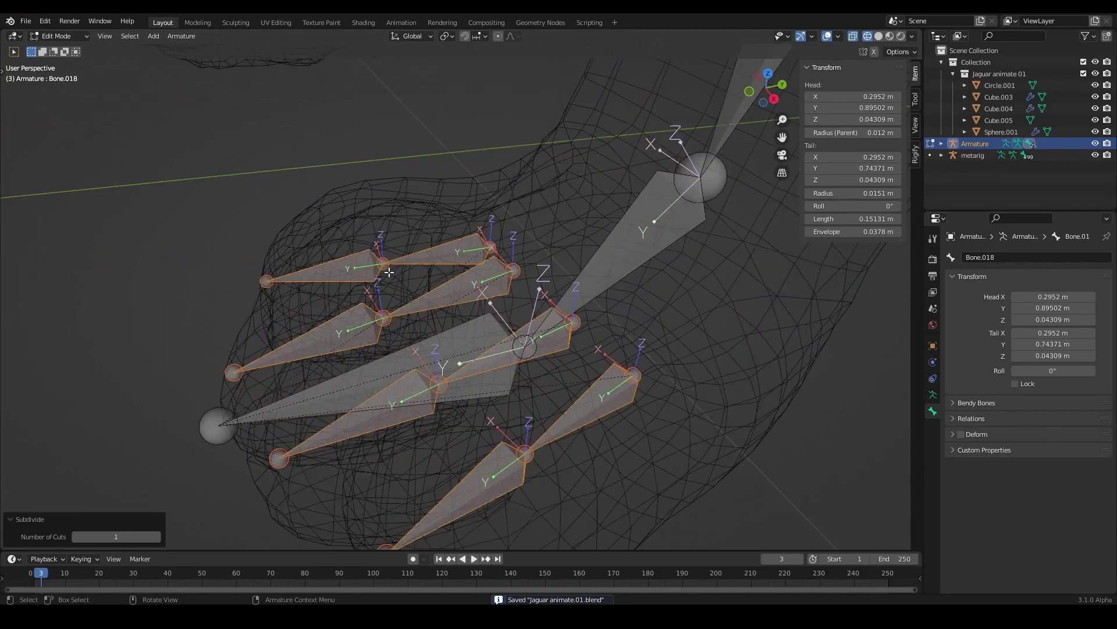
{"action": "left_click", "coordinate": [390, 319]}
{"action": "key", "text": "KP_3"}
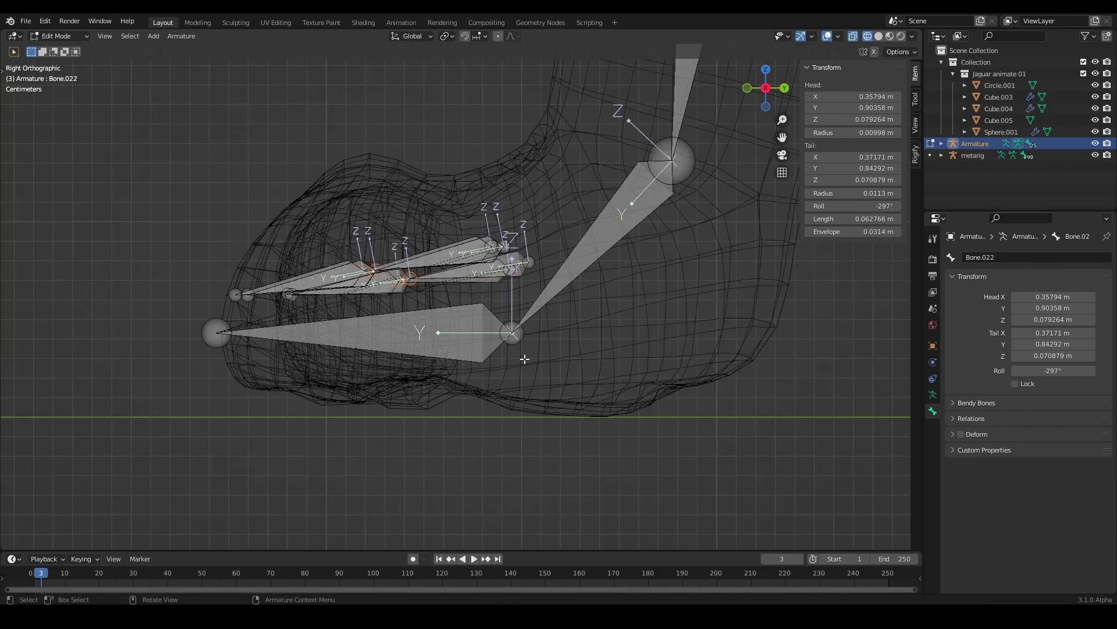
- Test-rotate the foot bone in Pose Mode, revert, and box-select the hind leg bones
{"action": "key", "text": "ctrl+Tab"}
{"action": "scroll", "coordinate": [475, 334], "scroll_direction": "up", "scroll_amount": 2}
{"action": "left_click", "coordinate": [475, 334]}
{"action": "key", "text": "r"}
{"action": "left_click", "coordinate": [423, 392]}
{"action": "key", "text": "ctrl+z"}
{"action": "left_click_drag", "start_coordinate": [562, 204], "coordinate": [622, 447]}
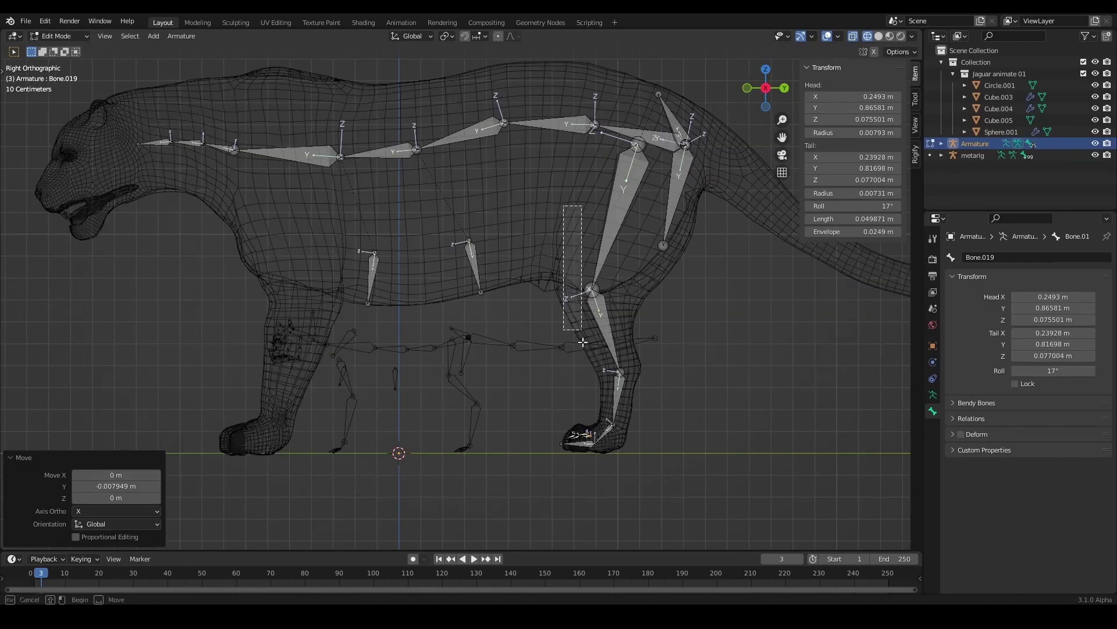
- Duplicate the leg bones and slide the copy along Y to the shoulder
{"action": "middle_click_drag", "start_coordinate": [617, 256], "coordinate": [654, 312], "text": "shift"}
{"action": "key", "text": "shift+d"}
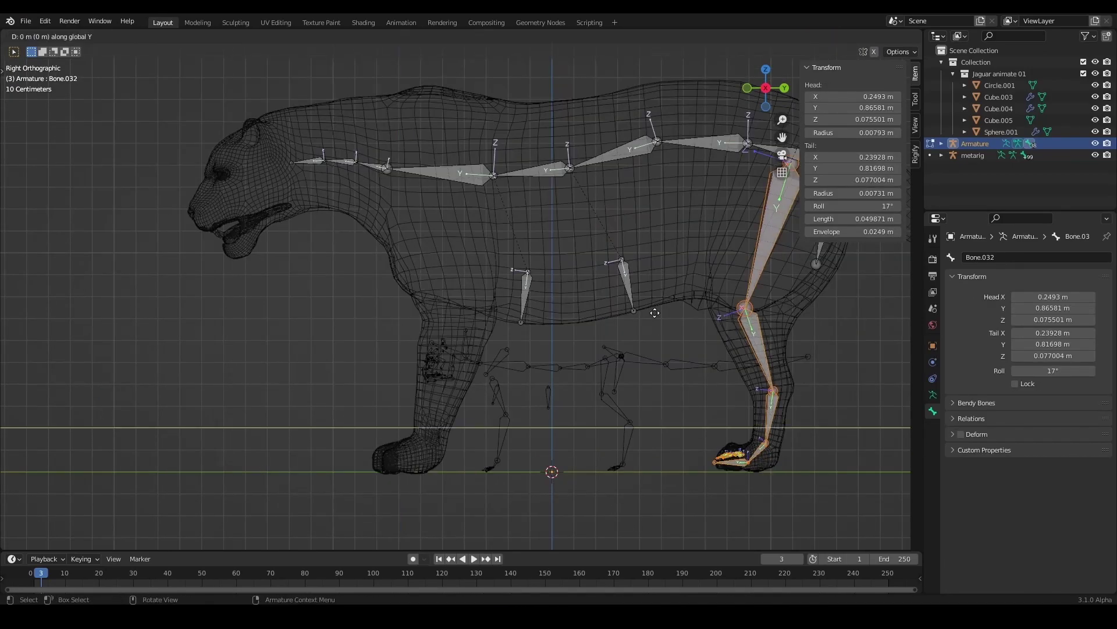
{"action": "key", "text": "y"}
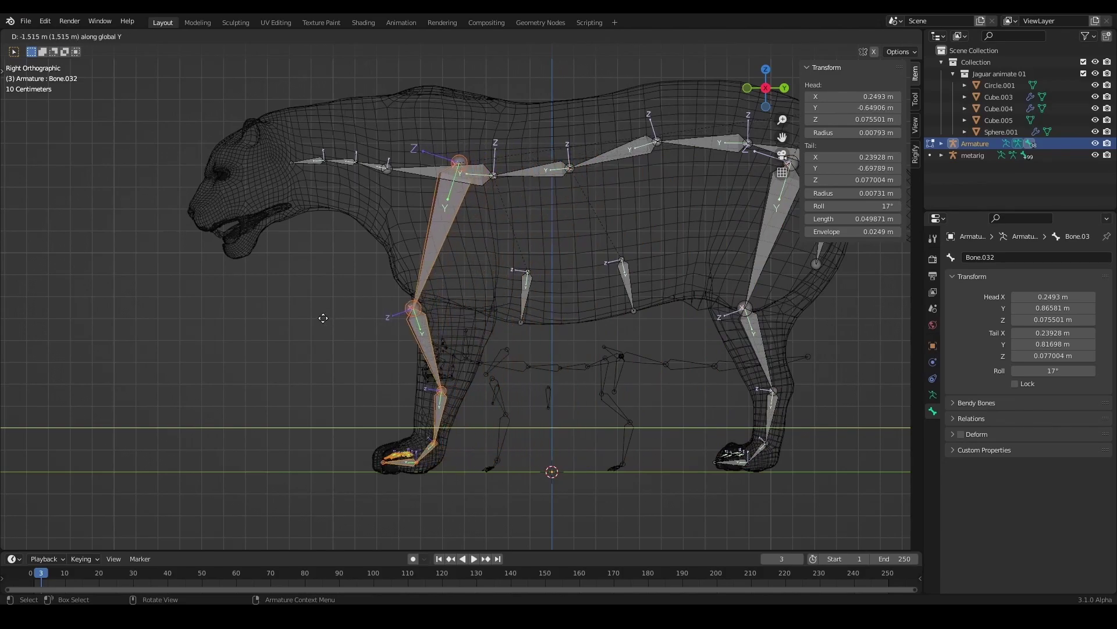
{"action": "left_click", "coordinate": [323, 317]}
{"action": "key", "text": "ctrl+s"}
{"action": "scroll", "coordinate": [416, 231], "scroll_direction": "up", "scroll_amount": 3}
- Reposition the shoulder bone's head and tail joints to fit the shoulder
{"action": "left_click", "coordinate": [417, 231]}
{"action": "key", "text": "g"}
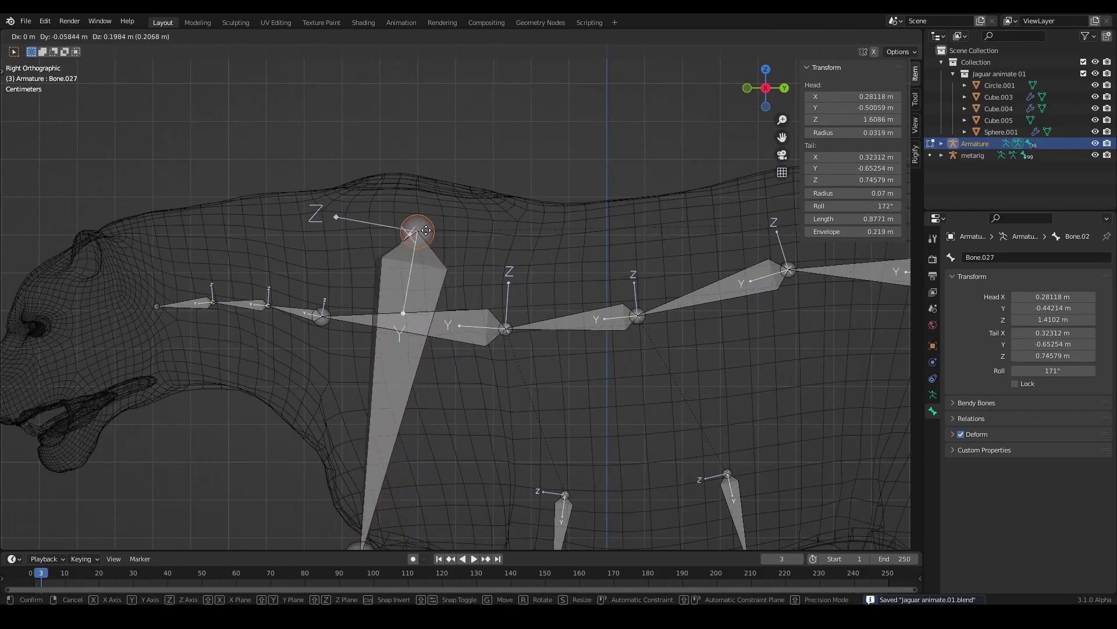
{"action": "left_click", "coordinate": [410, 192]}
{"action": "scroll", "coordinate": [411, 192], "scroll_direction": "down", "scroll_amount": 2}
{"action": "left_click", "coordinate": [401, 475]}
{"action": "key", "text": "g"}
{"action": "left_click", "coordinate": [453, 445]}
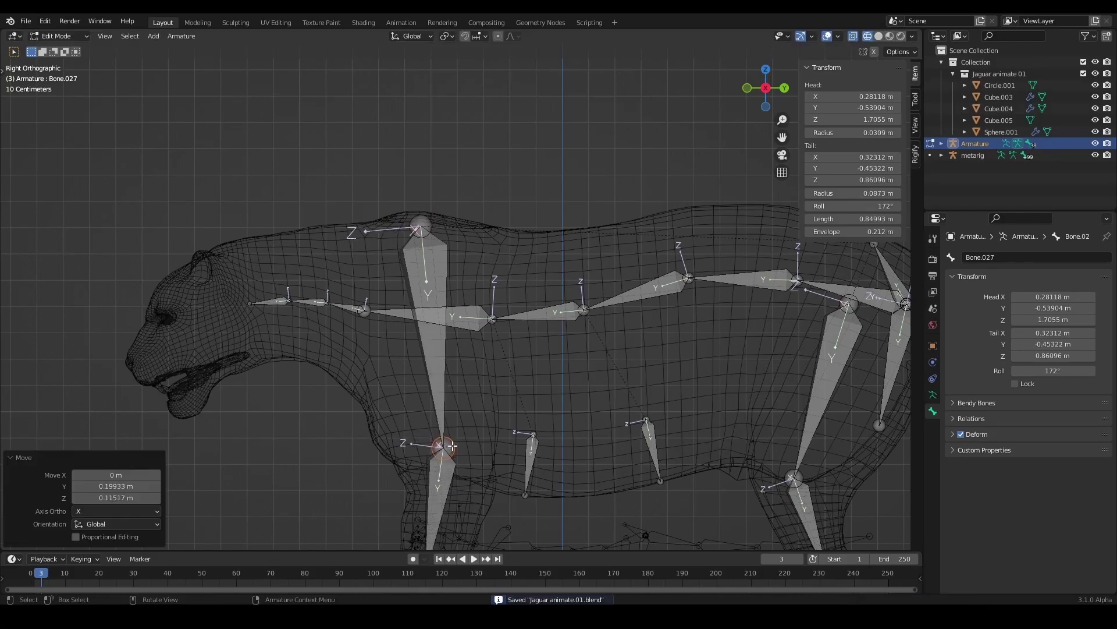
{"action": "middle_click_drag", "start_coordinate": [453, 445], "coordinate": [467, 351], "text": "shift"}
- Delete the misplaced Bone.027 and duplicate Bone.028 up to the shoulder
{"action": "left_click", "coordinate": [449, 277]}
{"action": "key", "text": "x"}
{"action": "left_click", "coordinate": [449, 279]}
{"action": "left_click", "coordinate": [458, 380]}
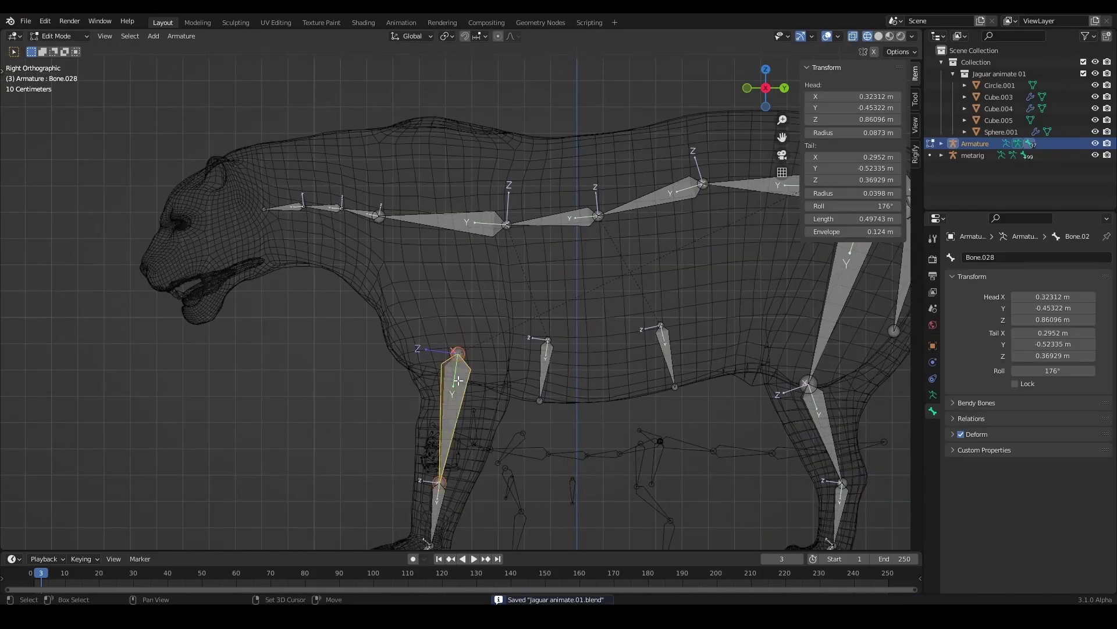
{"action": "key", "text": "shift+d"}
{"action": "left_click", "coordinate": [434, 162]}
- Fit the new shoulder bone's tail joint and adjust its Roll value
{"action": "left_click", "coordinate": [415, 264]}
{"action": "key", "text": "g"}
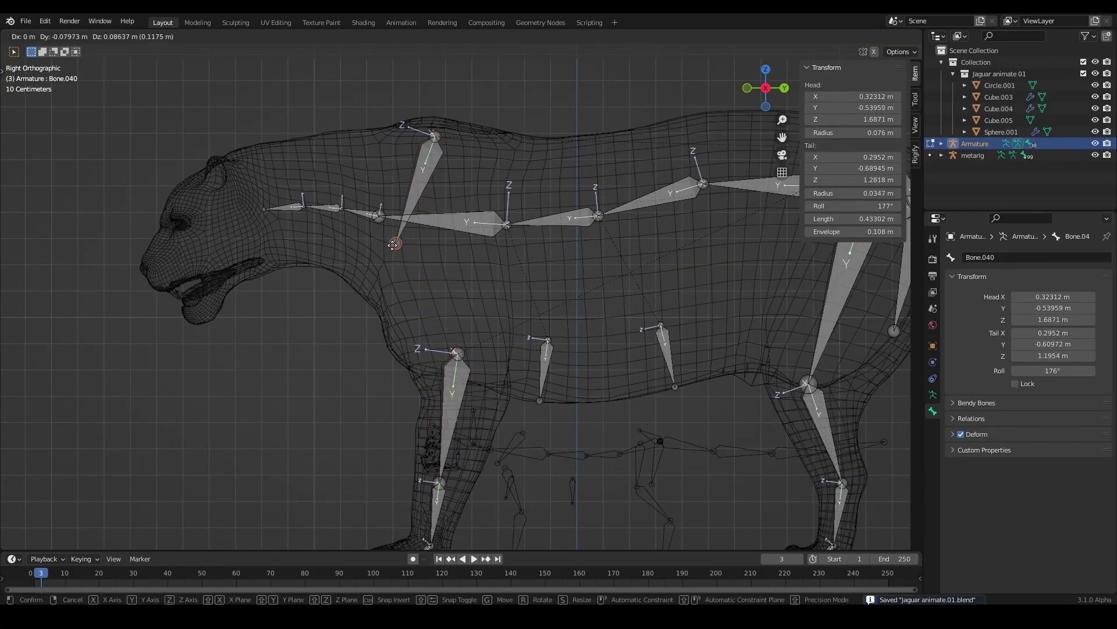
{"action": "left_click", "coordinate": [416, 263]}
{"action": "middle_click_drag", "start_coordinate": [417, 264], "coordinate": [582, 245]}
{"action": "left_click", "coordinate": [840, 206]}
{"action": "key", "text": "Return"}
- In side view, drop the upper leg's top joint just below the shoulder
{"action": "key", "text": "ctrl+s"}
{"action": "key", "text": "KP_1"}
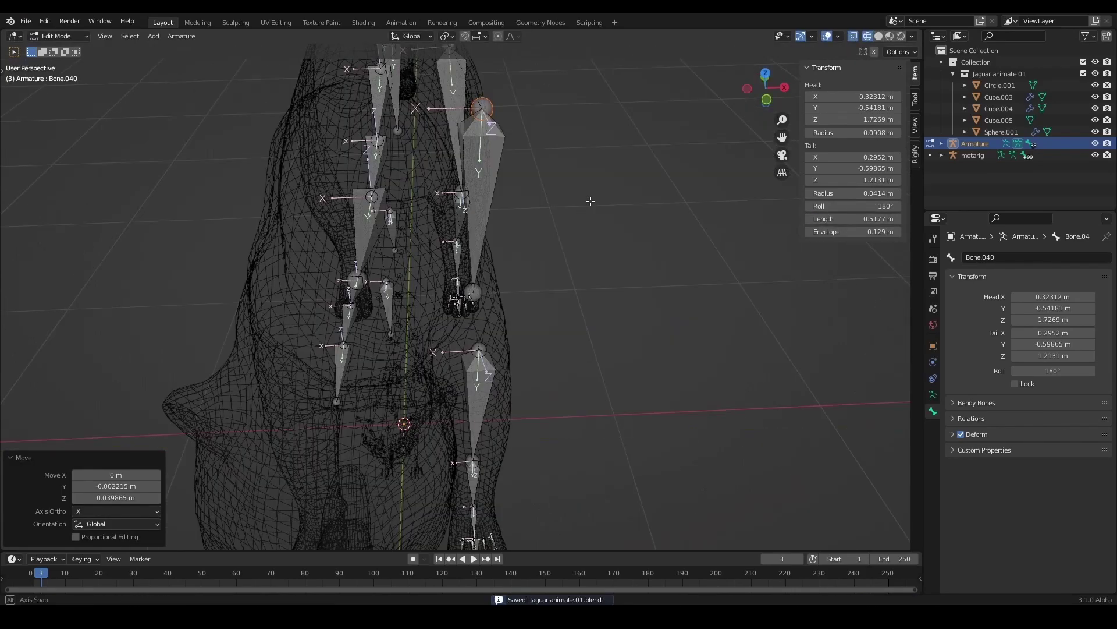
{"action": "key", "text": "g"}
{"action": "key", "text": "KP_3"}
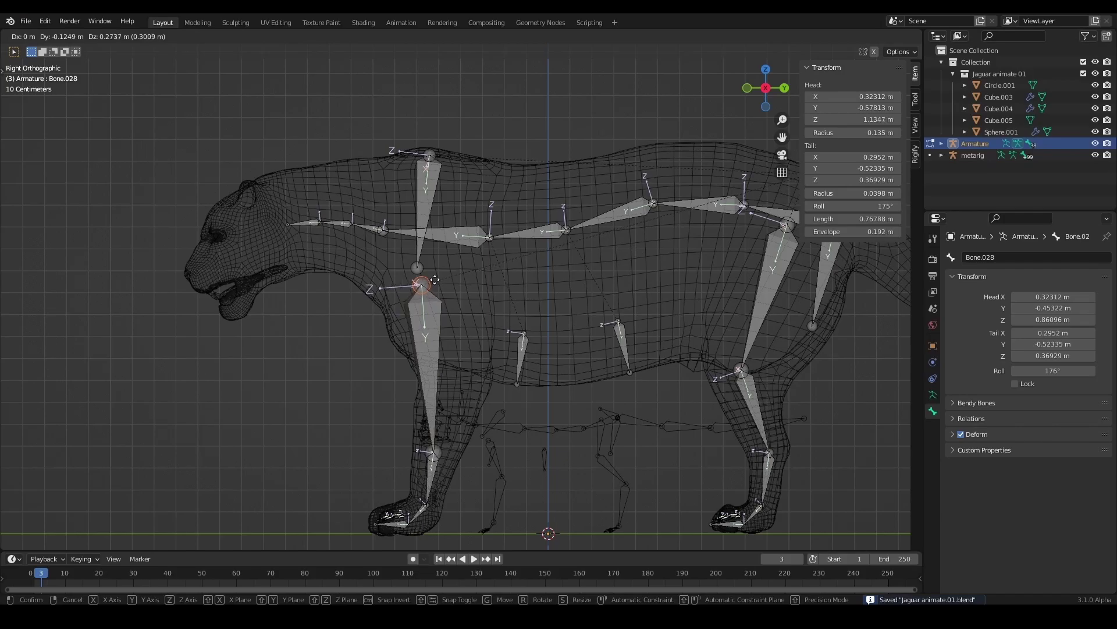
{"action": "left_click", "coordinate": [427, 268]}
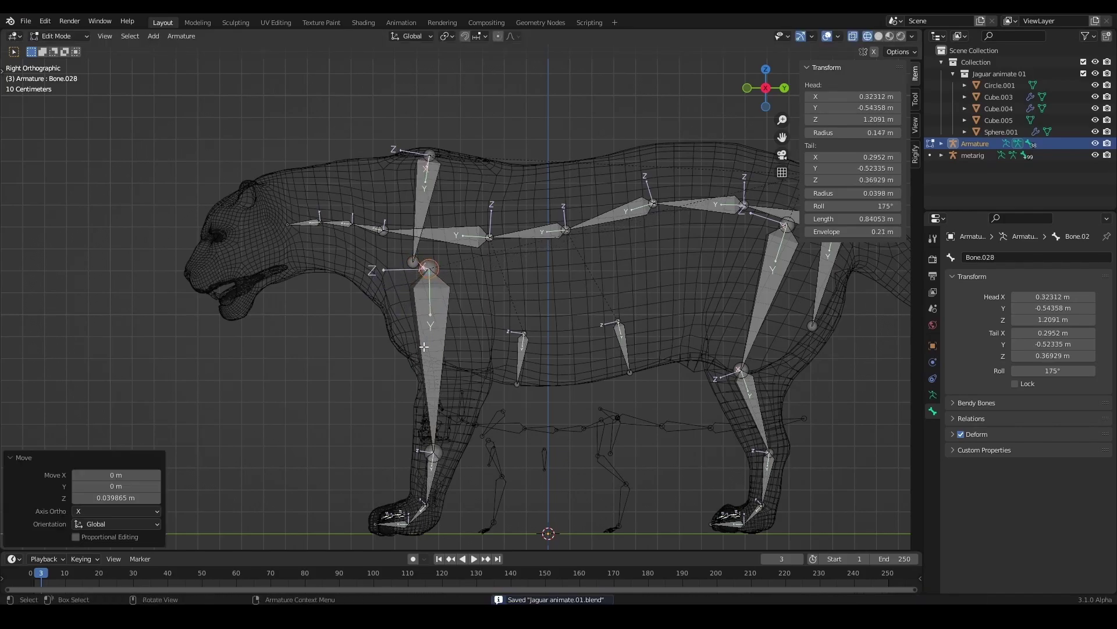
- Set the upper leg's lower joint at the elbow and offset it along X
{"action": "left_click", "coordinate": [430, 451]}
{"action": "key", "text": "g"}
{"action": "left_click", "coordinate": [453, 371]}
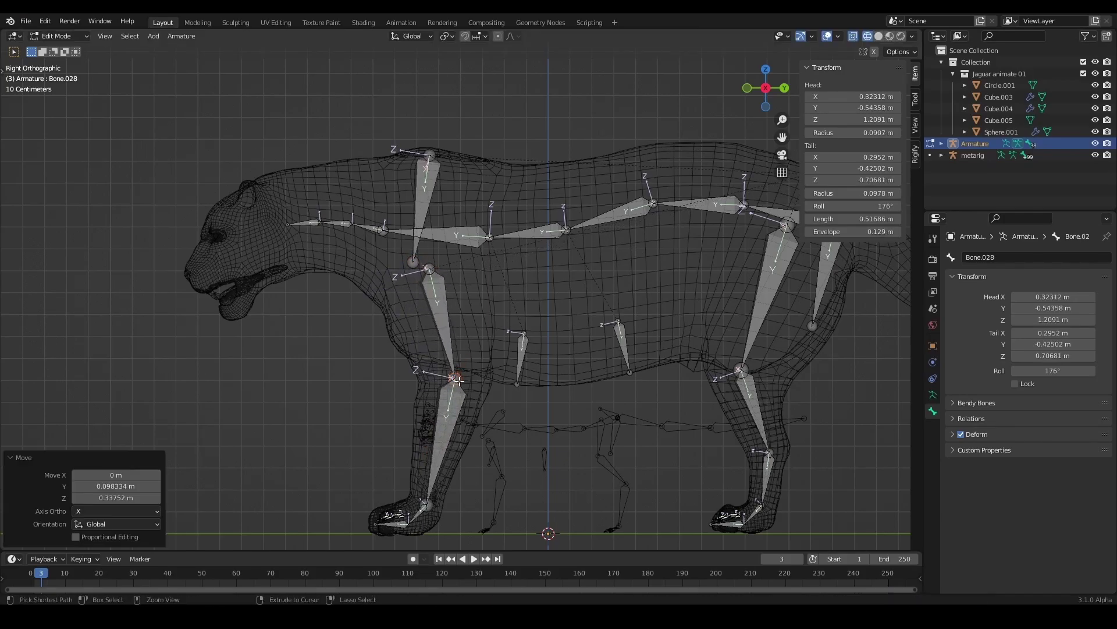
{"action": "scroll", "coordinate": [453, 371], "scroll_direction": "up", "scroll_amount": 5}
{"action": "key", "text": "g"}
{"action": "middle_click_drag", "start_coordinate": [483, 285], "coordinate": [524, 245]}
{"action": "key", "text": "x"}
{"action": "left_click", "coordinate": [547, 209]}
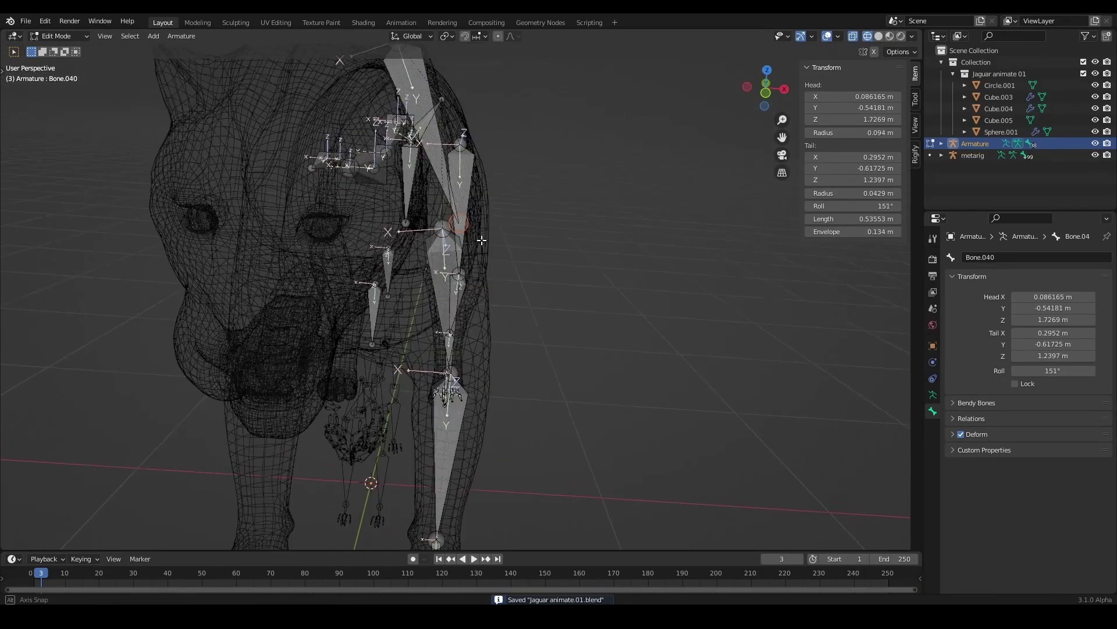
- Extrude the first tail bones and nudge their joints to follow the tail
{"action": "middle_click_drag", "start_coordinate": [546, 210], "coordinate": [508, 232]}
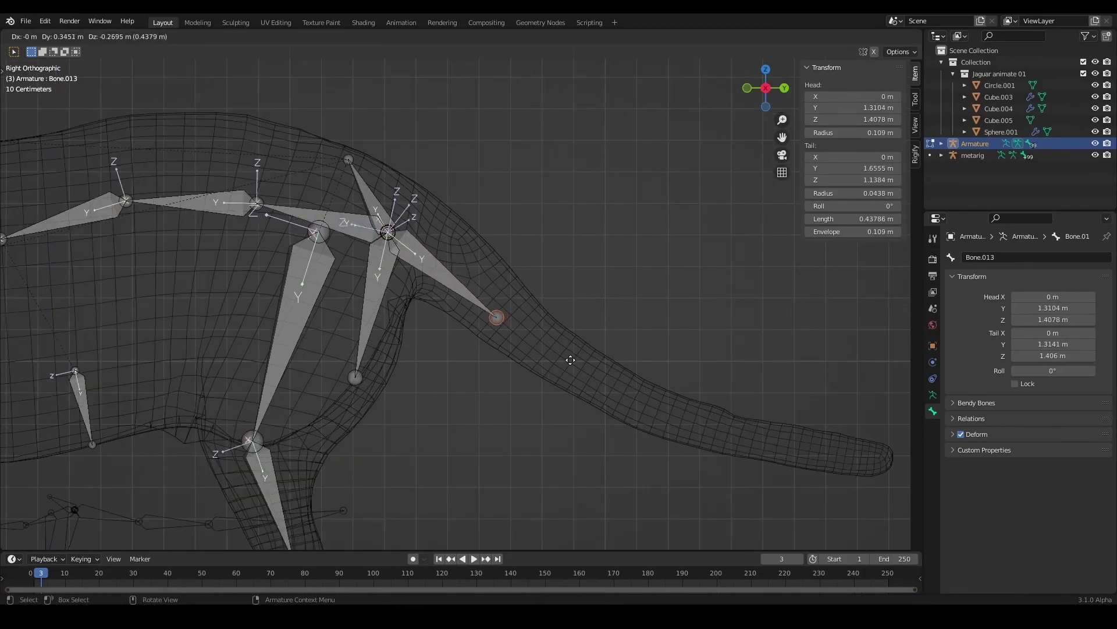
{"action": "left_click", "coordinate": [507, 296]}
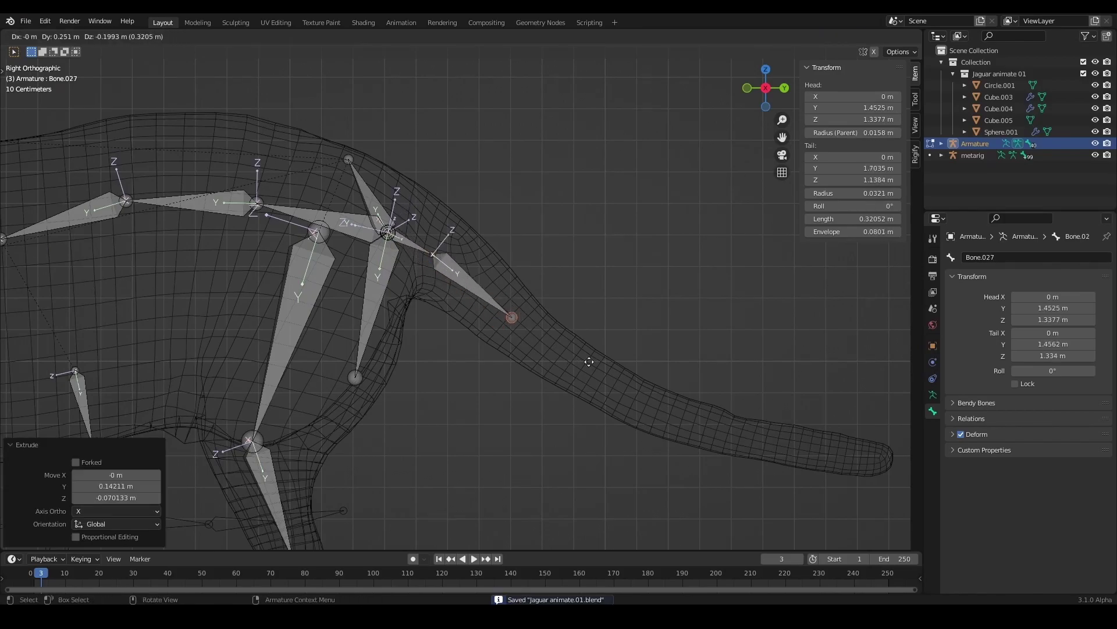
{"action": "middle_click_drag", "start_coordinate": [652, 382], "coordinate": [578, 359], "text": "shift"}
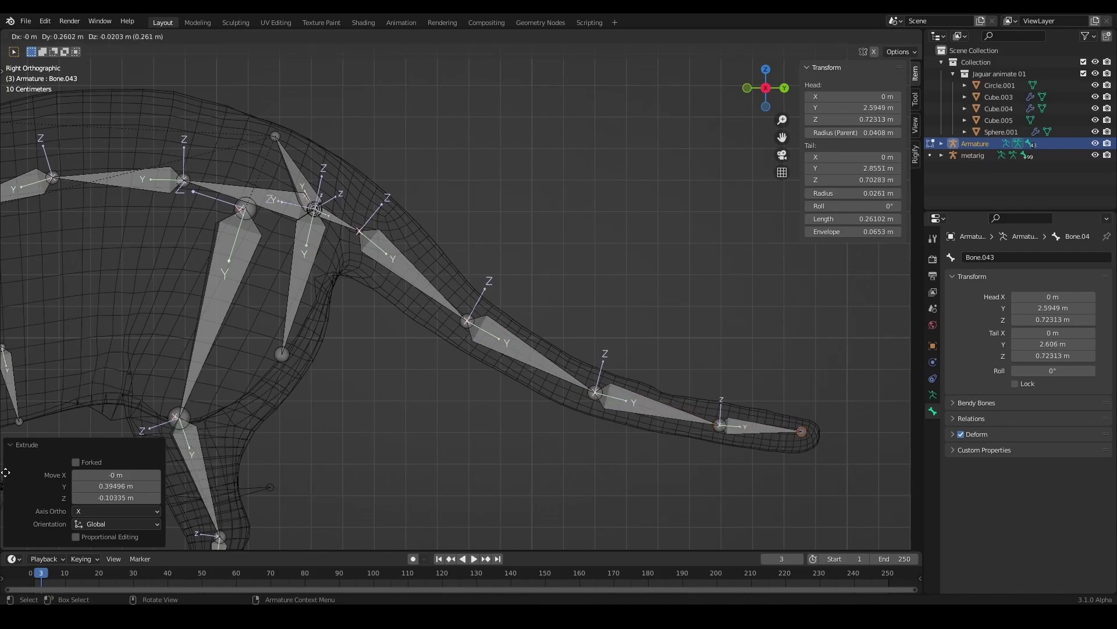
{"action": "left_click_drag", "start_coordinate": [467, 320], "coordinate": [452, 313]}
- Fit the remaining tail joints inside the tail and subdivide the bones with 2 cuts
{"action": "left_click_drag", "start_coordinate": [595, 392], "coordinate": [568, 381]}
{"action": "left_click_drag", "start_coordinate": [721, 425], "coordinate": [691, 417]}
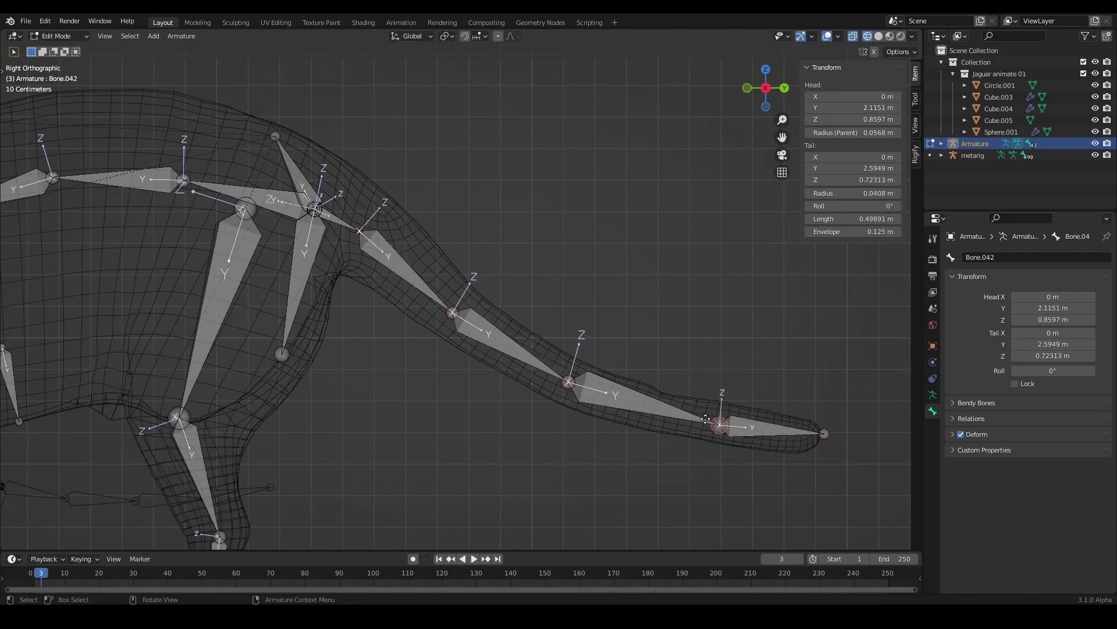
{"action": "right_click", "coordinate": [582, 368]}
{"action": "left_click", "coordinate": [559, 348]}
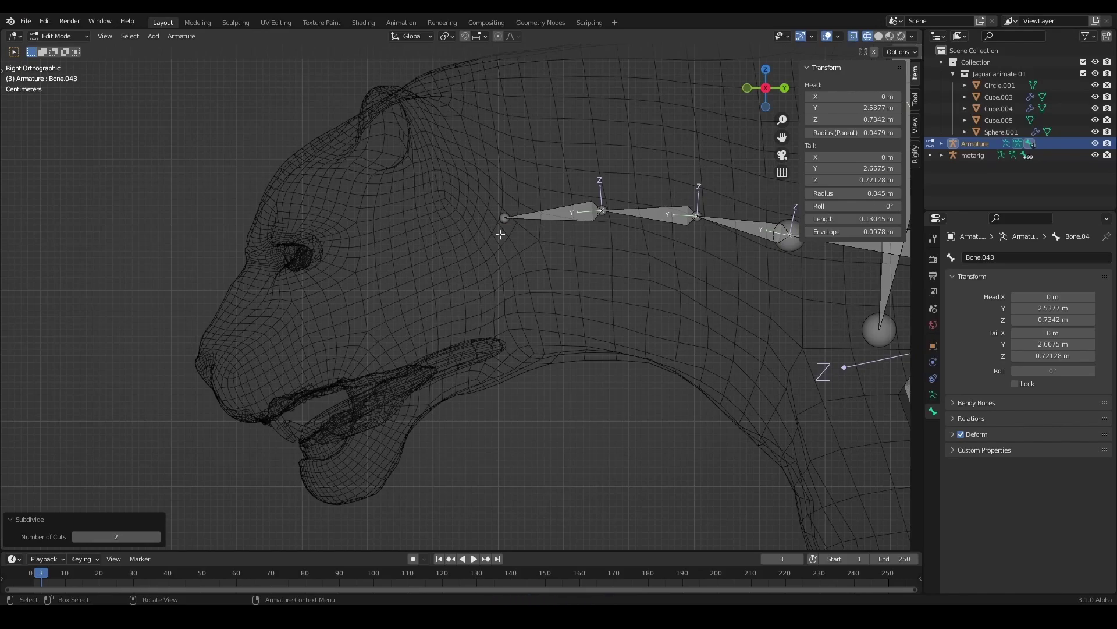
- Extrude a head bone up from the neck's front joint
{"action": "left_click", "coordinate": [500, 234]}
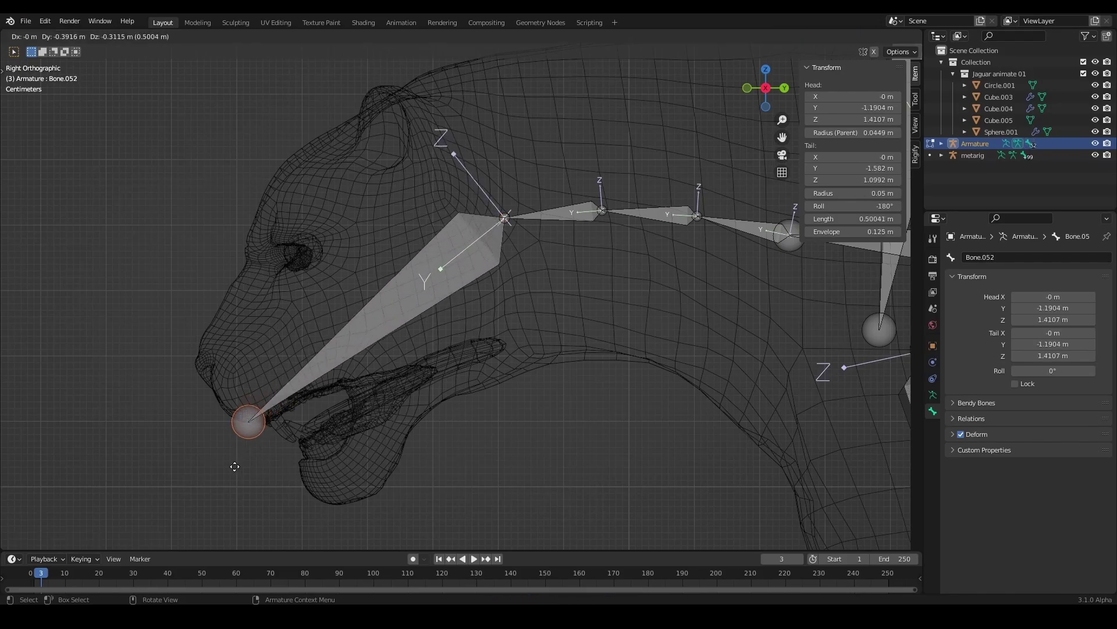
{"action": "left_click", "coordinate": [389, 63]}
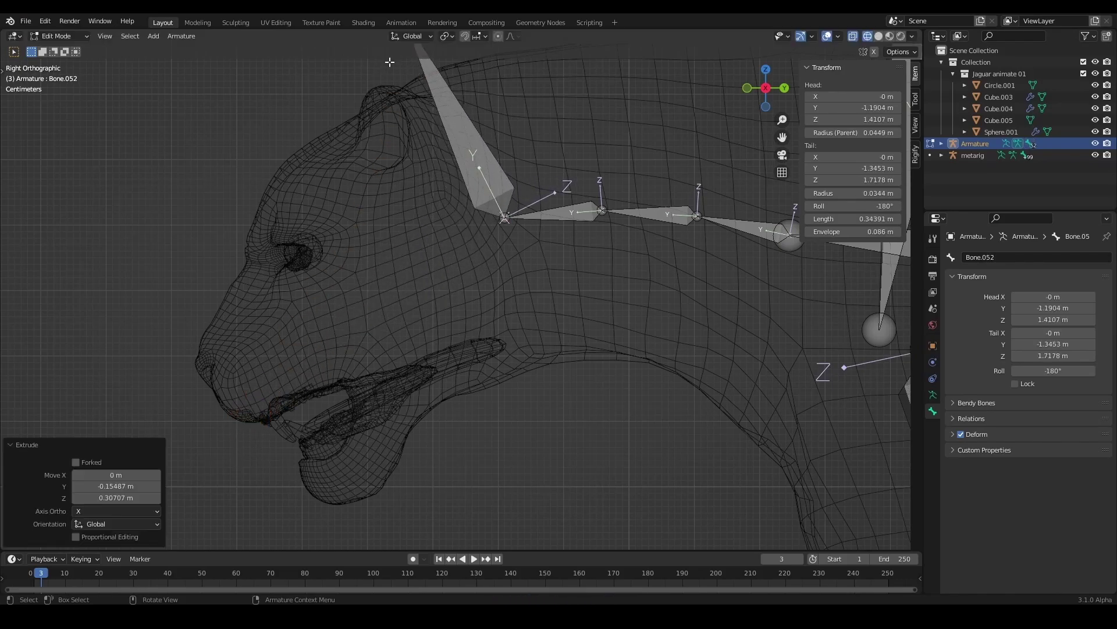
{"action": "scroll", "coordinate": [699, 291], "scroll_direction": "down", "scroll_amount": 2}
- Extrude an upturned tip bone past the tail's end
{"action": "left_click", "coordinate": [714, 329]}
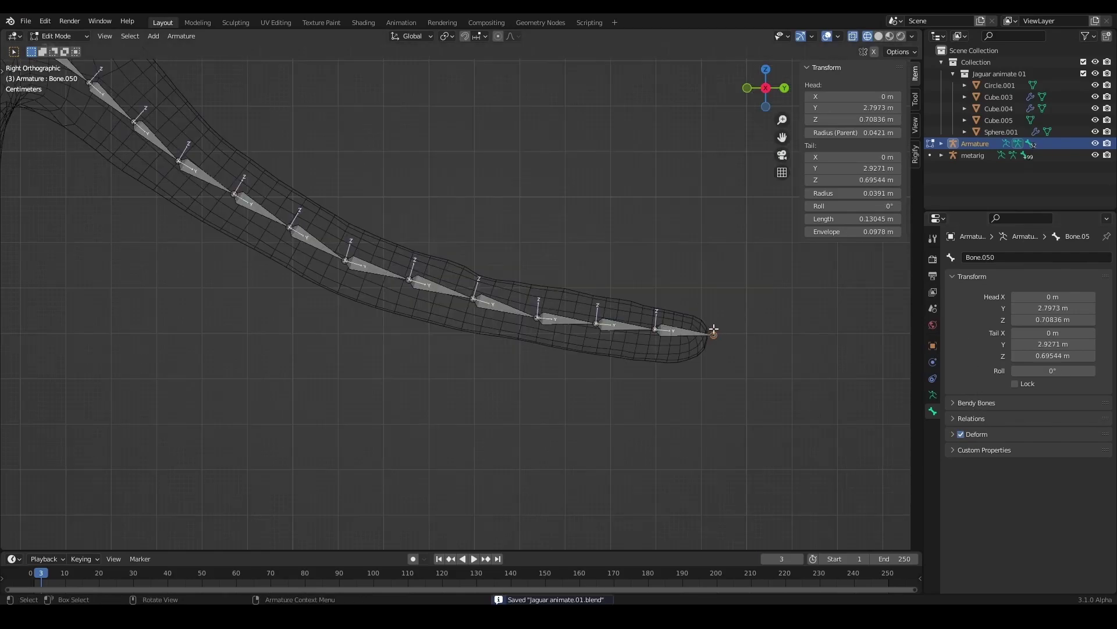
{"action": "left_click", "coordinate": [908, 348]}
{"action": "scroll", "coordinate": [640, 366], "scroll_direction": "down", "scroll_amount": 3}
{"action": "key", "text": "g"}
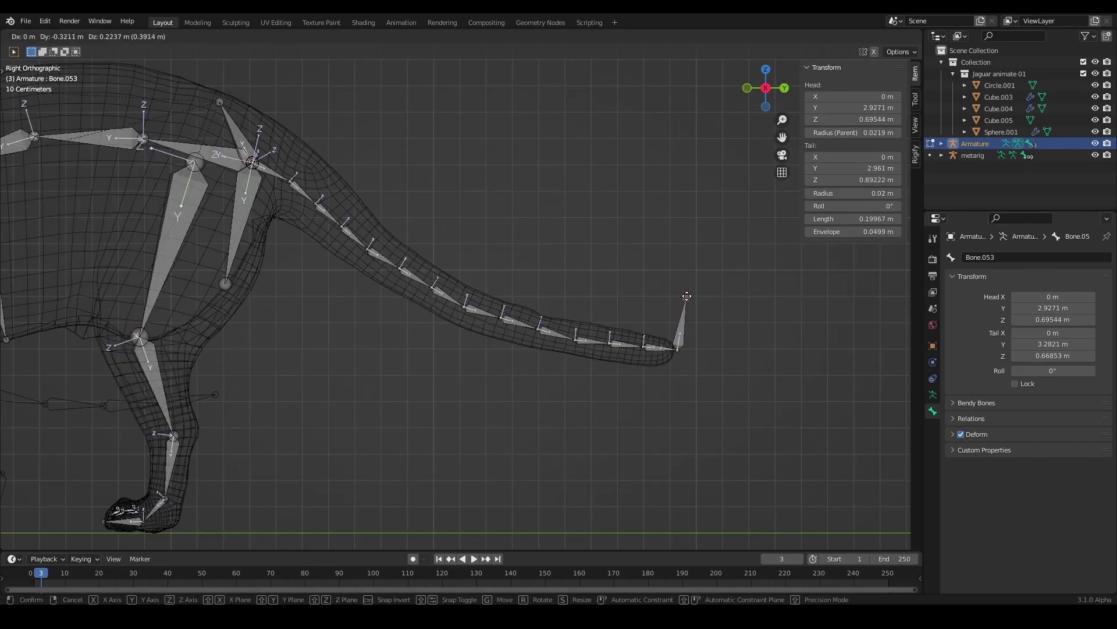
{"action": "left_click", "coordinate": [685, 300]}
- Duplicate the head bone for use at the jaw
{"action": "scroll", "coordinate": [640, 326], "scroll_direction": "down", "scroll_amount": 5}
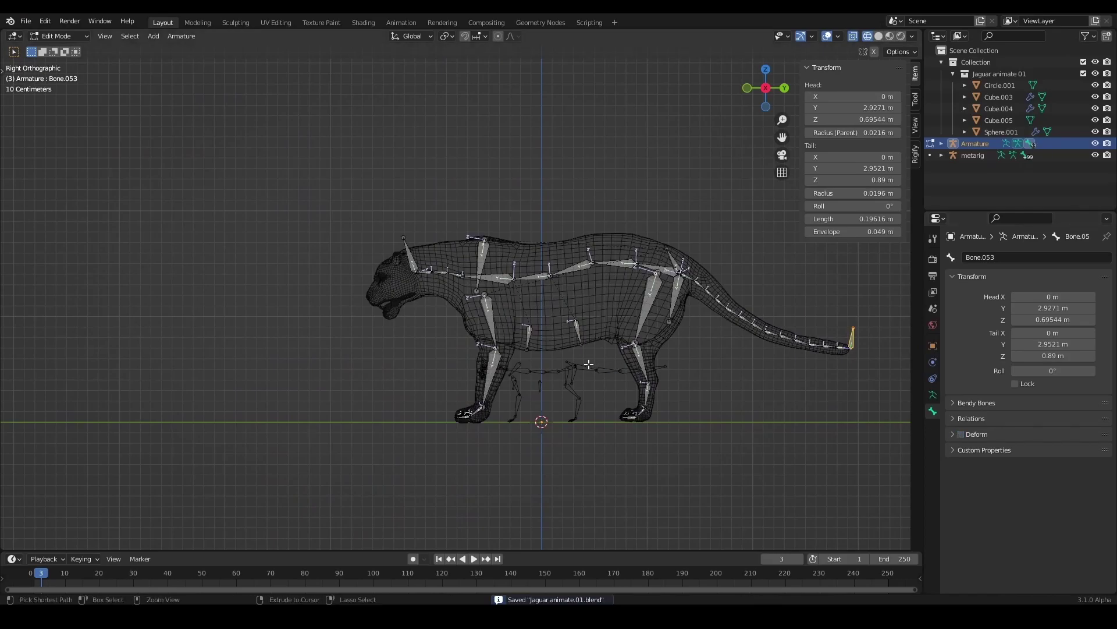
{"action": "scroll", "coordinate": [542, 255], "scroll_direction": "up", "scroll_amount": 5}
{"action": "left_click", "coordinate": [542, 255]}
{"action": "key", "text": "shift+d"}
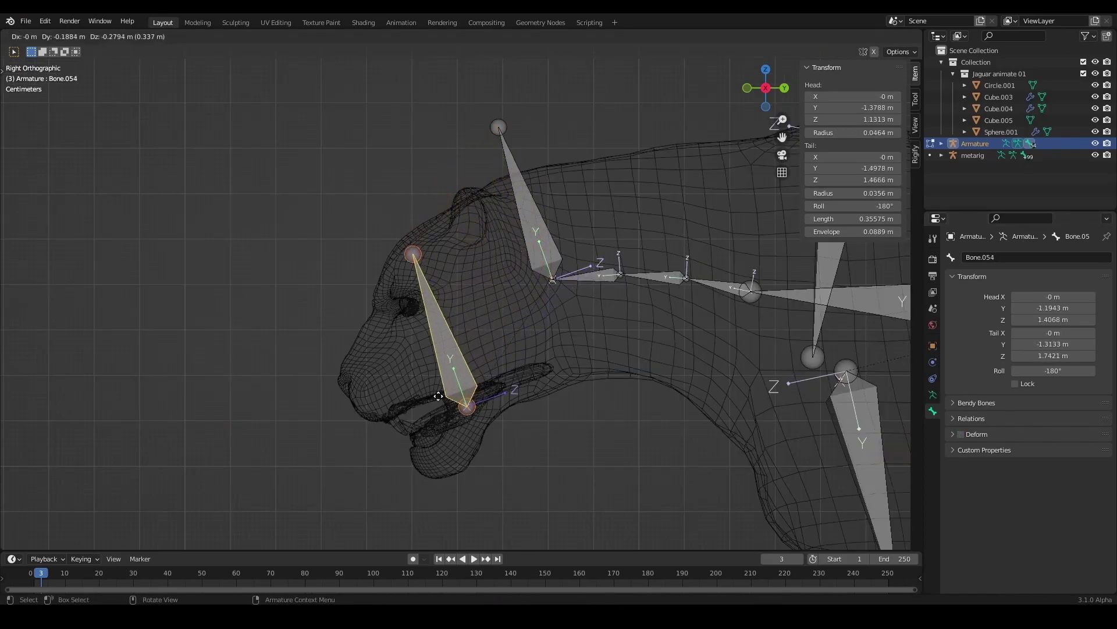
- Rotate and move the copied bone to lie along the upper jaw
{"action": "left_click", "coordinate": [454, 405]}
{"action": "key", "text": "r"}
{"action": "left_click", "coordinate": [465, 349]}
{"action": "key", "text": "g"}
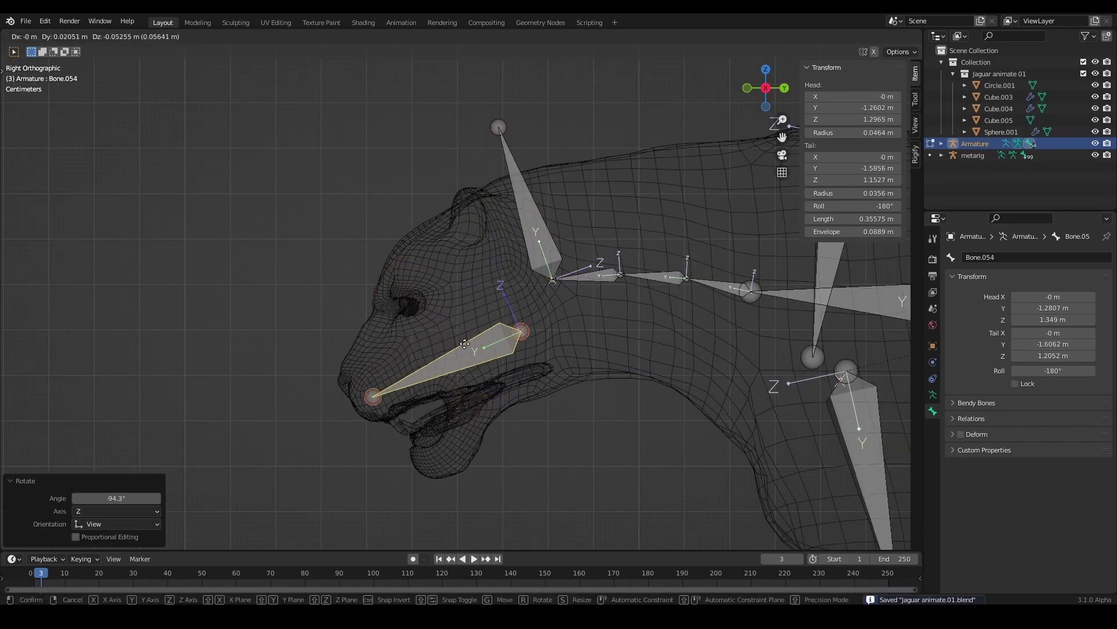
{"action": "left_click", "coordinate": [440, 343]}
- Set the snout bone's rear joint at the jaw hinge and parent it to the head bone with Keep Offset
{"action": "left_click", "coordinate": [502, 331]}
{"action": "key", "text": "g"}
{"action": "left_click", "coordinate": [439, 354]}
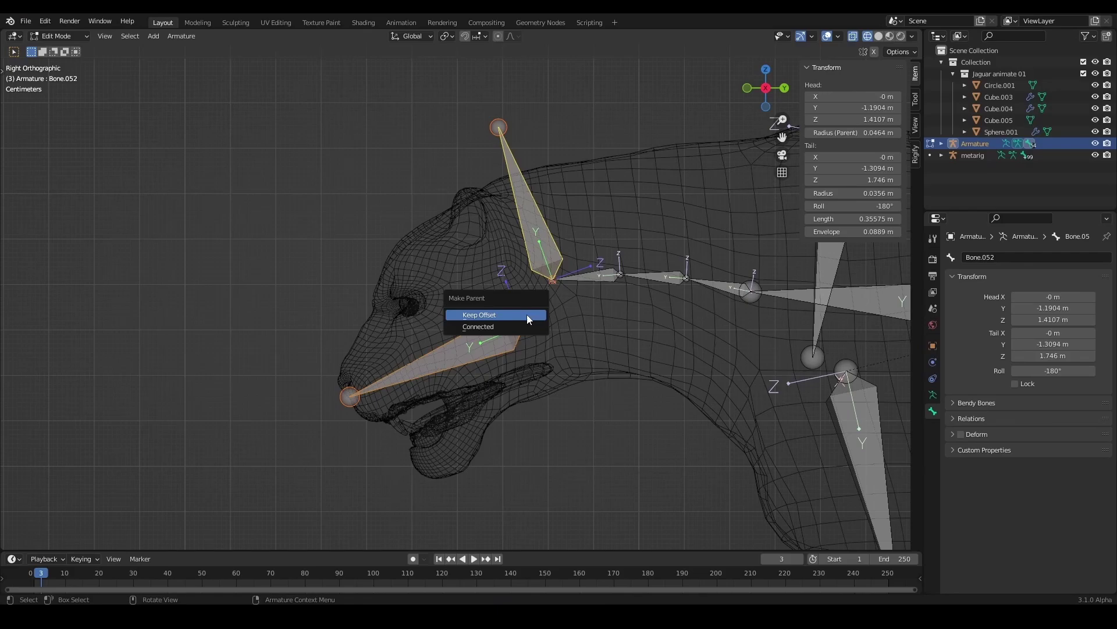
{"action": "left_click", "coordinate": [530, 317]}
{"action": "key", "text": "ctrl+s"}
- Duplicate the snout bone below as a lower jaw bone reaching the chin
{"action": "key", "text": "shift+d"}
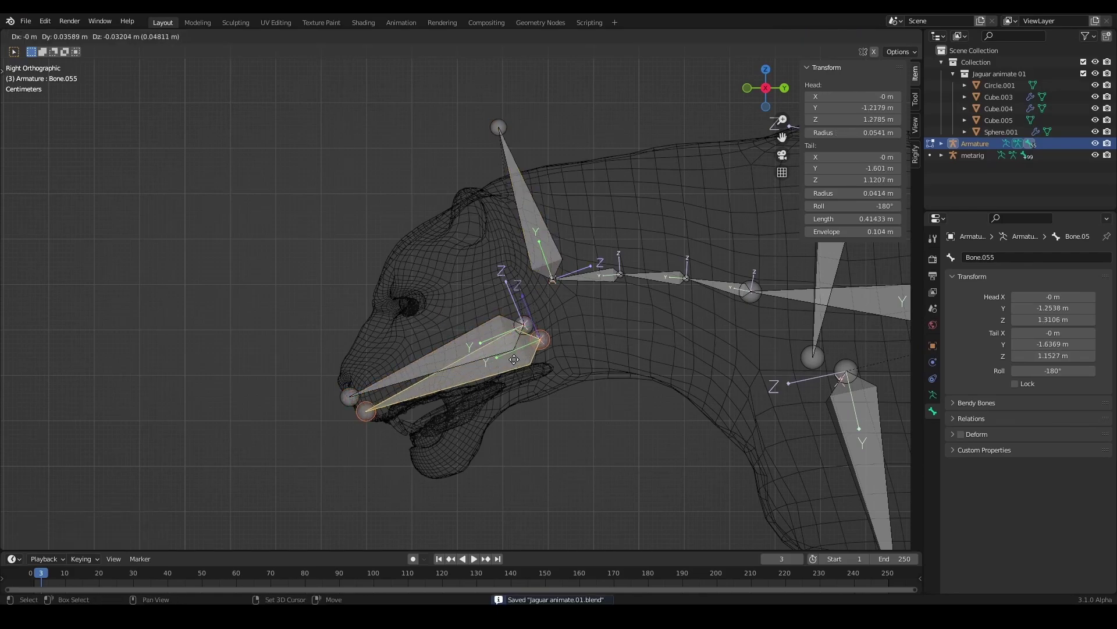
{"action": "left_click", "coordinate": [527, 403]}
{"action": "scroll", "coordinate": [424, 419], "scroll_direction": "up", "scroll_amount": 2}
{"action": "left_click", "coordinate": [308, 466]}
{"action": "key", "text": "g"}
{"action": "left_click", "coordinate": [392, 475]}
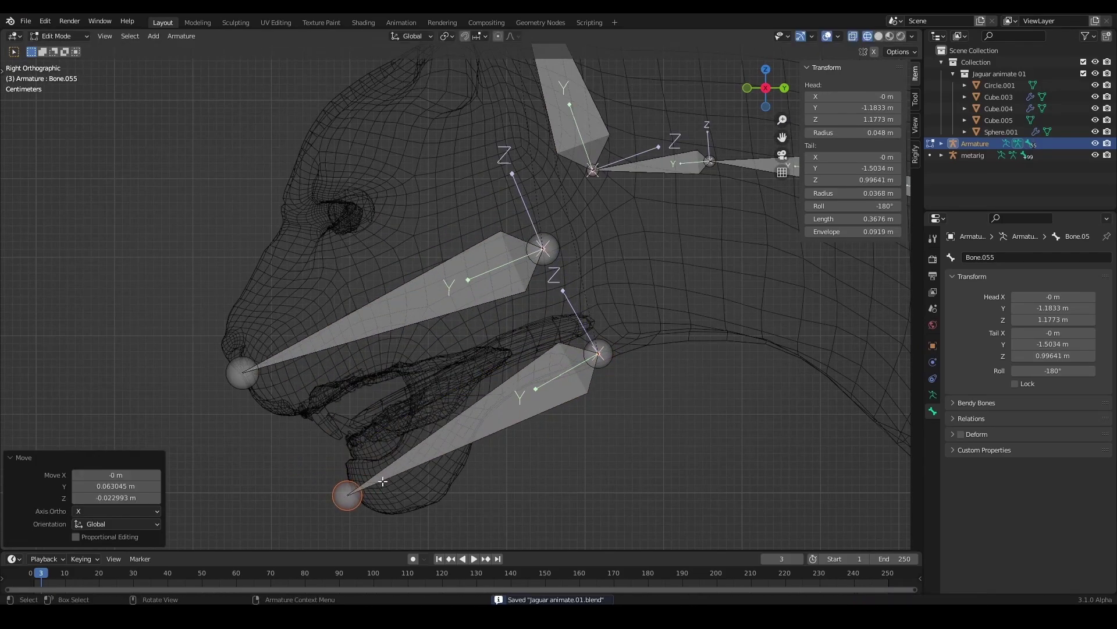
- Place the lower jaw bone's rear hinge joint
{"action": "left_click", "coordinate": [596, 354]}
{"action": "key", "text": "g"}
{"action": "left_click", "coordinate": [561, 338]}
{"action": "scroll", "coordinate": [451, 357], "scroll_direction": "down", "scroll_amount": 1}
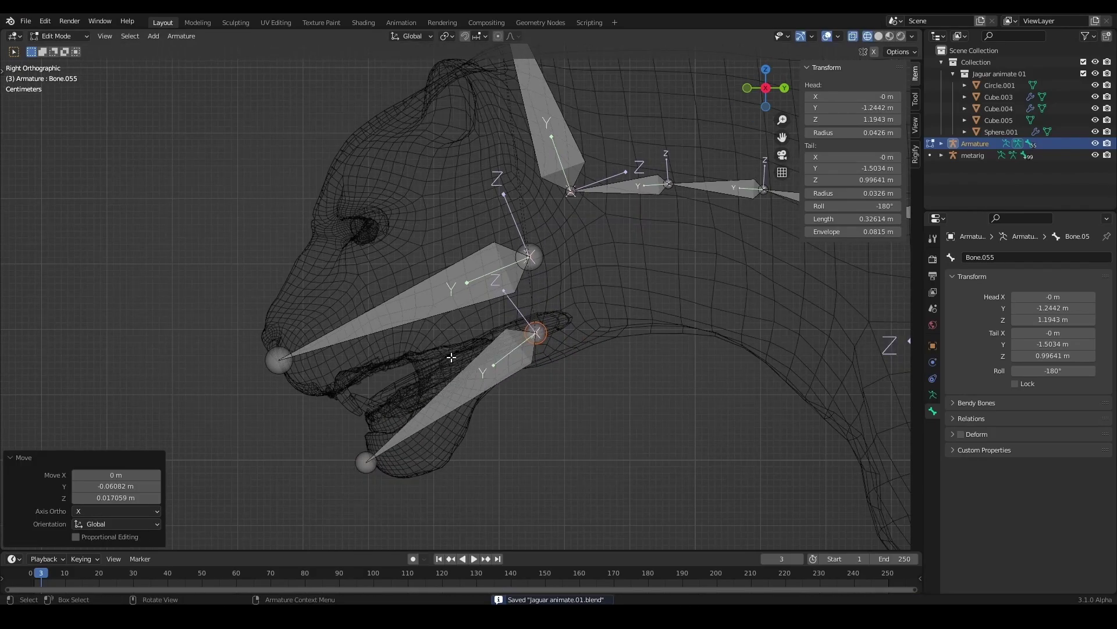
{"action": "scroll", "coordinate": [398, 447], "scroll_direction": "up", "scroll_amount": 1}
{"action": "scroll", "coordinate": [426, 380], "scroll_direction": "up", "scroll_amount": 1}
{"action": "scroll", "coordinate": [465, 379], "scroll_direction": "up", "scroll_amount": 1}
- Duplicate the upper snout bone toward the nose
{"action": "left_click", "coordinate": [480, 381]}
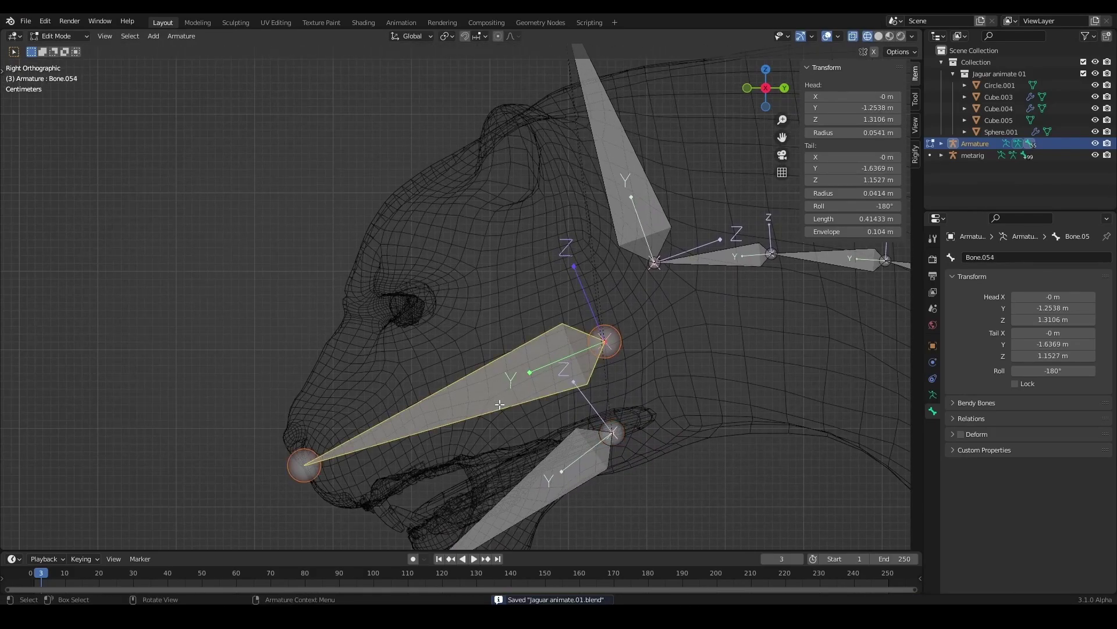
{"action": "key", "text": "shift+d"}
{"action": "left_click", "coordinate": [312, 352]}
{"action": "scroll", "coordinate": [311, 352], "scroll_direction": "up", "scroll_amount": 2}
{"action": "scroll", "coordinate": [408, 361], "scroll_direction": "down", "scroll_amount": 2}
- Scale down Bone.056 and place it on the nose
{"action": "key", "text": "s"}
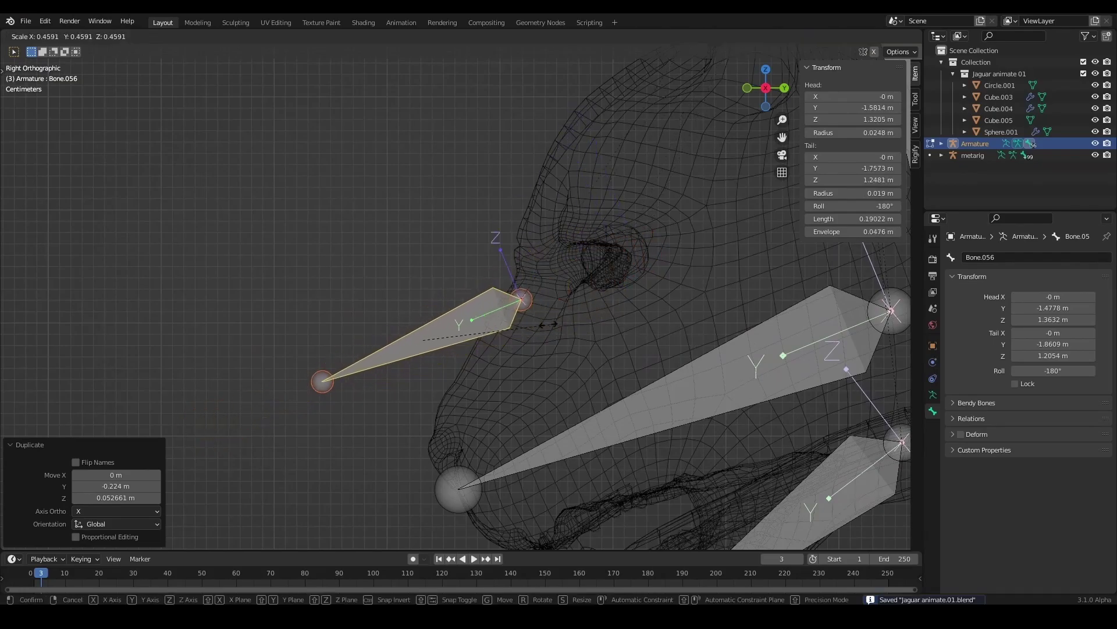
{"action": "left_click", "coordinate": [527, 373]}
{"action": "scroll", "coordinate": [527, 373], "scroll_direction": "up", "scroll_amount": 1}
{"action": "key", "text": "s"}
{"action": "left_click", "coordinate": [674, 289]}
{"action": "scroll", "coordinate": [674, 289], "scroll_direction": "up", "scroll_amount": 2}
{"action": "key", "text": "g"}
{"action": "left_click", "coordinate": [705, 367]}
{"action": "scroll", "coordinate": [706, 368], "scroll_direction": "down", "scroll_amount": 3}
{"action": "scroll", "coordinate": [483, 309], "scroll_direction": "up", "scroll_amount": 2}
- Duplicate the nose bone and offset the copy sideways along X in front view
{"action": "key", "text": "shift+d"}
{"action": "left_click", "coordinate": [482, 308]}
{"action": "key", "text": "ctrl+s"}
{"action": "key", "text": "KP_1"}
{"action": "key", "text": "g"}
{"action": "key", "text": "x"}
{"action": "left_click", "coordinate": [709, 344]}
{"action": "key", "text": "ctrl+s"}
- Orbit the head and move the copied bone into the ear
{"action": "middle_click_drag", "start_coordinate": [709, 344], "coordinate": [524, 297]}
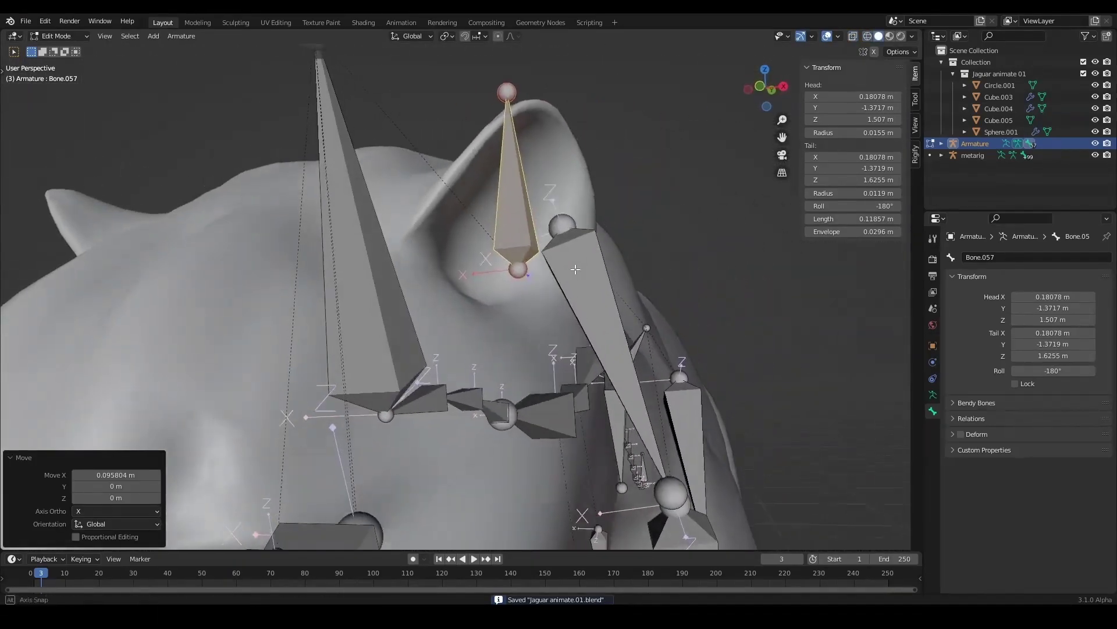
{"action": "key", "text": "g"}
{"action": "left_click", "coordinate": [527, 295]}
{"action": "mouse_move", "coordinate": [528, 295]}
{"action": "middle_mouse_down"}
{"action": "mouse_move", "coordinate": [674, 344]}
{"action": "mouse_move", "coordinate": [557, 315]}
{"action": "middle_mouse_up"}
{"action": "key", "text": "g"}
{"action": "left_click", "coordinate": [674, 344]}
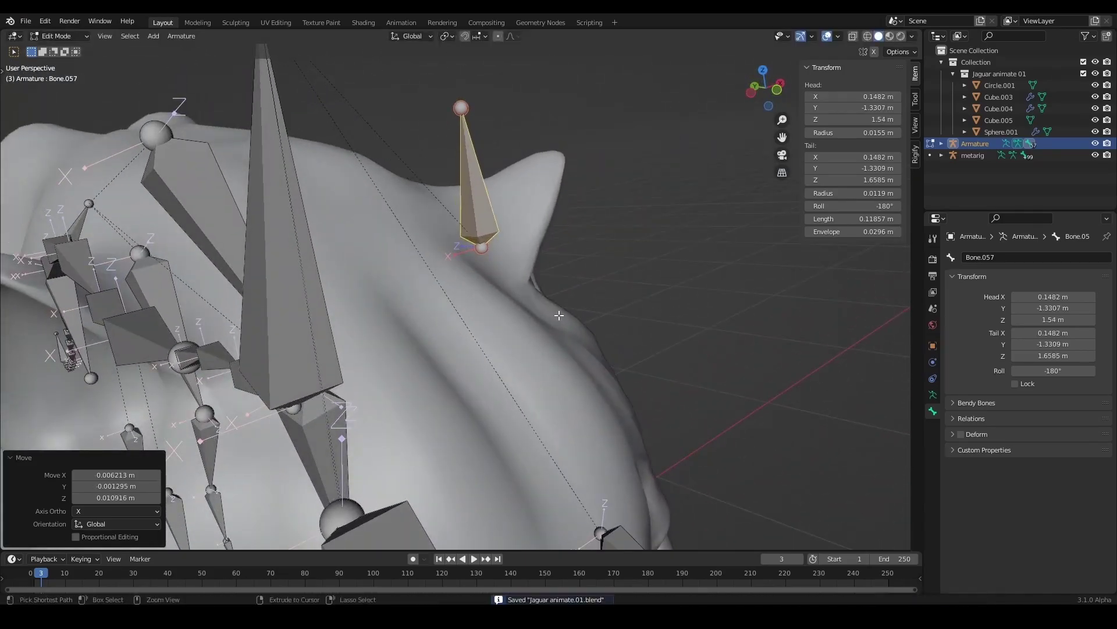
{"action": "key", "text": "ctrl+z"}
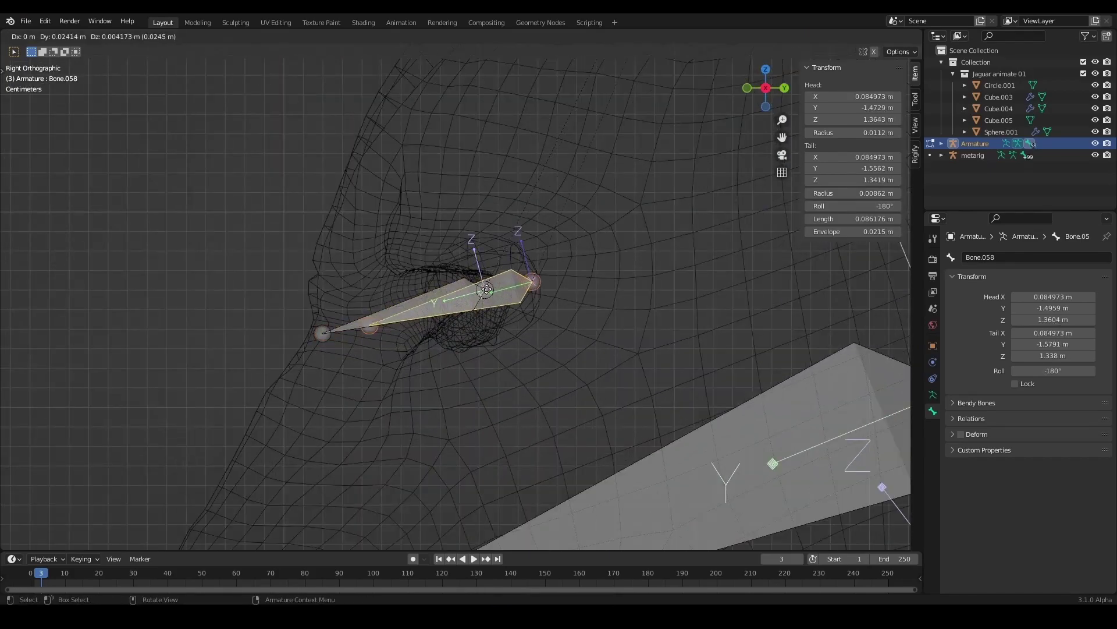
- Place the duplicated eye bone and save the file
{"action": "left_click", "coordinate": [477, 294]}
{"action": "key", "text": "ctrl+s"}
{"action": "key", "text": "shift+z"}
{"action": "key", "text": "z"}
- Reposition the duplicated bone and its tail beside the eye in front and side views
{"action": "key", "text": "g"}
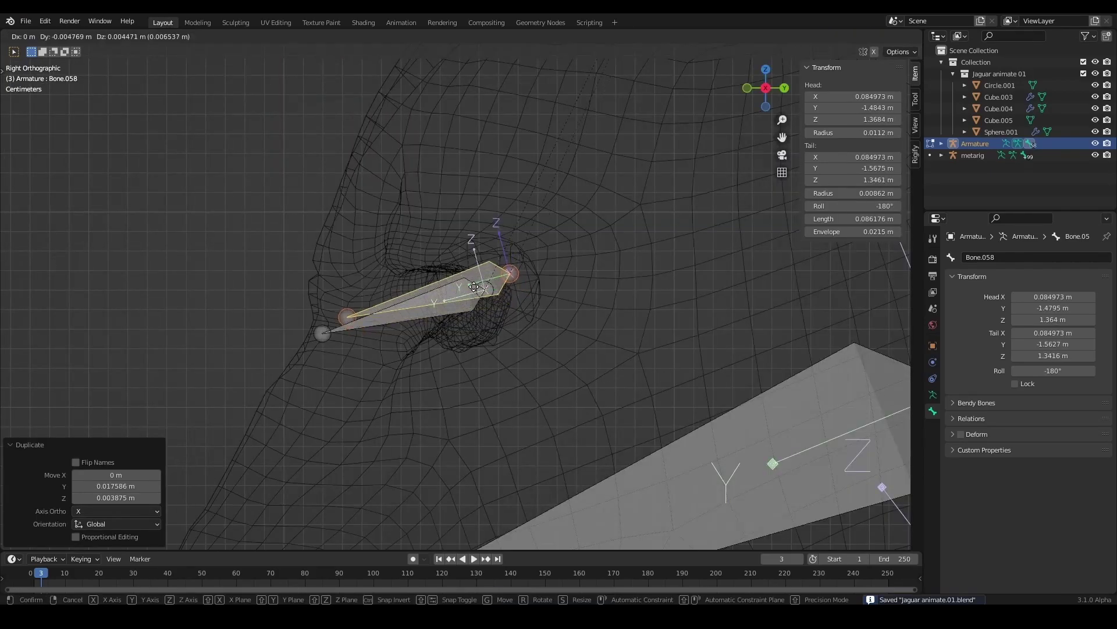
{"action": "key", "text": "KP_1"}
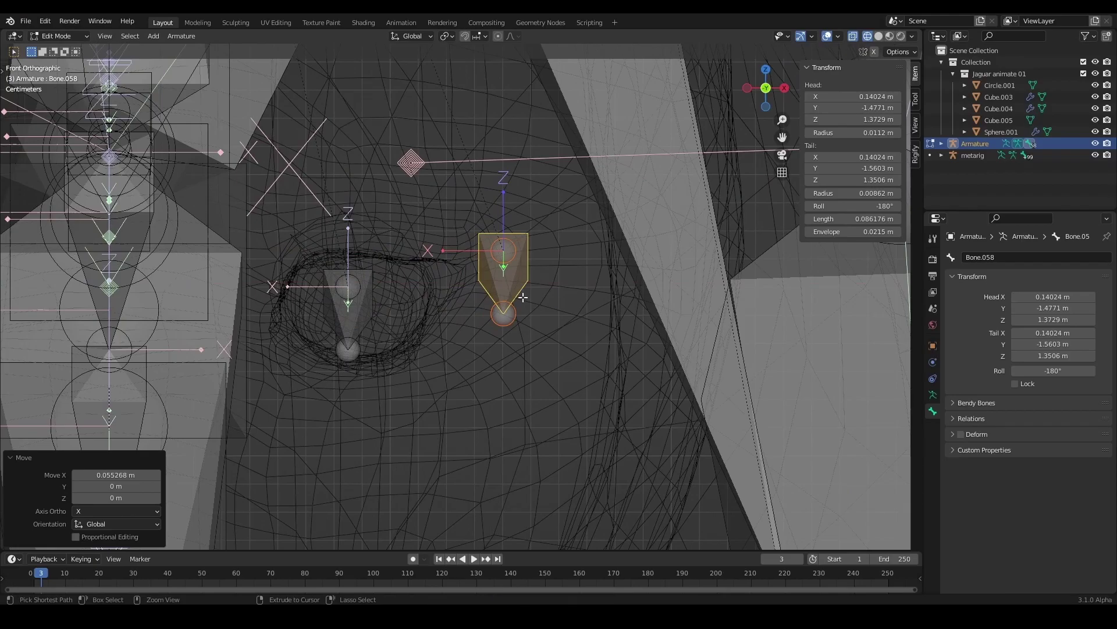
{"action": "left_click", "coordinate": [382, 223]}
{"action": "key", "text": "KP_3"}
{"action": "key", "text": "g"}
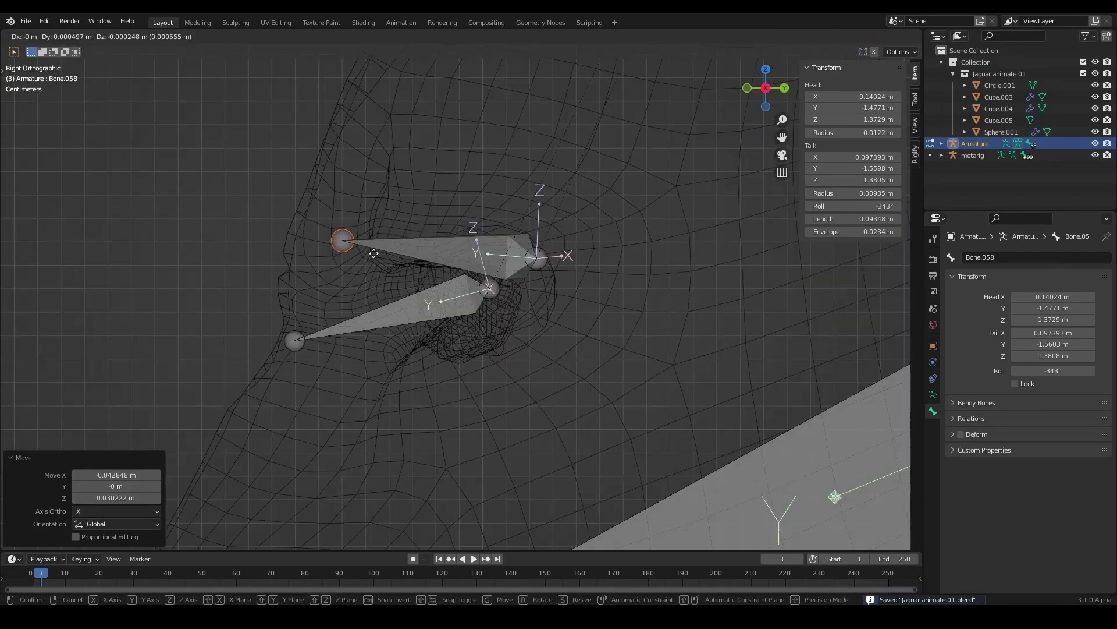
{"action": "left_click", "coordinate": [438, 255]}
{"action": "middle_click_drag", "start_coordinate": [438, 255], "coordinate": [495, 327]}
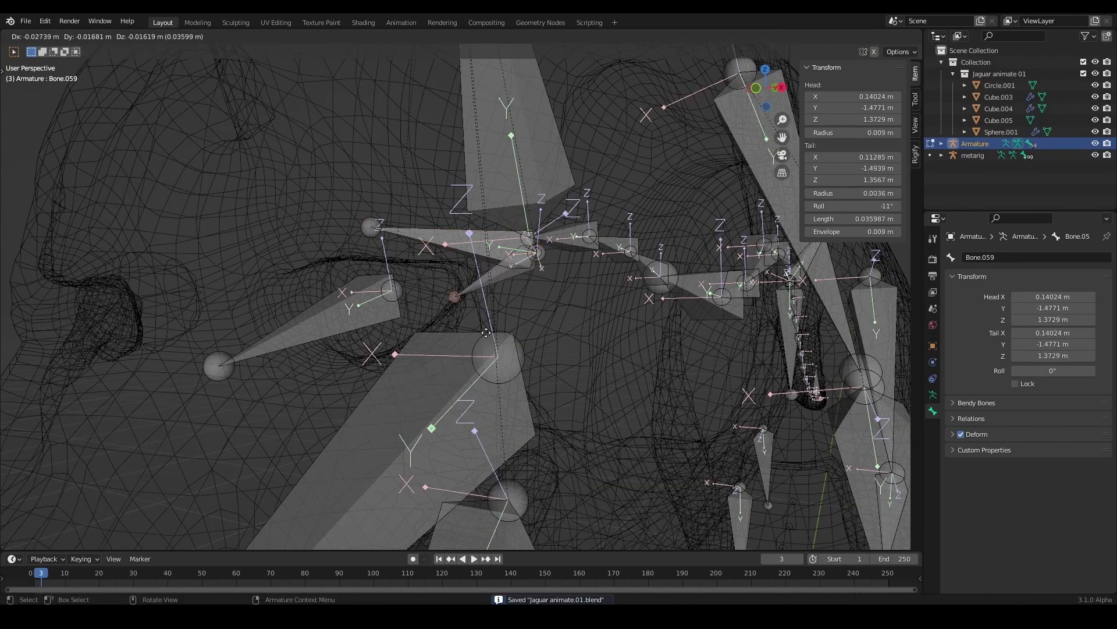
- Extend a new bone from the eye joint and enable X-ray to inspect the eye bones
{"action": "left_click", "coordinate": [433, 366]}
{"action": "middle_click_drag", "start_coordinate": [433, 366], "coordinate": [477, 350]}
{"action": "key", "text": "g"}
{"action": "scroll", "coordinate": [478, 349], "scroll_direction": "up", "scroll_amount": 3}
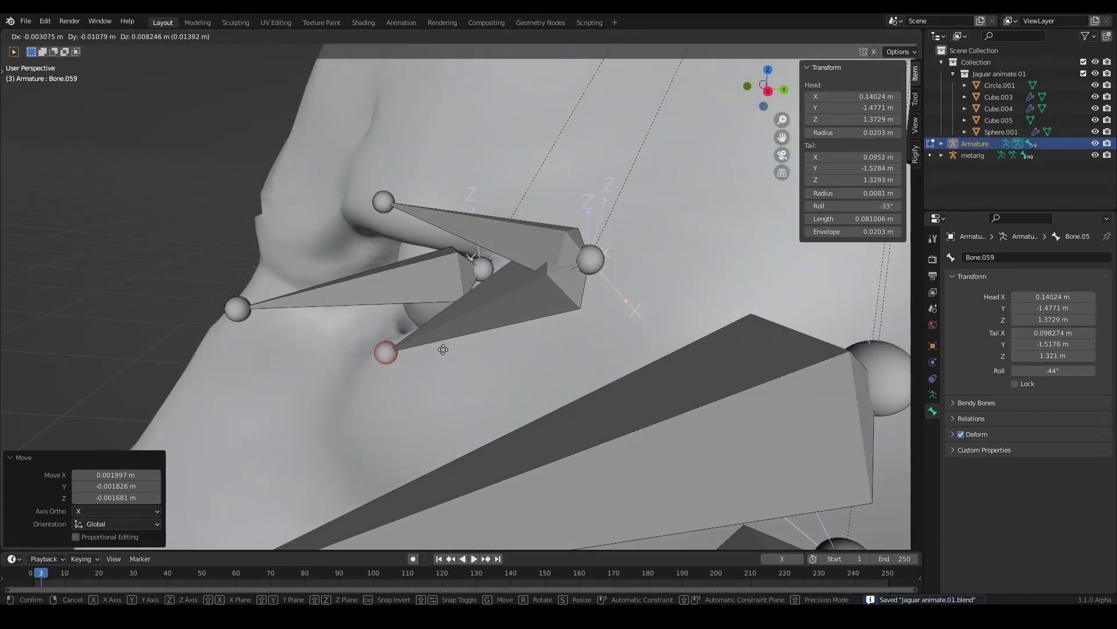
{"action": "left_click", "coordinate": [504, 311]}
{"action": "key", "text": "alt+z"}
{"action": "middle_click_drag", "start_coordinate": [504, 312], "coordinate": [541, 291]}
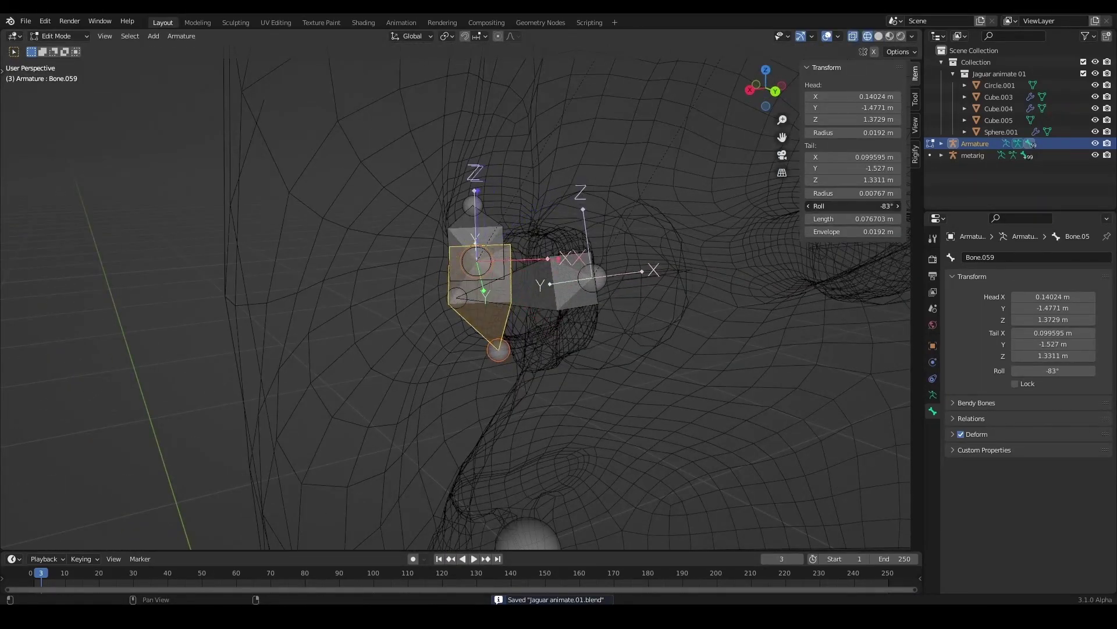
- Duplicate the eye bone in front view, place the copy, and save
{"action": "key", "text": "KP_1"}
{"action": "key", "text": "shift+d"}
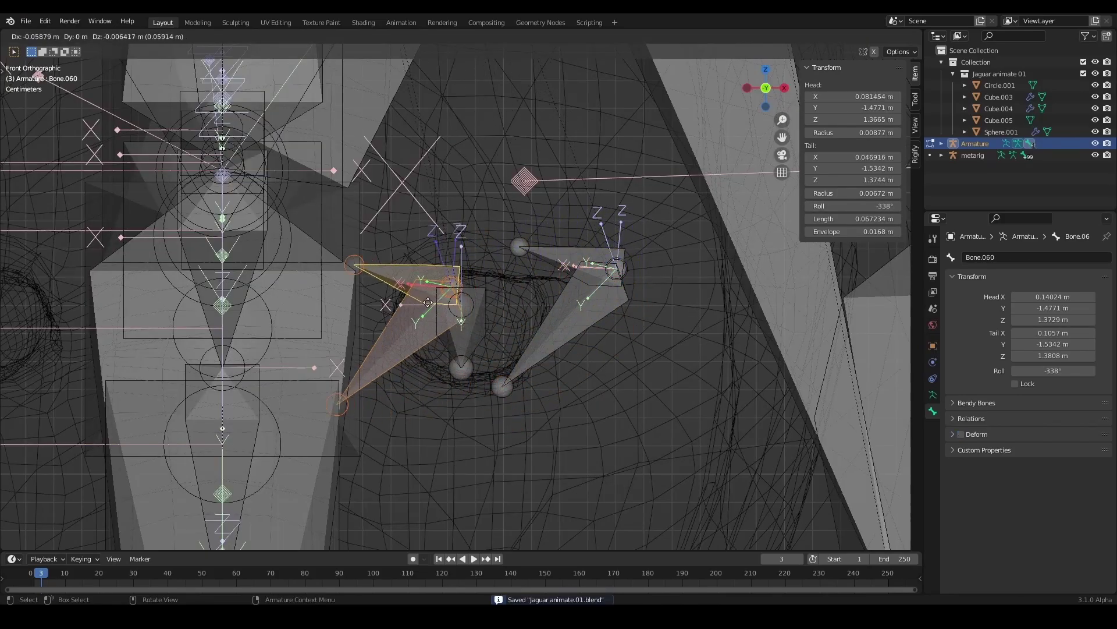
{"action": "left_click", "coordinate": [524, 345]}
{"action": "key", "text": "ctrl+s"}
{"action": "key", "text": "g"}
{"action": "left_click", "coordinate": [501, 331]}
- Move the copied bone and rotate it around Z to follow the eye socket
{"action": "key", "text": "g"}
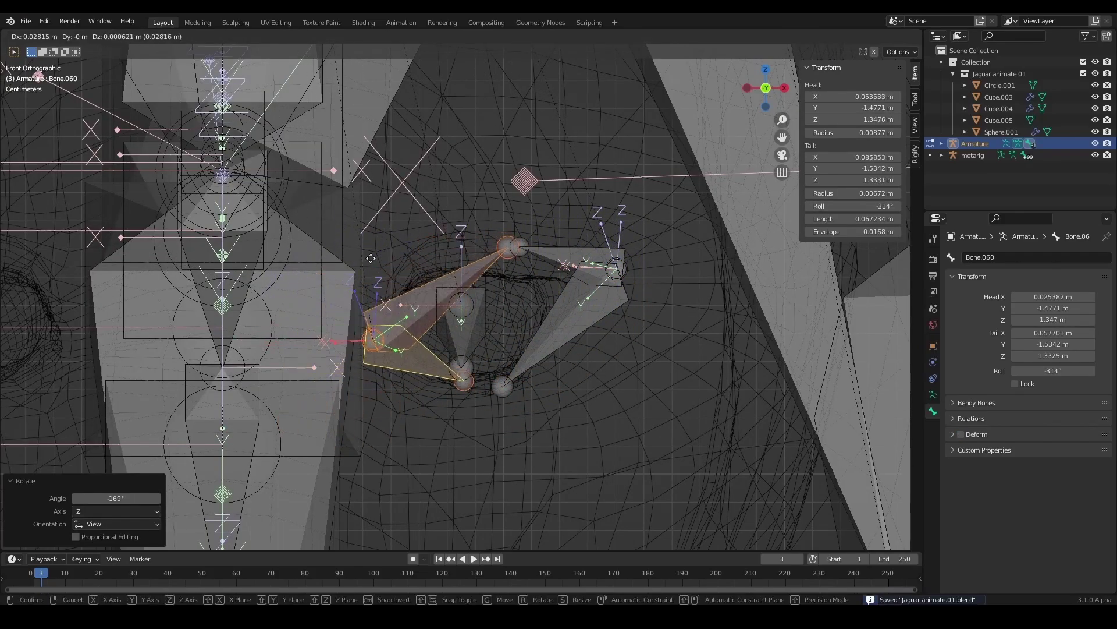
{"action": "left_click", "coordinate": [541, 338]}
{"action": "middle_click_drag", "start_coordinate": [542, 338], "coordinate": [571, 327]}
{"action": "key", "text": "r"}
{"action": "key", "text": "z"}
{"action": "left_click", "coordinate": [492, 262]}
{"action": "key", "text": "g"}
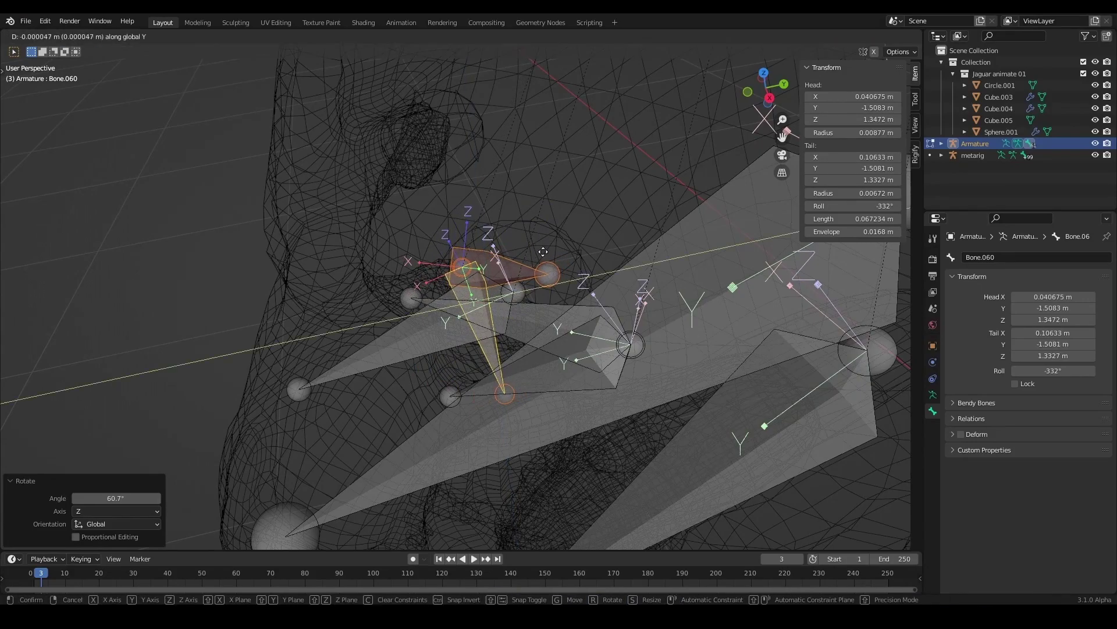
{"action": "key", "text": "y"}
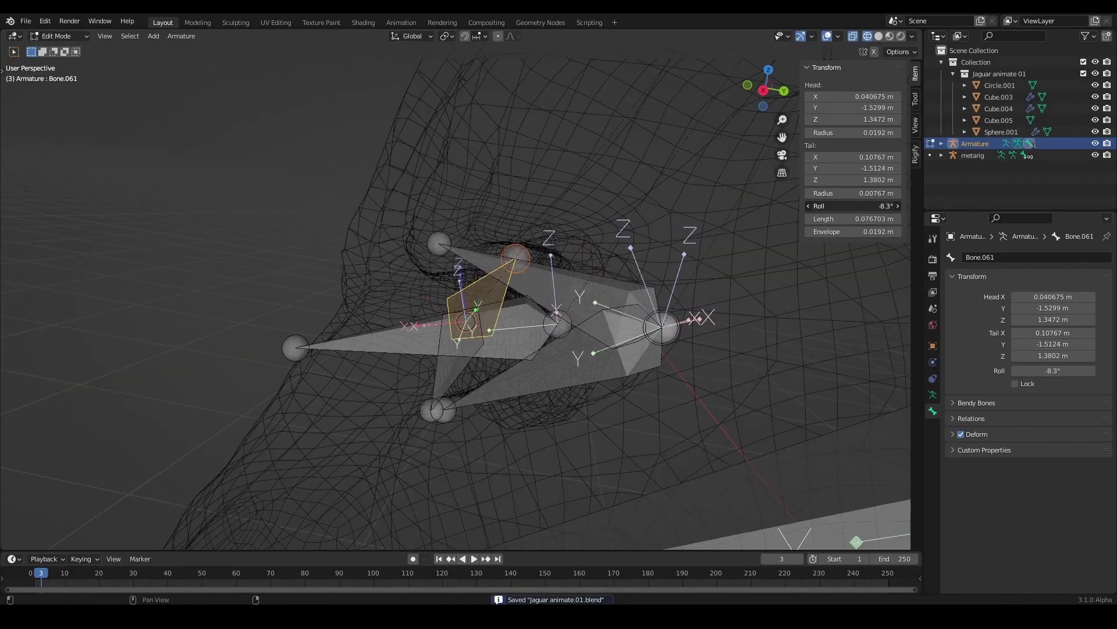
- Adjust the Bone.061 joint position around the eye
{"action": "key", "text": "g"}
{"action": "left_click", "coordinate": [419, 313]}
{"action": "mouse_move", "coordinate": [418, 309]}
{"action": "middle_mouse_down"}
{"action": "mouse_move", "coordinate": [605, 320]}
{"action": "mouse_move", "coordinate": [634, 219]}
{"action": "middle_mouse_up"}
{"action": "key", "text": "g"}
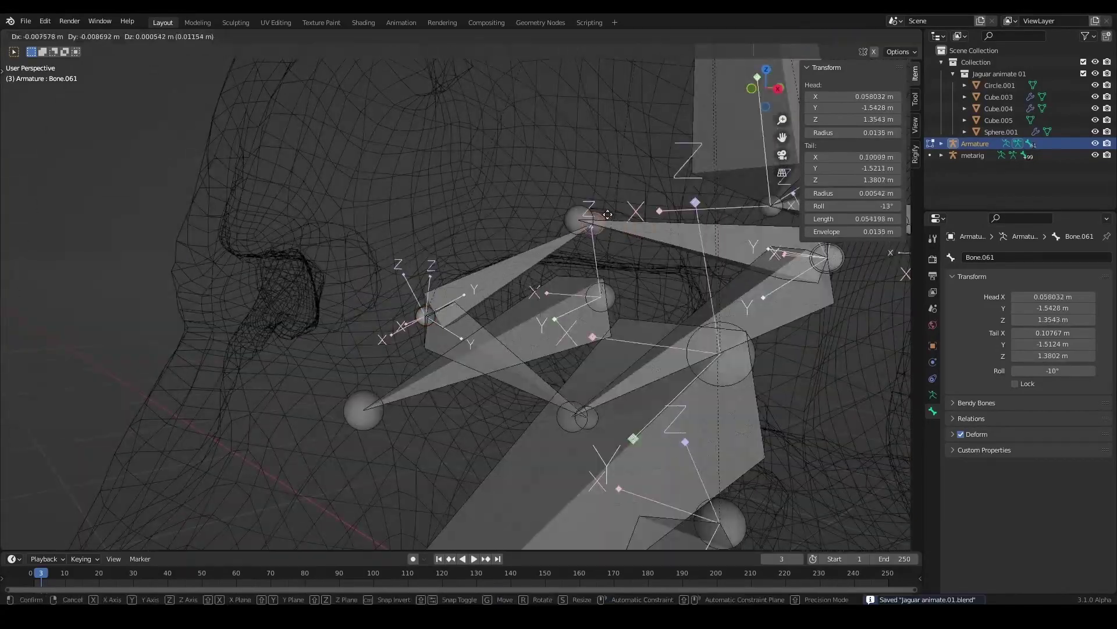
{"action": "left_click", "coordinate": [595, 212]}
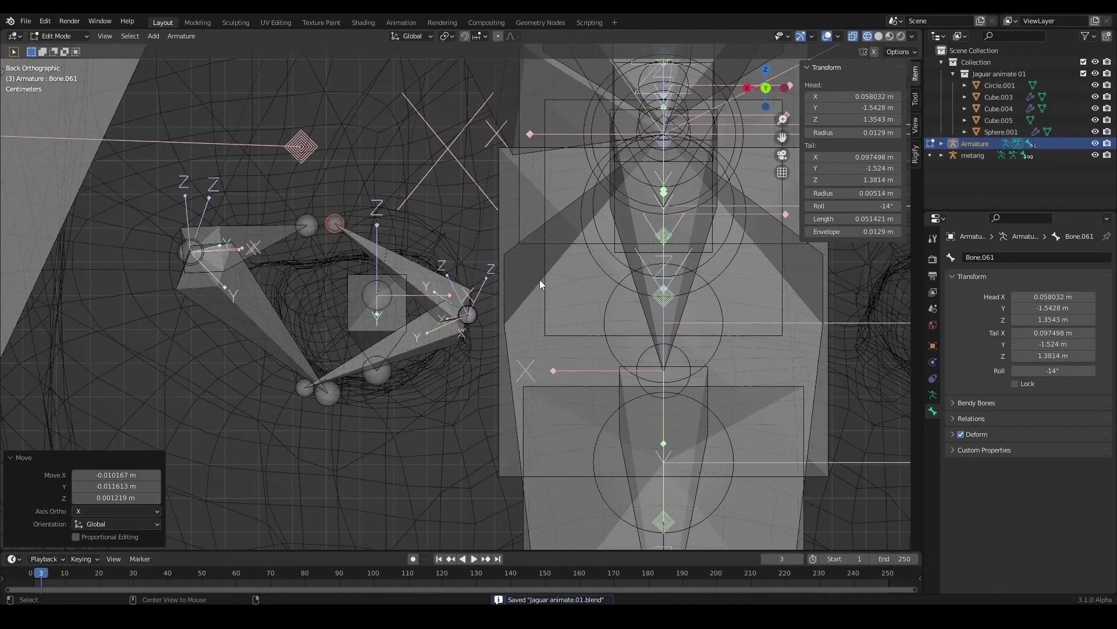
- Move the bone tail along one axis in side view, shortening it to about 0.049 m
{"action": "key", "text": "KP_3"}
{"action": "scroll", "coordinate": [559, 259], "scroll_direction": "up", "scroll_amount": 3}
{"action": "key", "text": "g"}
{"action": "key", "text": "y"}
{"action": "left_click", "coordinate": [487, 240]}
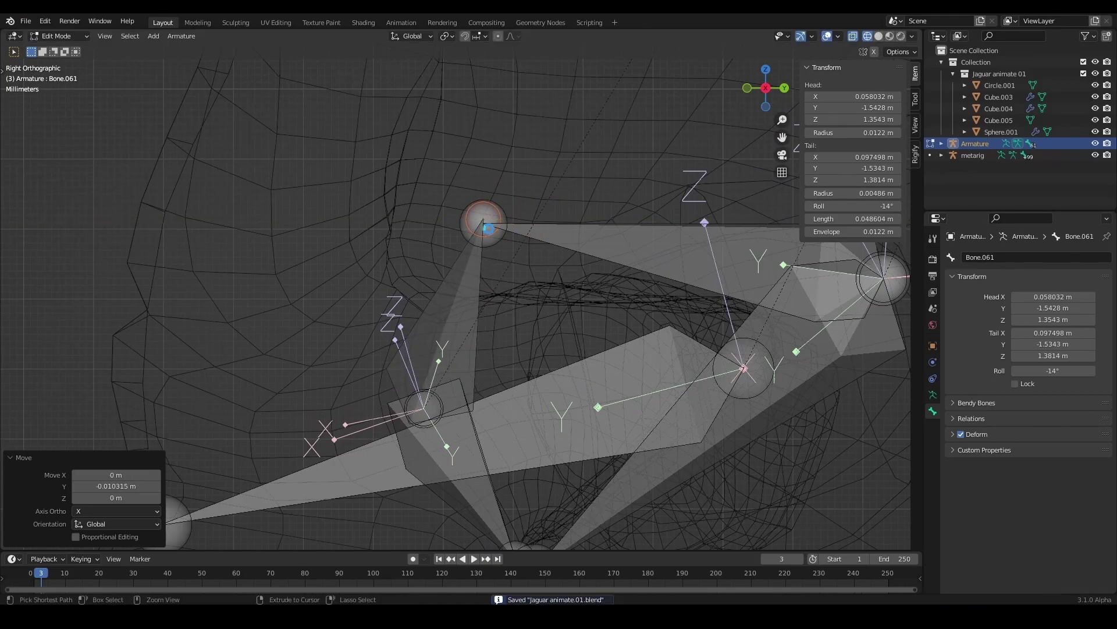
- Reposition the Bone.061 and Bone.060 joints along the eyelid
{"action": "scroll", "coordinate": [487, 239], "scroll_direction": "up", "scroll_amount": 6}
{"action": "key", "text": "g"}
{"action": "left_click", "coordinate": [544, 252]}
{"action": "scroll", "coordinate": [544, 252], "scroll_direction": "down", "scroll_amount": 5}
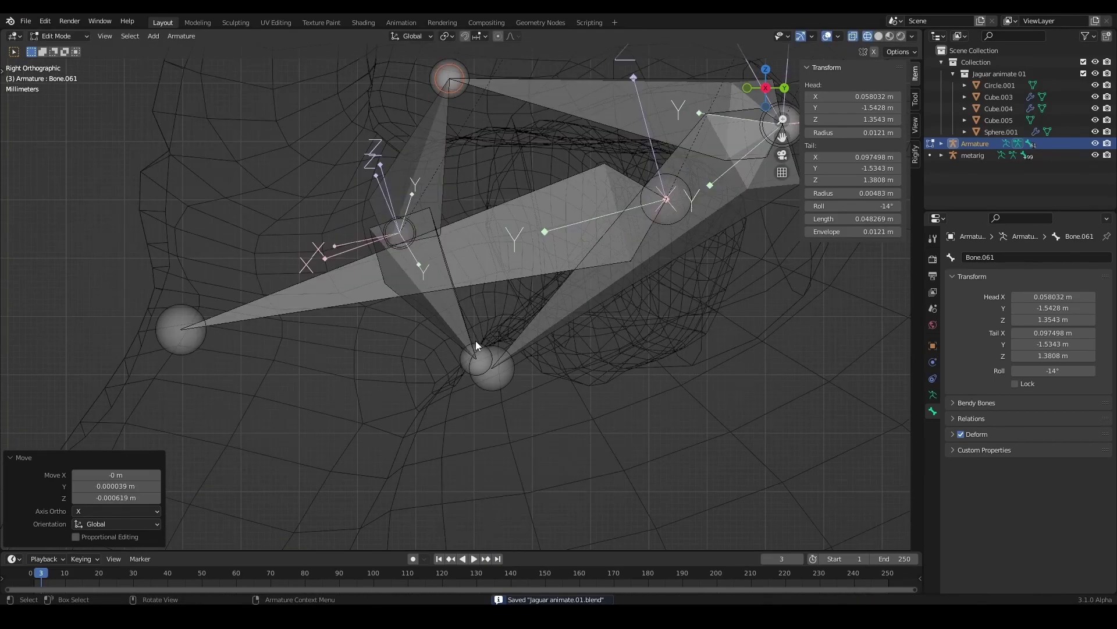
{"action": "left_click", "coordinate": [487, 358]}
{"action": "scroll", "coordinate": [487, 358], "scroll_direction": "up", "scroll_amount": 5}
{"action": "key", "text": "g"}
{"action": "left_click", "coordinate": [526, 242]}
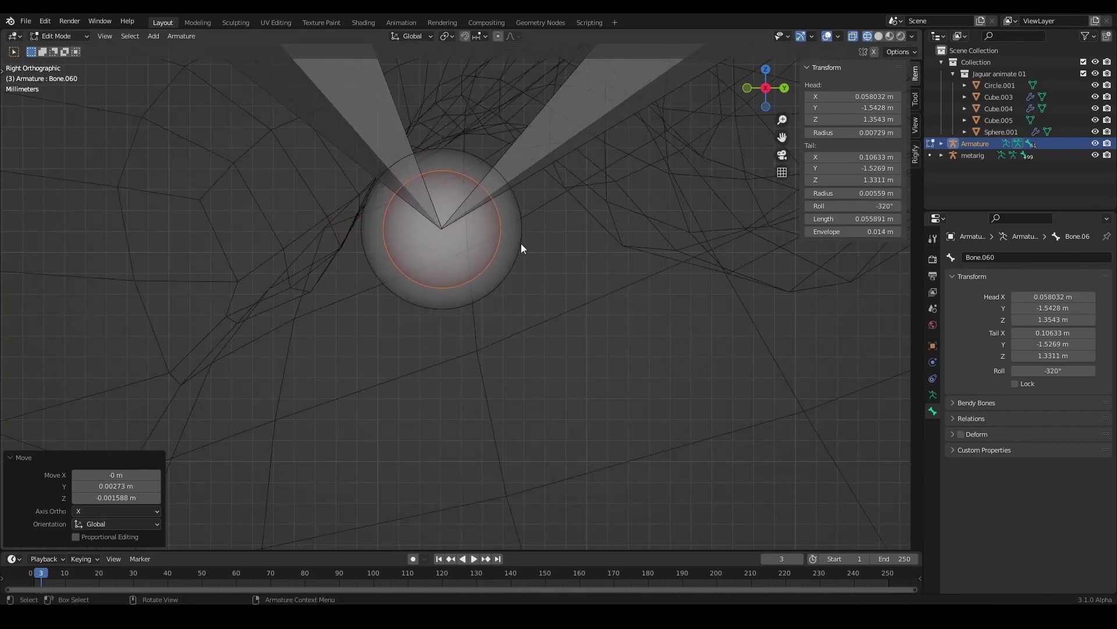
- Slide the Bone.060 tail along X in front view to fit the eyelid
{"action": "key", "text": "KP_1"}
{"action": "scroll", "coordinate": [568, 241], "scroll_direction": "down", "scroll_amount": 4}
{"action": "scroll", "coordinate": [638, 253], "scroll_direction": "up", "scroll_amount": 5}
{"action": "scroll", "coordinate": [638, 254], "scroll_direction": "up", "scroll_amount": 3}
{"action": "key", "text": "g"}
{"action": "key", "text": "x"}
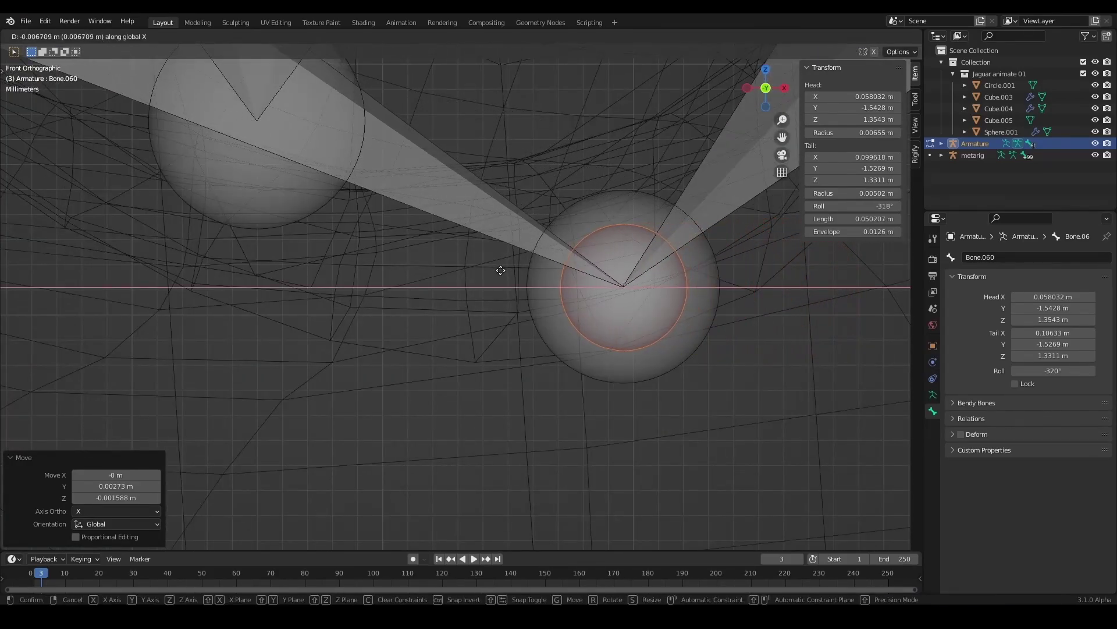
{"action": "left_click", "coordinate": [501, 268]}
- Slide the Bone.061 tail along X to fit the eyelid and save
{"action": "scroll", "coordinate": [499, 339], "scroll_direction": "down", "scroll_amount": 3}
{"action": "left_click", "coordinate": [498, 339]}
{"action": "scroll", "coordinate": [529, 257], "scroll_direction": "up", "scroll_amount": 3}
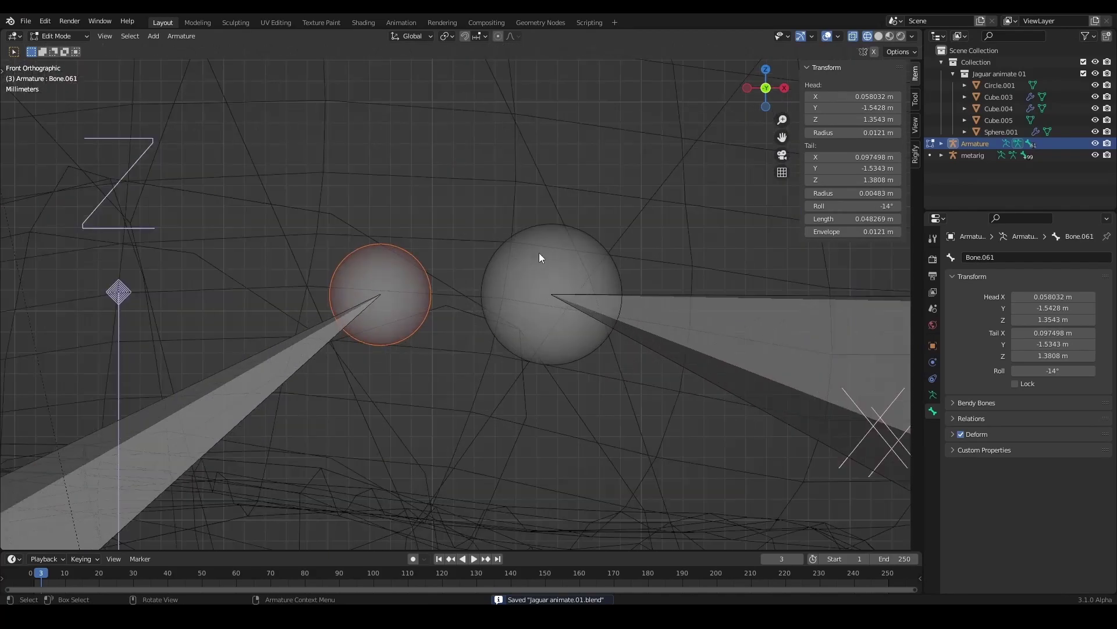
{"action": "key", "text": "g"}
{"action": "key", "text": "x"}
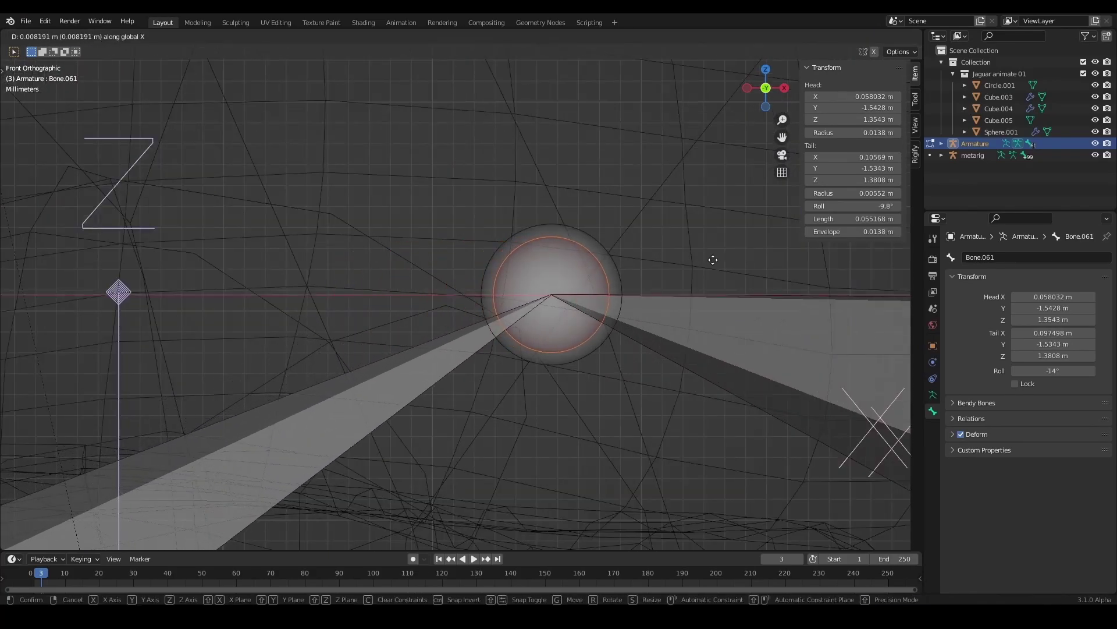
{"action": "left_click", "coordinate": [713, 260]}
{"action": "key", "text": "ctrl+s"}
- Select Bone.060 and move the eye ring's top joint left in front view
{"action": "middle_click_drag", "start_coordinate": [544, 324], "coordinate": [582, 349]}
{"action": "left_click", "coordinate": [541, 373]}
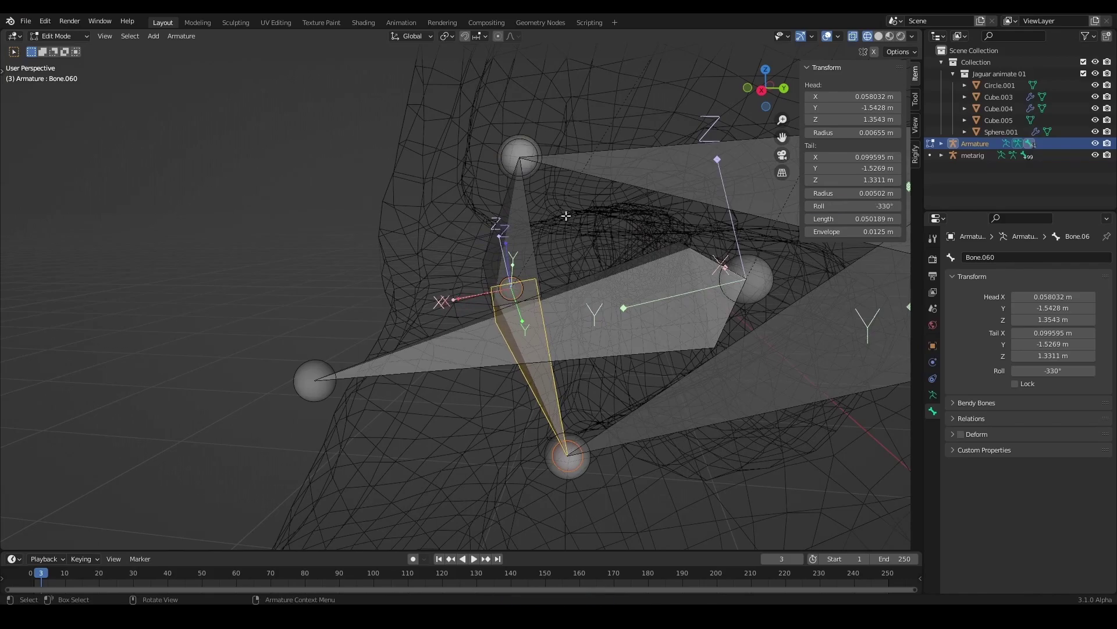
{"action": "key", "text": "ctrl+s"}
{"action": "scroll", "coordinate": [548, 217], "scroll_direction": "down", "scroll_amount": 3}
{"action": "key", "text": "KP_1"}
{"action": "scroll", "coordinate": [556, 204], "scroll_direction": "up", "scroll_amount": 3}
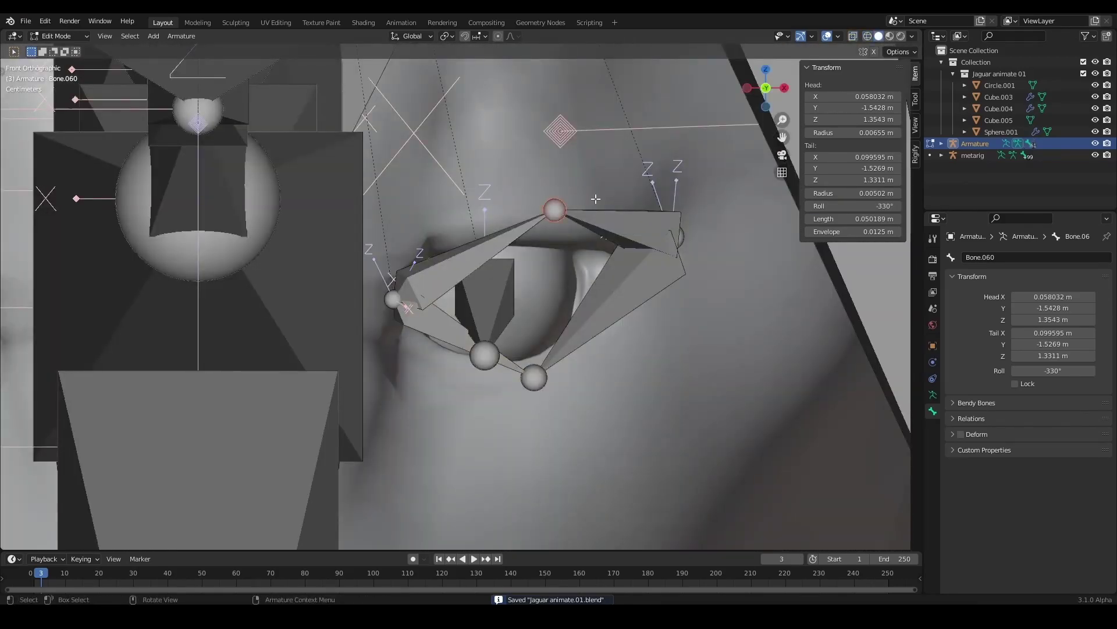
{"action": "key", "text": "g"}
{"action": "left_click", "coordinate": [558, 208]}
- Move the bottom eye-ring joint down-left and extend a small corner bone from Bone.061
{"action": "left_click", "coordinate": [535, 377]}
{"action": "key", "text": "g"}
{"action": "left_click", "coordinate": [589, 377]}
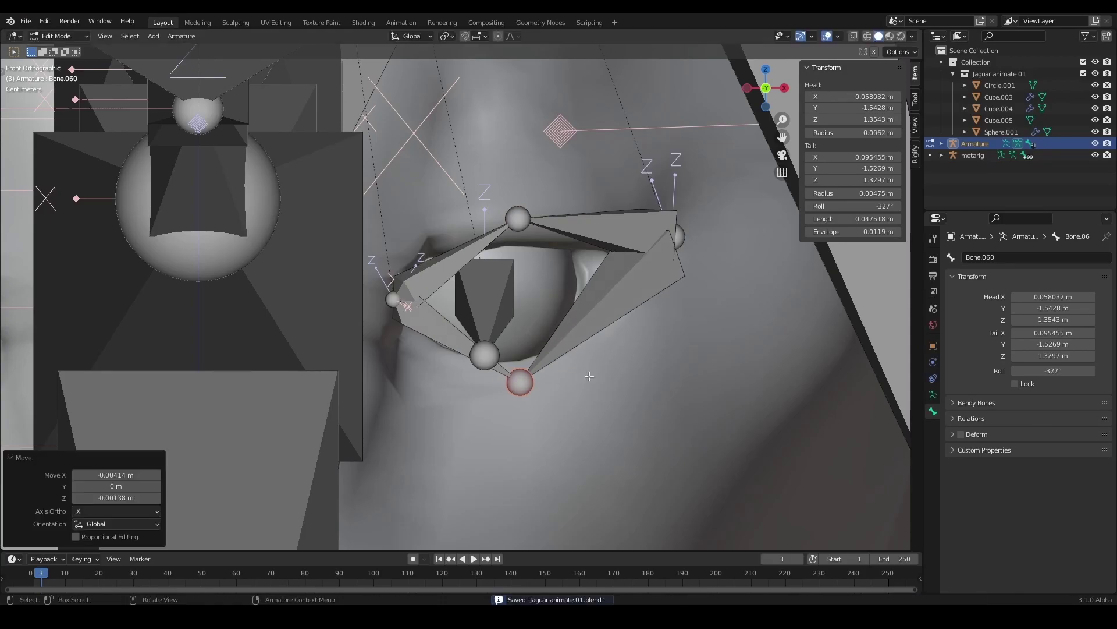
{"action": "key", "text": "KP_3"}
{"action": "key", "text": "alt+z"}
{"action": "left_click", "coordinate": [535, 391]}
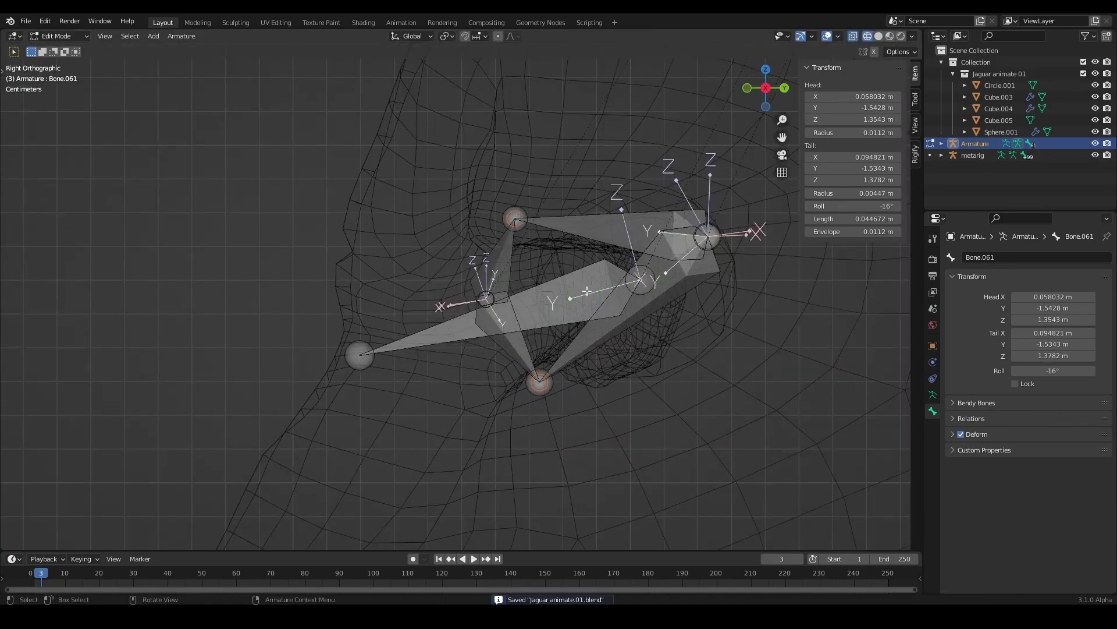
{"action": "left_click", "coordinate": [488, 296]}
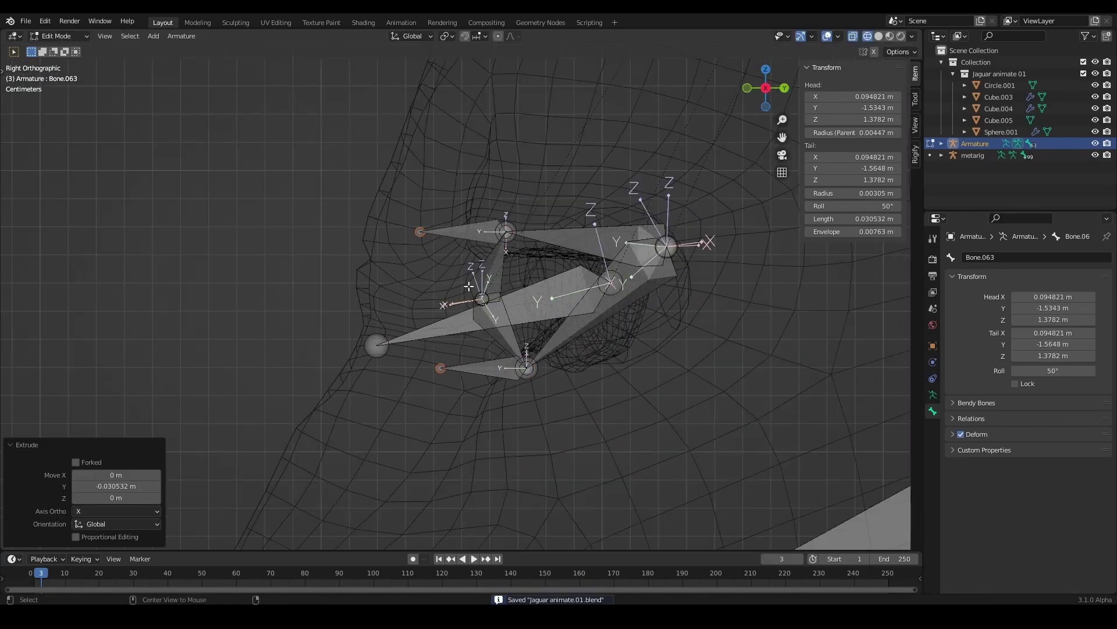
{"action": "middle_click_drag", "start_coordinate": [488, 296], "coordinate": [437, 309]}
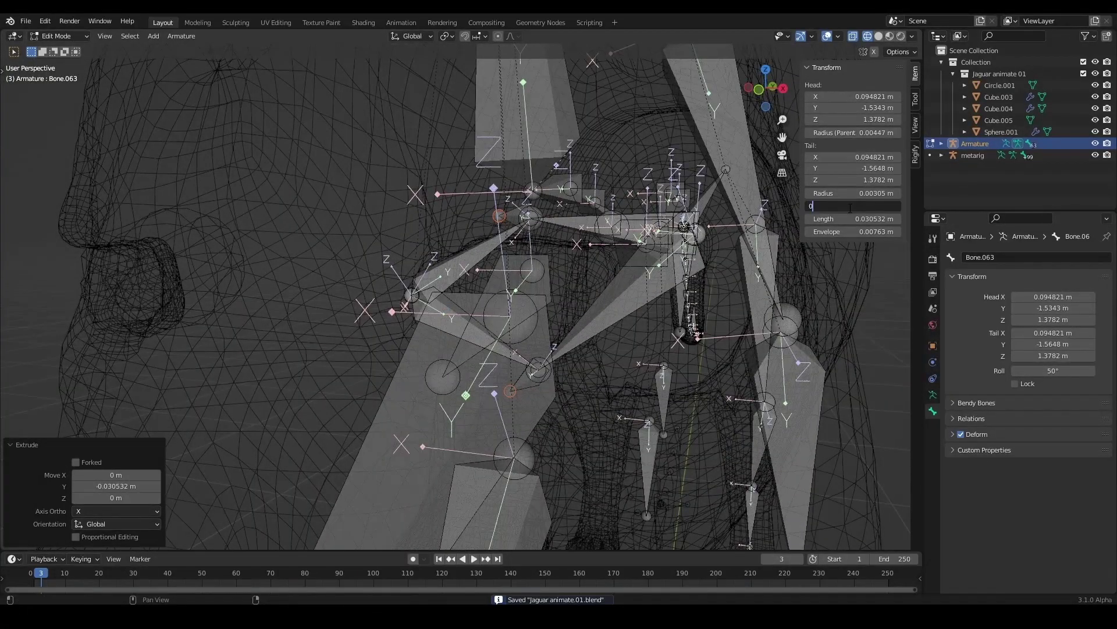
- Undo the last change, save, and select the ear bone Bone.063
{"action": "middle_click_drag", "start_coordinate": [611, 258], "coordinate": [857, 194]}
{"action": "key", "text": "ctrl+z"}
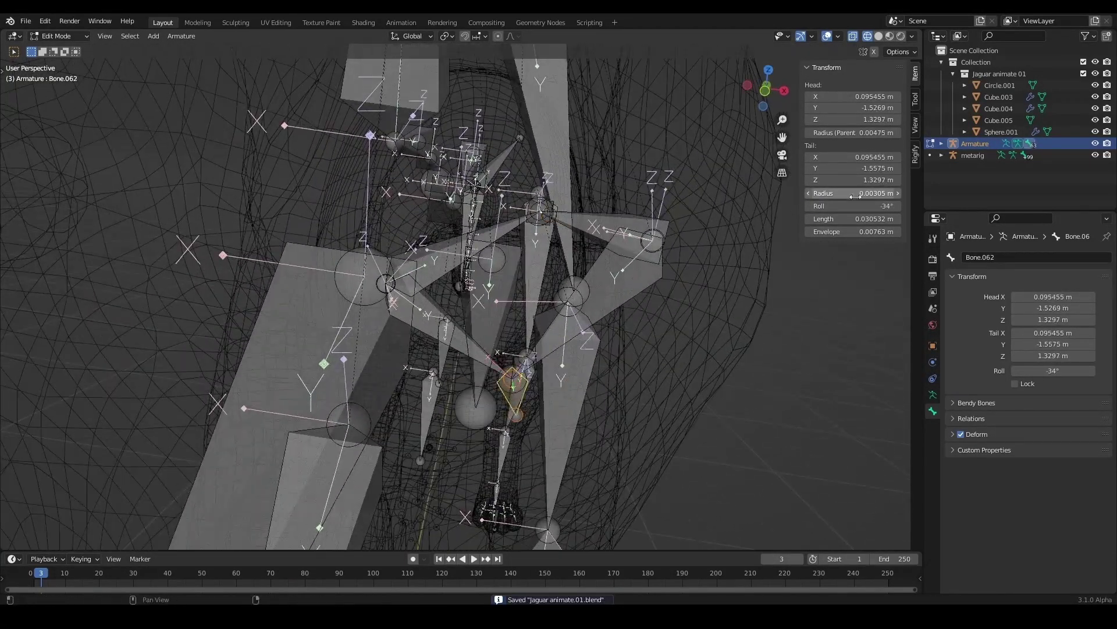
{"action": "key", "text": "ctrl+s"}
{"action": "scroll", "coordinate": [512, 291], "scroll_direction": "up", "scroll_amount": 4}
{"action": "middle_click_drag", "start_coordinate": [512, 291], "coordinate": [462, 192]}
{"action": "left_click", "coordinate": [463, 192]}
- Subdivide the ear bone into two segments and reposition the new joint in side view
{"action": "mouse_move", "coordinate": [640, 291]}
{"action": "middle_mouse_down"}
{"action": "mouse_move", "coordinate": [553, 231]}
{"action": "mouse_move", "coordinate": [477, 244]}
{"action": "middle_mouse_up"}
{"action": "right_click", "coordinate": [553, 232]}
{"action": "left_click", "coordinate": [553, 232]}
{"action": "key", "text": "KP_3"}
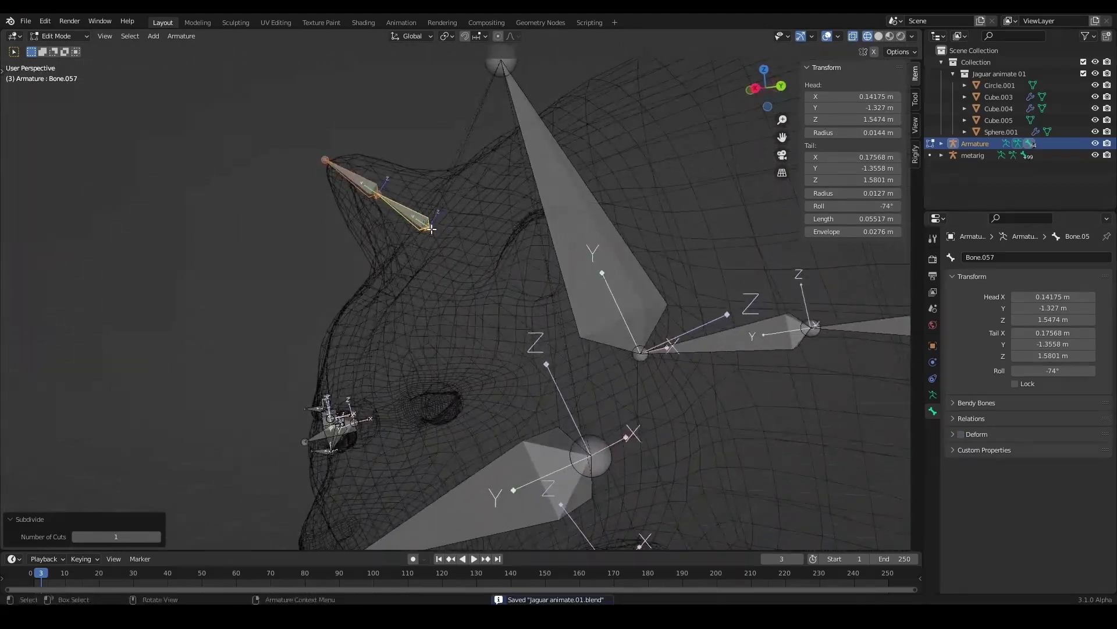
{"action": "key", "text": "g"}
{"action": "left_click", "coordinate": [442, 235]}
{"action": "key", "text": "ctrl+s"}
{"action": "mouse_move", "coordinate": [442, 235]}
{"action": "middle_mouse_down"}
{"action": "mouse_move", "coordinate": [392, 209]}
{"action": "mouse_move", "coordinate": [346, 270]}
{"action": "middle_mouse_up"}
{"action": "key", "text": "KP_3"}
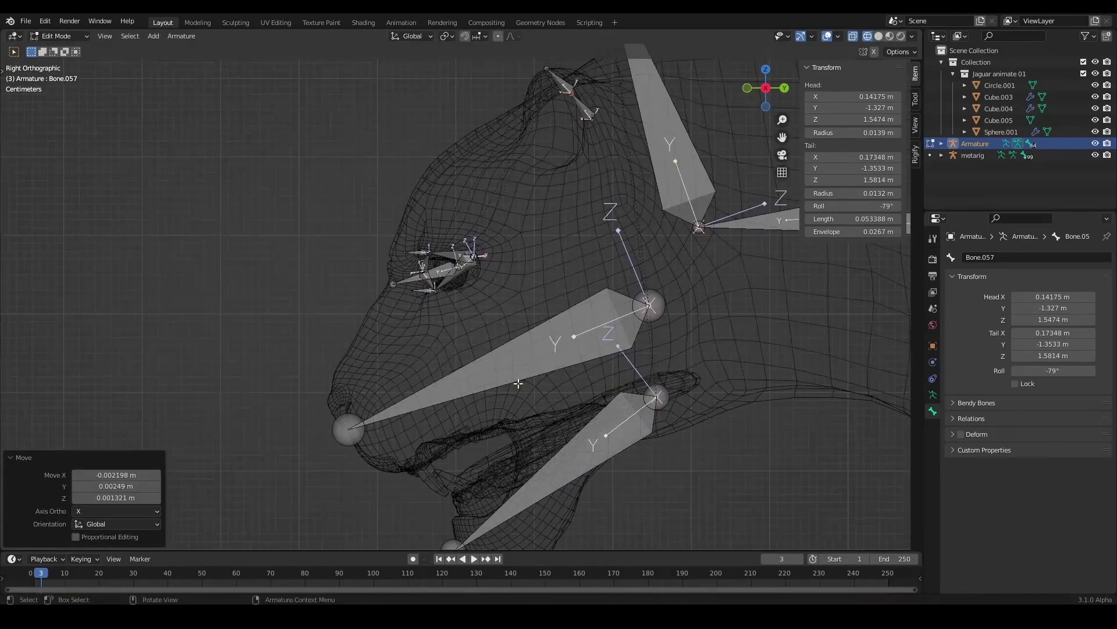
- Duplicate the jaw bone and pull its tail down toward the nose tip
{"action": "left_click", "coordinate": [573, 332]}
{"action": "key", "text": "shift+d"}
{"action": "left_click", "coordinate": [332, 319]}
{"action": "scroll", "coordinate": [94, 419], "scroll_direction": "up", "scroll_amount": 1}
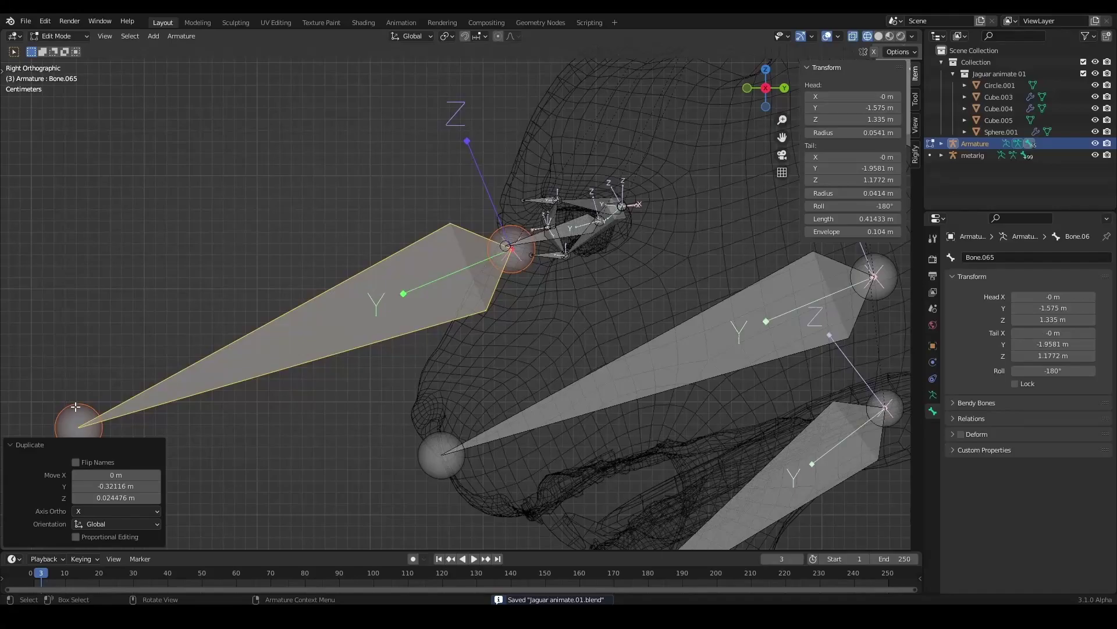
{"action": "scroll", "coordinate": [94, 419], "scroll_direction": "up", "scroll_amount": 1}
{"action": "left_click", "coordinate": [98, 445]}
{"action": "key", "text": "g"}
{"action": "left_click", "coordinate": [407, 400]}
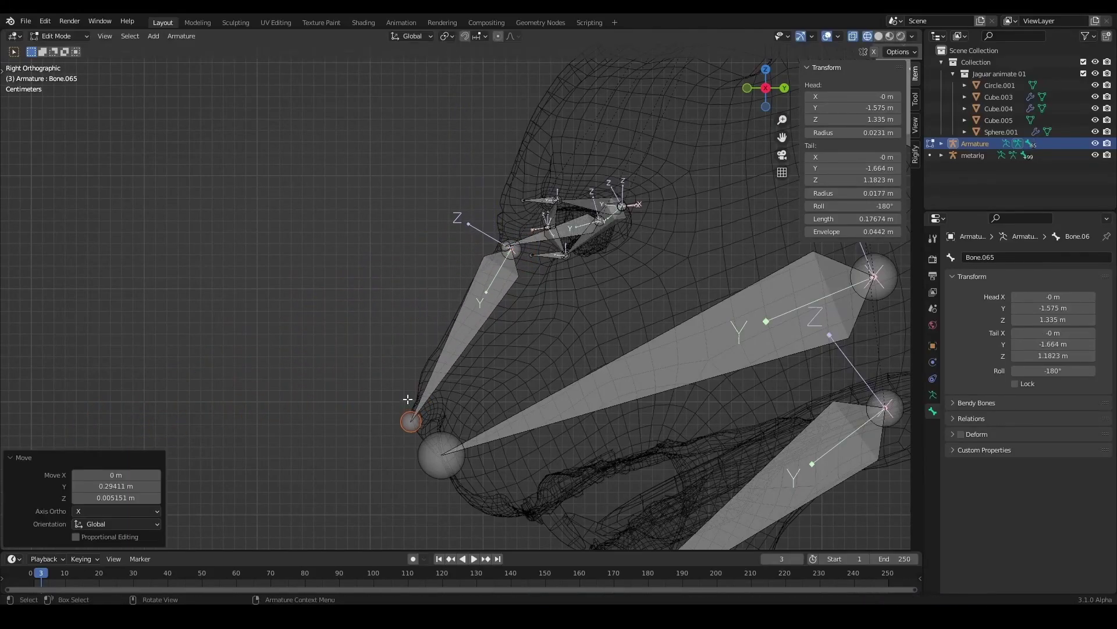
- Nudge the bone head into place, then subdivide the nose bone and reposition its middle joint along the snout
{"action": "scroll", "coordinate": [524, 233], "scroll_direction": "up", "scroll_amount": 3}
{"action": "left_click_drag", "start_coordinate": [565, 209], "coordinate": [572, 217]}
{"action": "scroll", "coordinate": [547, 269], "scroll_direction": "down", "scroll_amount": 5}
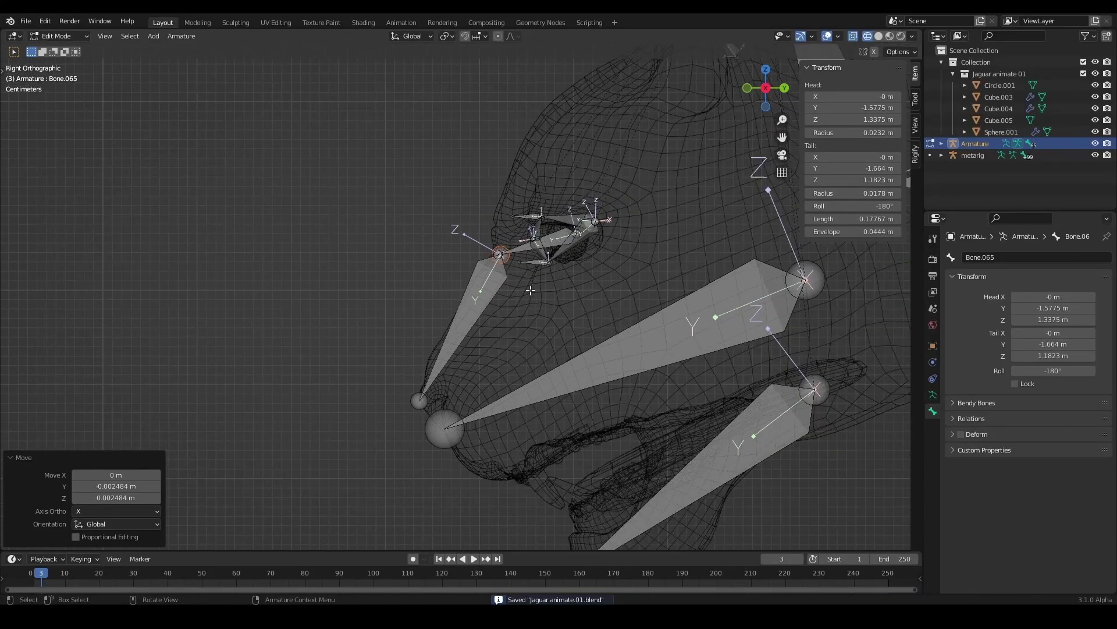
{"action": "scroll", "coordinate": [527, 294], "scroll_direction": "up", "scroll_amount": 1}
{"action": "scroll", "coordinate": [527, 294], "scroll_direction": "up", "scroll_amount": 1}
{"action": "right_click", "coordinate": [464, 341]}
{"action": "left_click", "coordinate": [465, 341]}
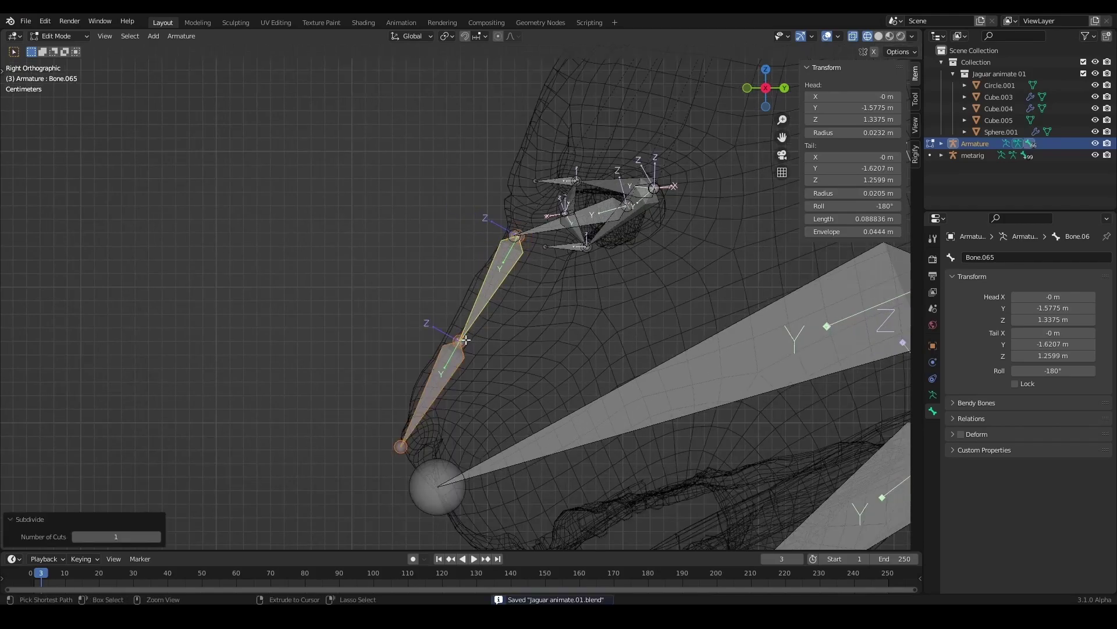
{"action": "key", "text": "g"}
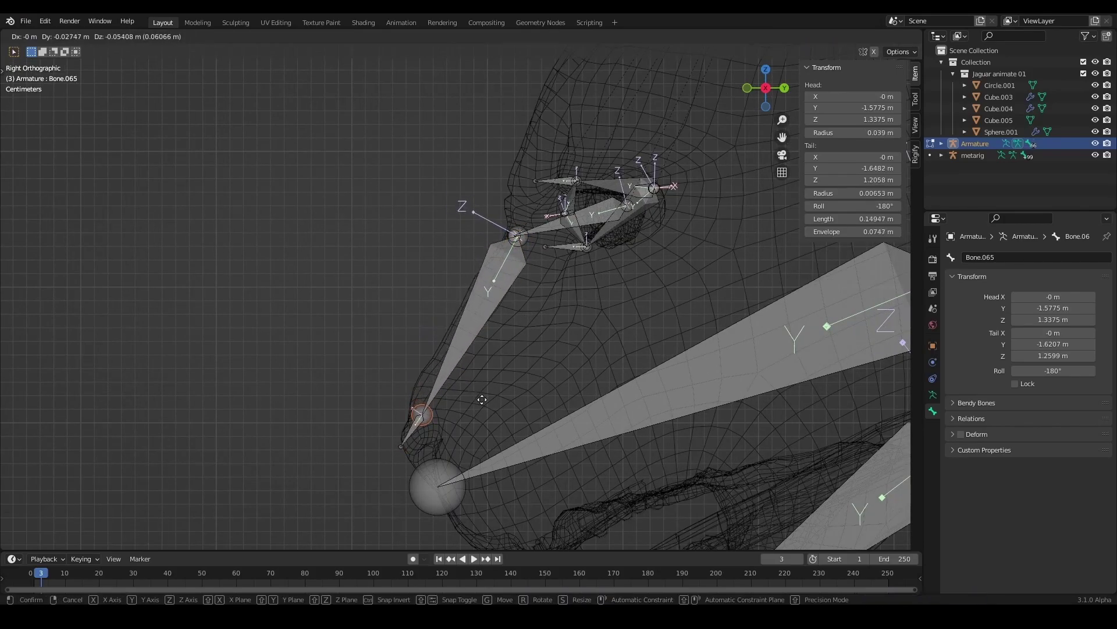
{"action": "left_click", "coordinate": [483, 400]}
- Duplicate the head bone and place the copy as a new cheek bone
{"action": "key", "text": "ctrl+s"}
{"action": "scroll", "coordinate": [482, 401], "scroll_direction": "down", "scroll_amount": 1}
{"action": "middle_click_drag", "start_coordinate": [483, 400], "coordinate": [373, 547], "text": "shift"}
{"action": "key", "text": "shift+d"}
{"action": "left_click", "coordinate": [519, 230]}
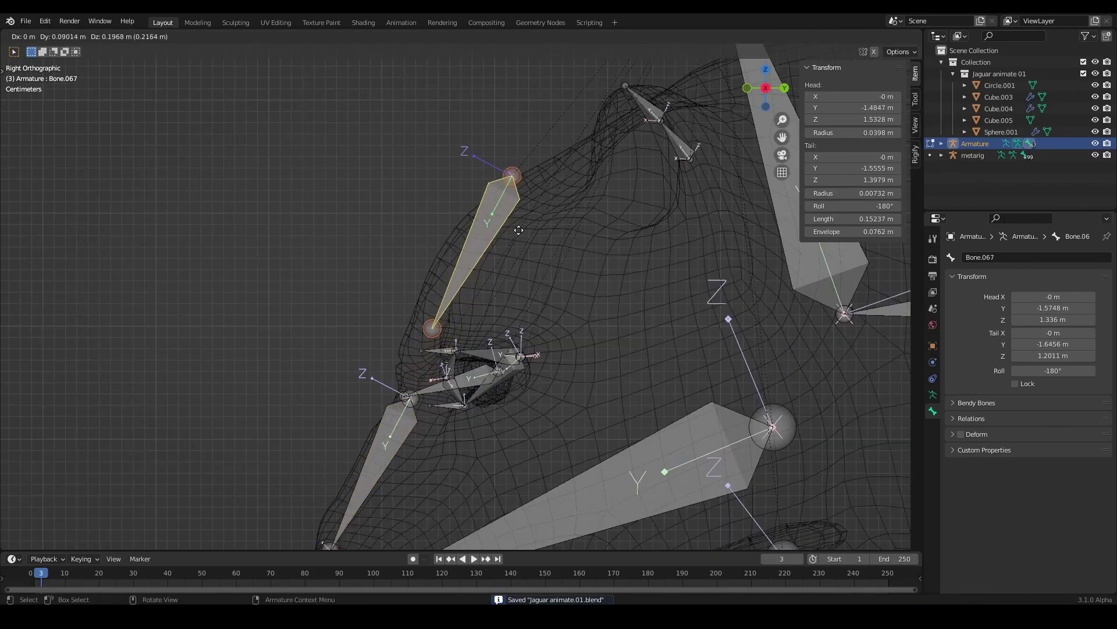
{"action": "key", "text": "ctrl+s"}
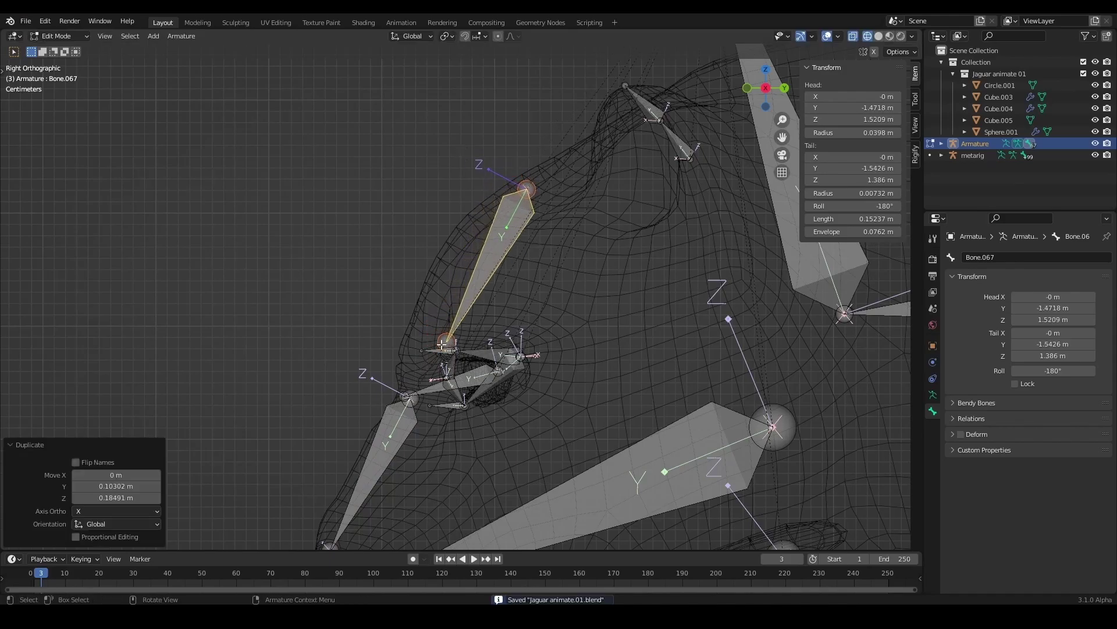
{"action": "key", "text": "g"}
{"action": "left_click", "coordinate": [407, 328]}
- Set the new bone's joint at the cheek and reposition its head, checking from the front view
{"action": "scroll", "coordinate": [407, 327], "scroll_direction": "down", "scroll_amount": 2}
{"action": "middle_click_drag", "start_coordinate": [407, 328], "coordinate": [280, 326], "text": "shift"}
{"action": "key", "text": "shift+d"}
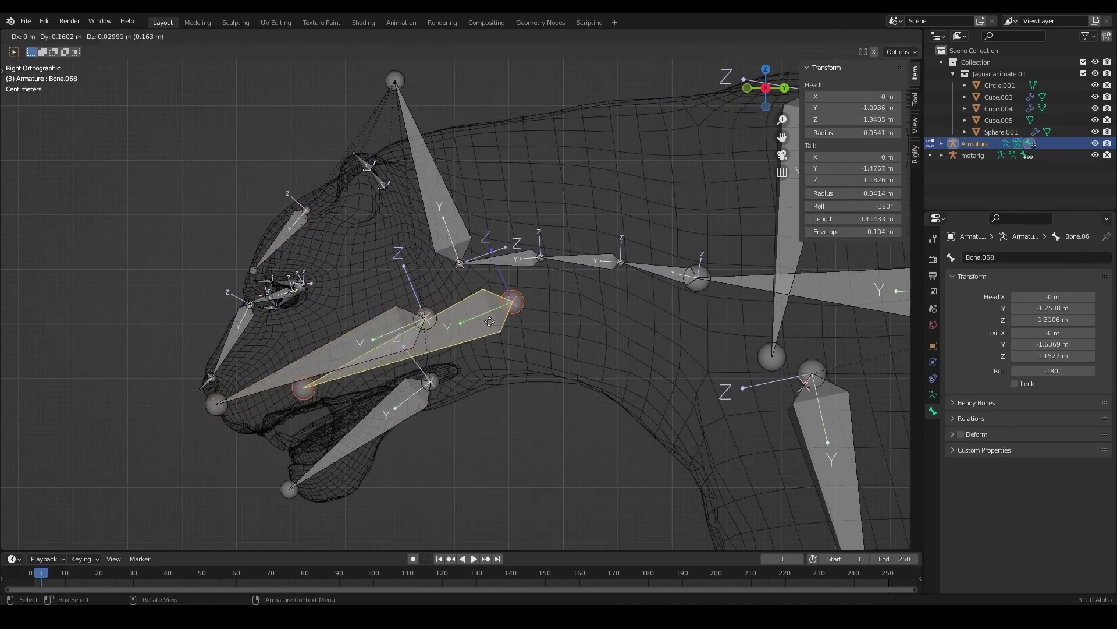
{"action": "left_click", "coordinate": [565, 314]}
{"action": "key", "text": "g"}
{"action": "left_click", "coordinate": [430, 318]}
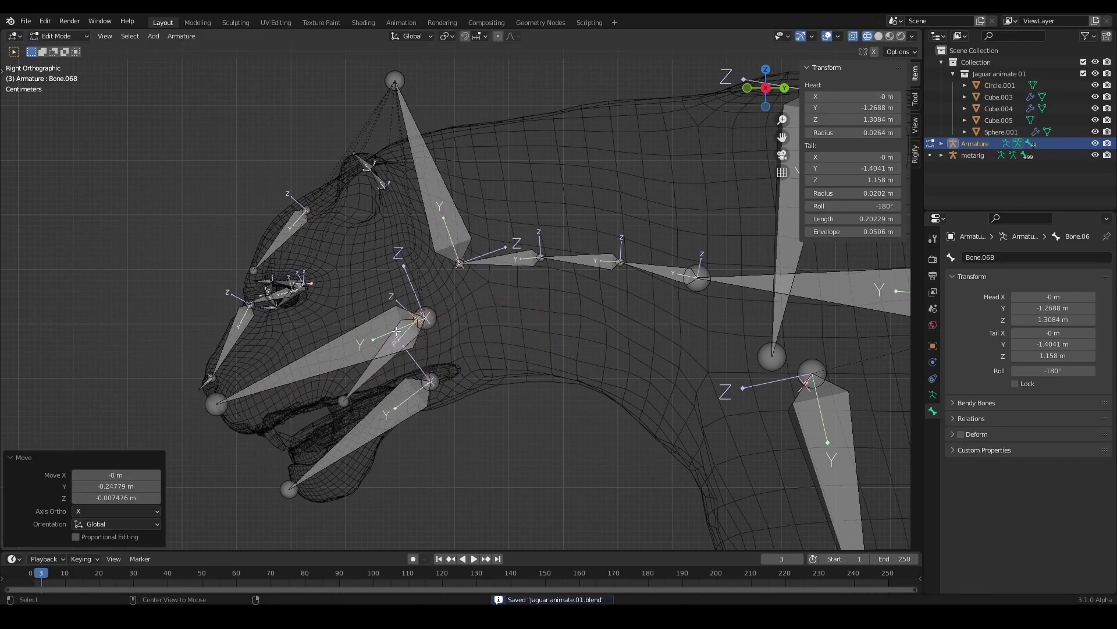
{"action": "middle_click_drag", "start_coordinate": [429, 319], "coordinate": [397, 354], "text": "alt"}
{"action": "scroll", "coordinate": [397, 354], "scroll_direction": "up", "scroll_amount": 1}
{"action": "key", "text": "KP_1"}
- Slide cheek bone Bone.068 sideways along X, off the head's centre line onto the face
{"action": "key", "text": "g"}
{"action": "key", "text": "x"}
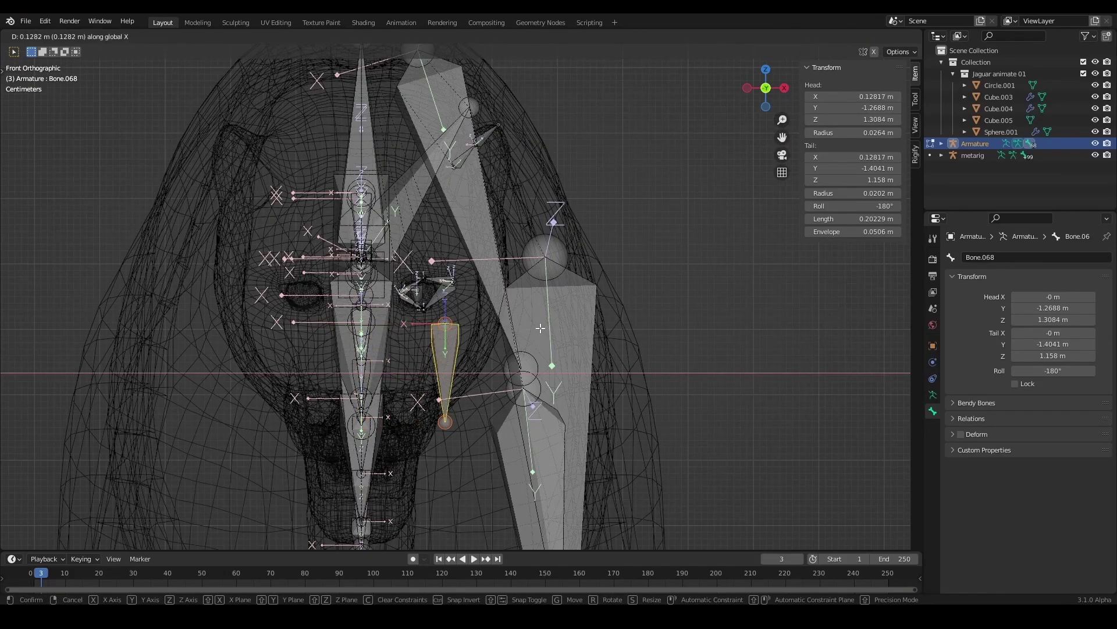
{"action": "key", "text": "shift+z"}
{"action": "left_click", "coordinate": [465, 358]}
{"action": "middle_click_drag", "start_coordinate": [466, 358], "coordinate": [466, 358]}
{"action": "middle_click_drag", "start_coordinate": [476, 395], "coordinate": [549, 414]}
{"action": "key", "text": "g"}
{"action": "key", "text": "x"}
{"action": "left_click", "coordinate": [489, 401]}
{"action": "key", "text": "g"}
{"action": "key", "text": "x"}
{"action": "left_click", "coordinate": [550, 414]}
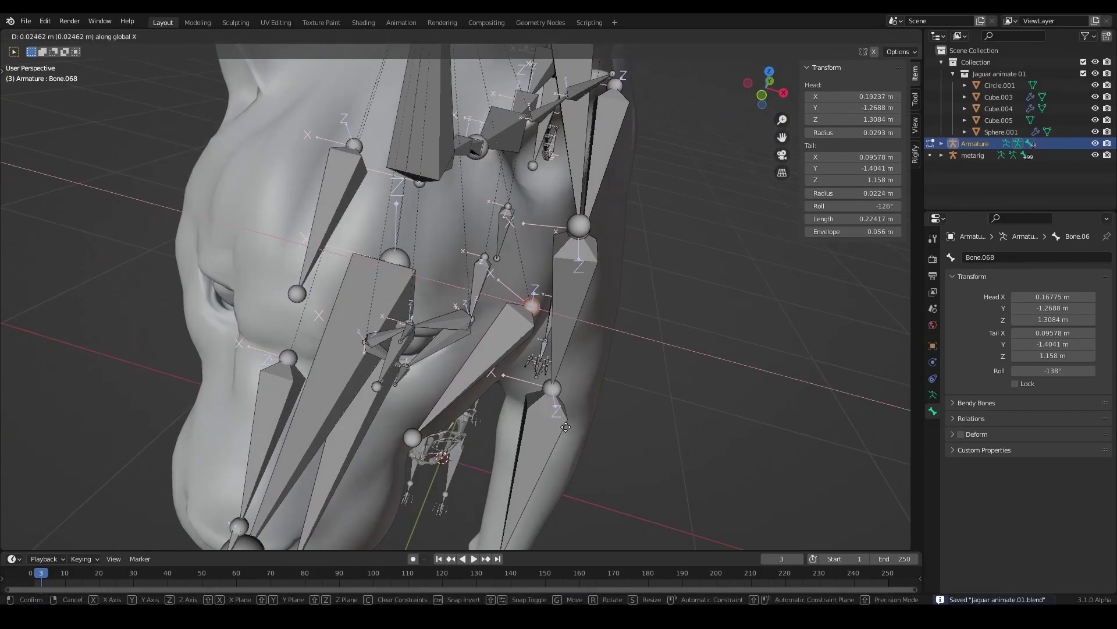
- Check the placement in wireframe and select the lower jaw bone in side view
{"action": "key", "text": "shift+z"}
{"action": "right_click", "coordinate": [449, 329]}
{"action": "scroll", "coordinate": [516, 392], "scroll_direction": "up", "scroll_amount": 5}
{"action": "left_click", "coordinate": [517, 392]}
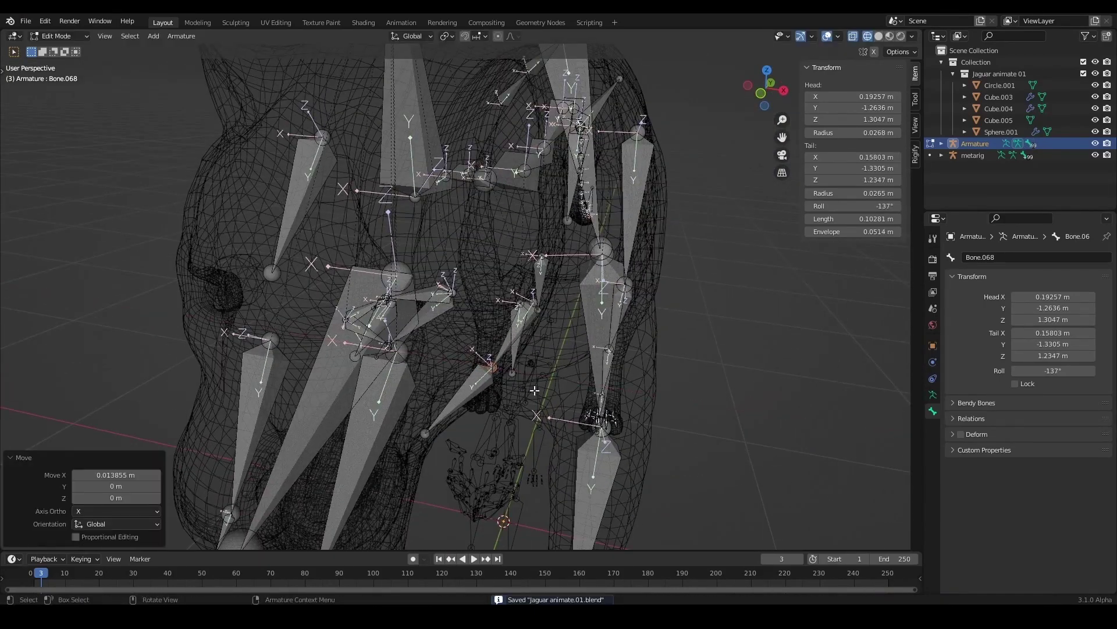
{"action": "key", "text": "KP_3"}
{"action": "scroll", "coordinate": [468, 349], "scroll_direction": "up", "scroll_amount": 3}
- Raise the lower jaw bone into place and lower its joint toward the mouth
{"action": "key", "text": "g"}
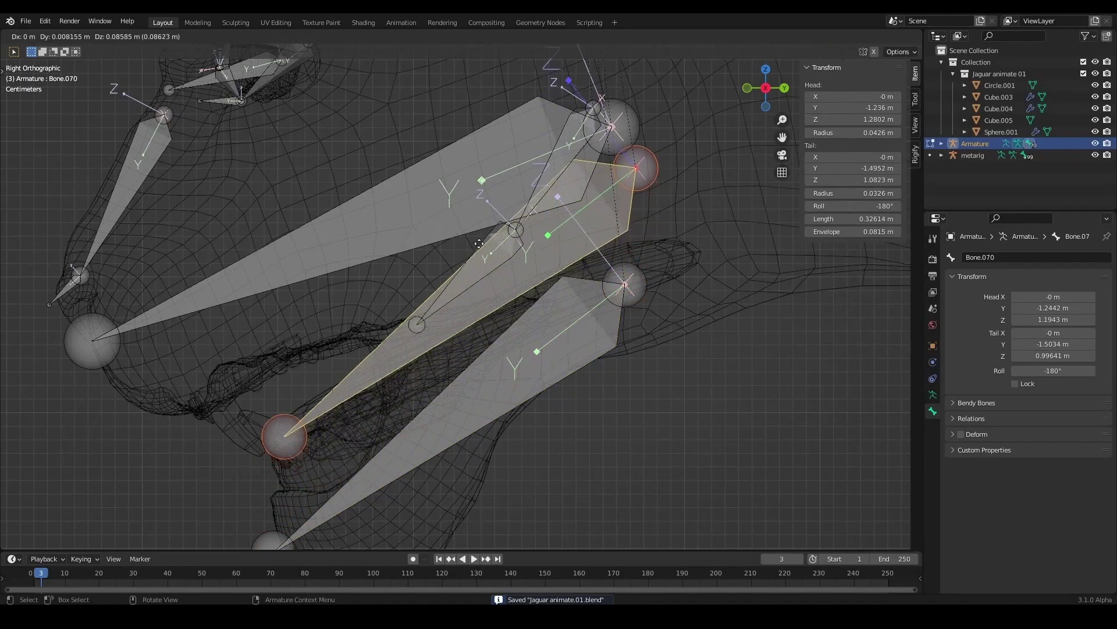
{"action": "left_click", "coordinate": [473, 234]}
{"action": "left_click", "coordinate": [634, 166]}
{"action": "key", "text": "g"}
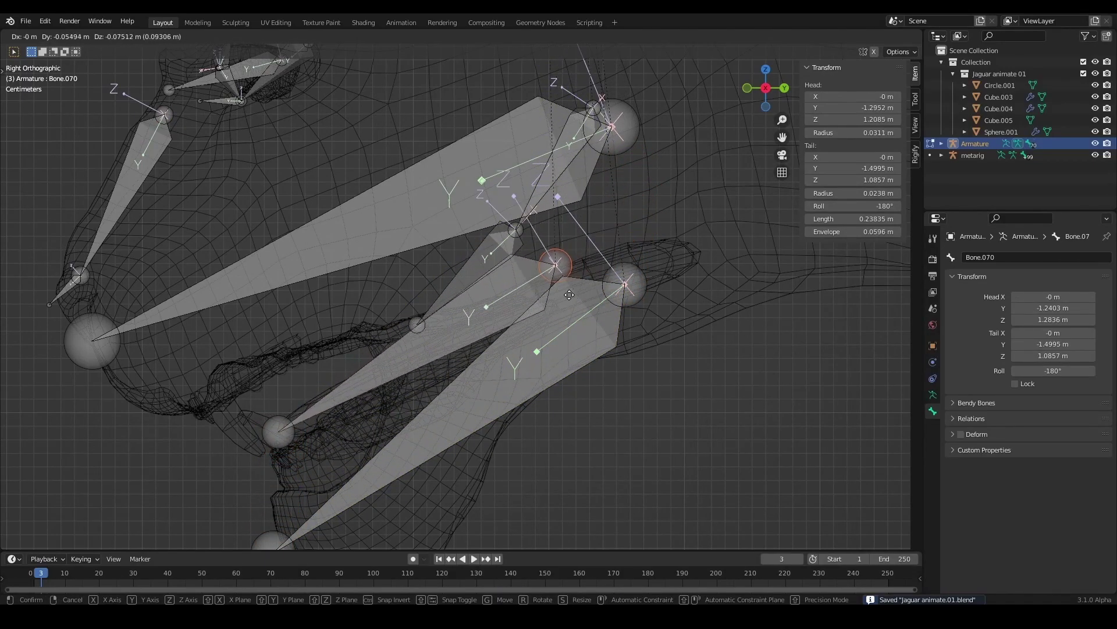
{"action": "left_click", "coordinate": [491, 309]}
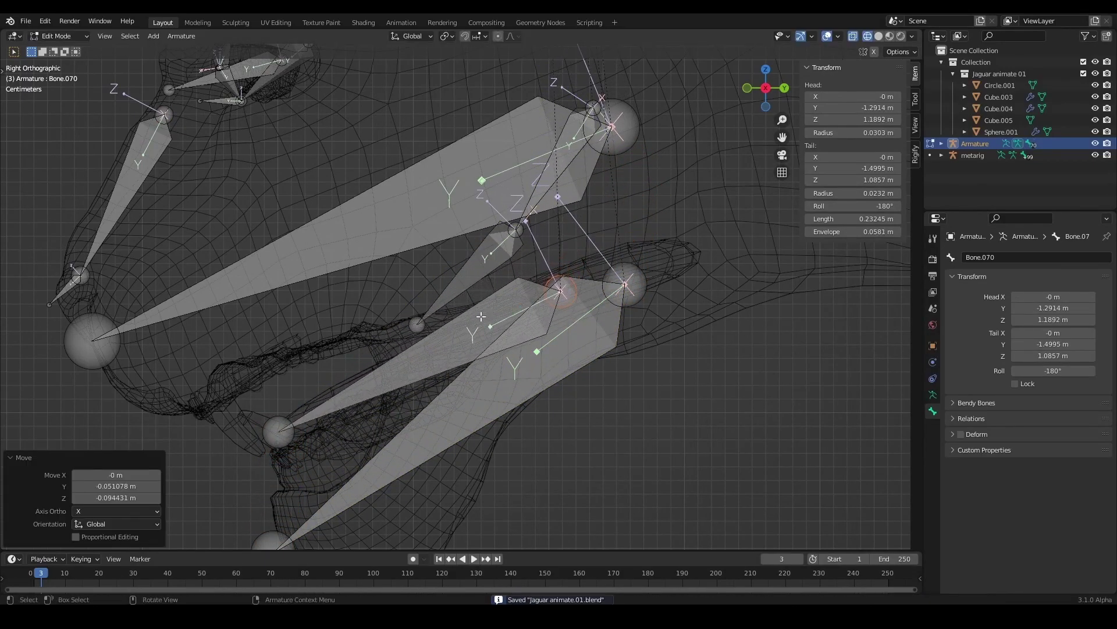
- Subdivide the jaw bone into two and place the new middle joint along the jaw
{"action": "right_click", "coordinate": [435, 334]}
{"action": "left_click", "coordinate": [435, 333]}
{"action": "left_click", "coordinate": [157, 537]}
{"action": "left_click", "coordinate": [370, 387]}
{"action": "key", "text": "g"}
{"action": "left_click", "coordinate": [463, 339]}
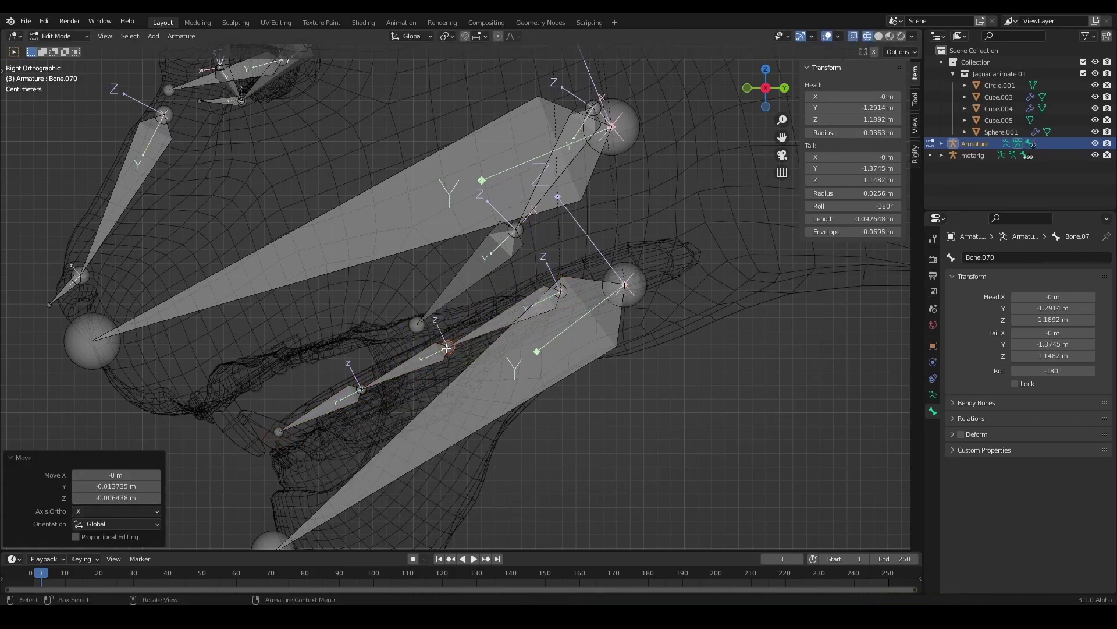
{"action": "middle_click_drag", "start_coordinate": [407, 349], "coordinate": [328, 358]}
- Duplicate a small lip bone near the mouth and adjust its tail position
{"action": "key", "text": "shift+d"}
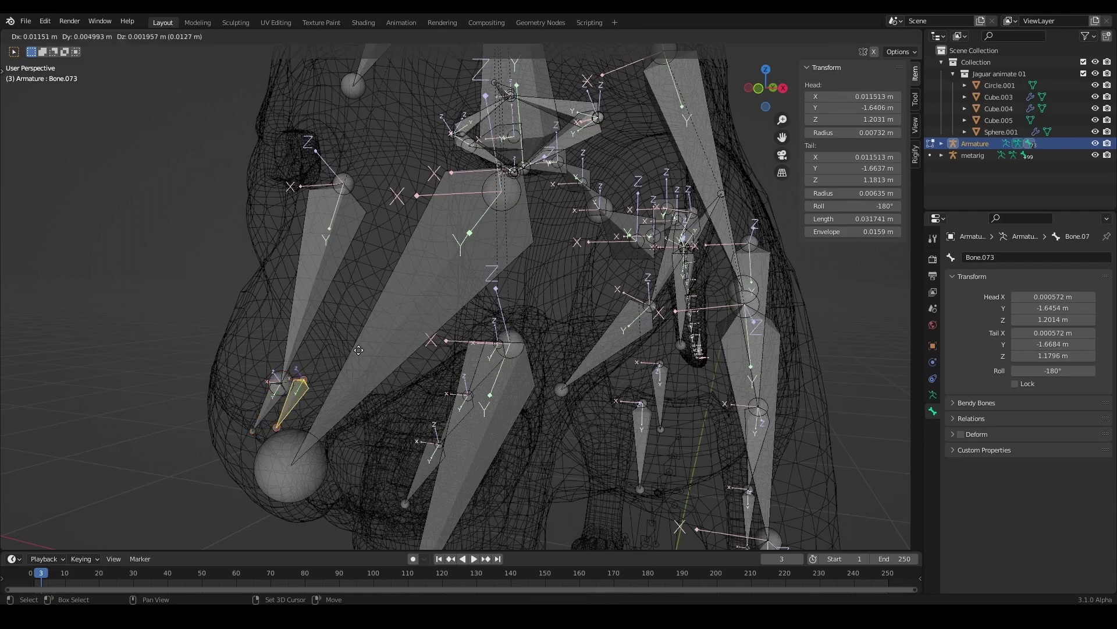
{"action": "left_click", "coordinate": [343, 379]}
{"action": "key", "text": "KP_1"}
{"action": "scroll", "coordinate": [558, 386], "scroll_direction": "up", "scroll_amount": 5}
{"action": "key", "text": "g"}
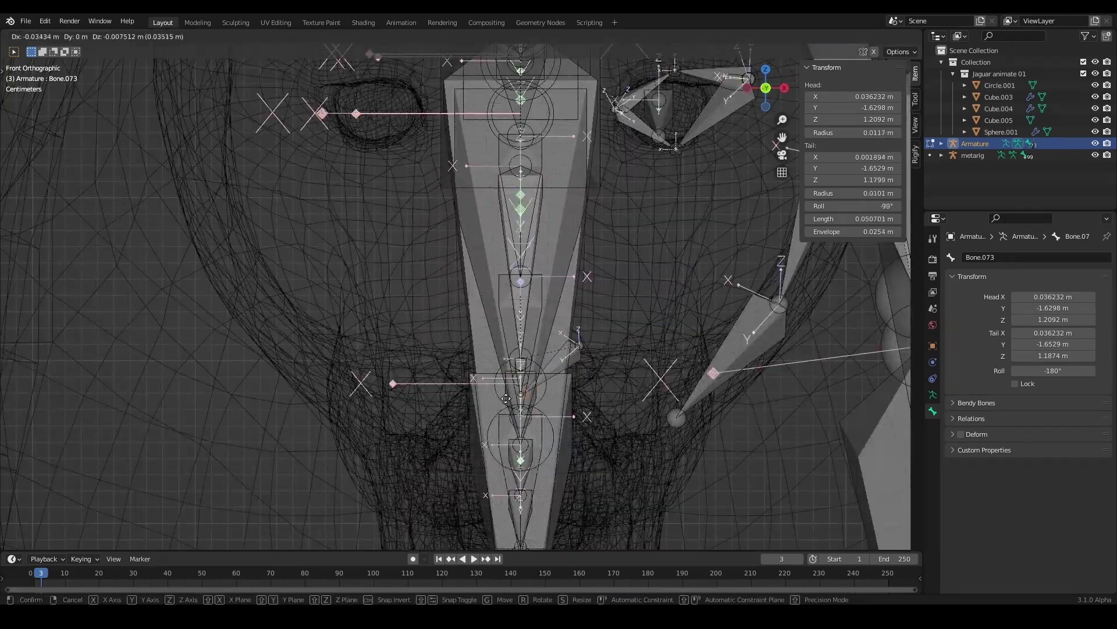
{"action": "left_click", "coordinate": [507, 398]}
{"action": "key", "text": "ctrl+s"}
{"action": "middle_click_drag", "start_coordinate": [506, 398], "coordinate": [401, 321]}
{"action": "key", "text": "g"}
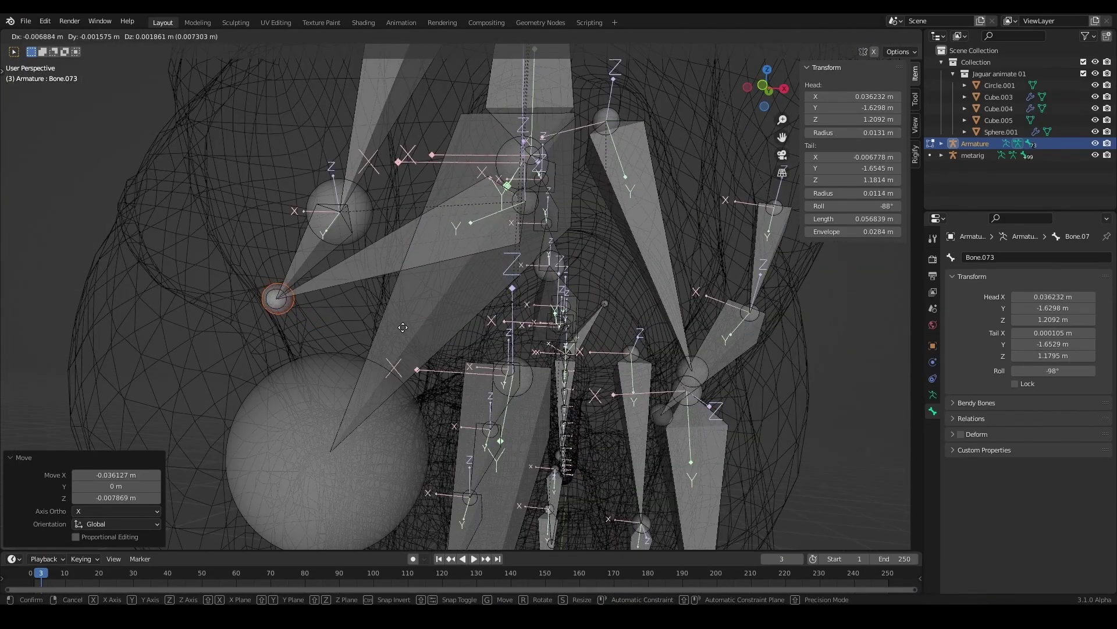
{"action": "left_click", "coordinate": [400, 322]}
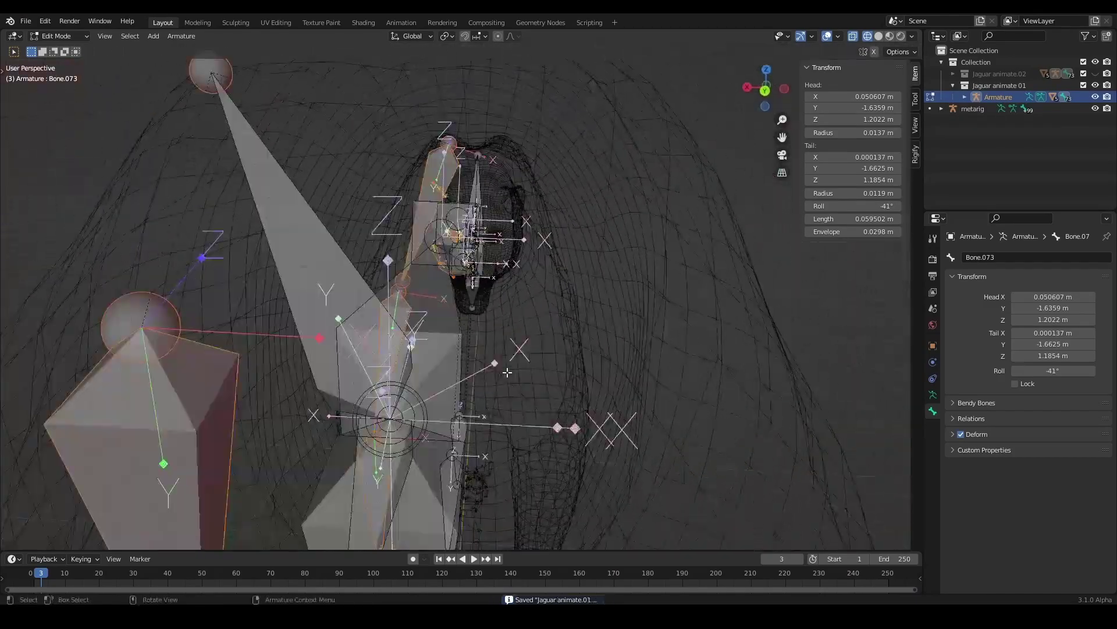
- Zoom out to the whole rig, select the leg bones and view them from the front
{"action": "scroll", "coordinate": [508, 372], "scroll_direction": "down", "scroll_amount": 5}
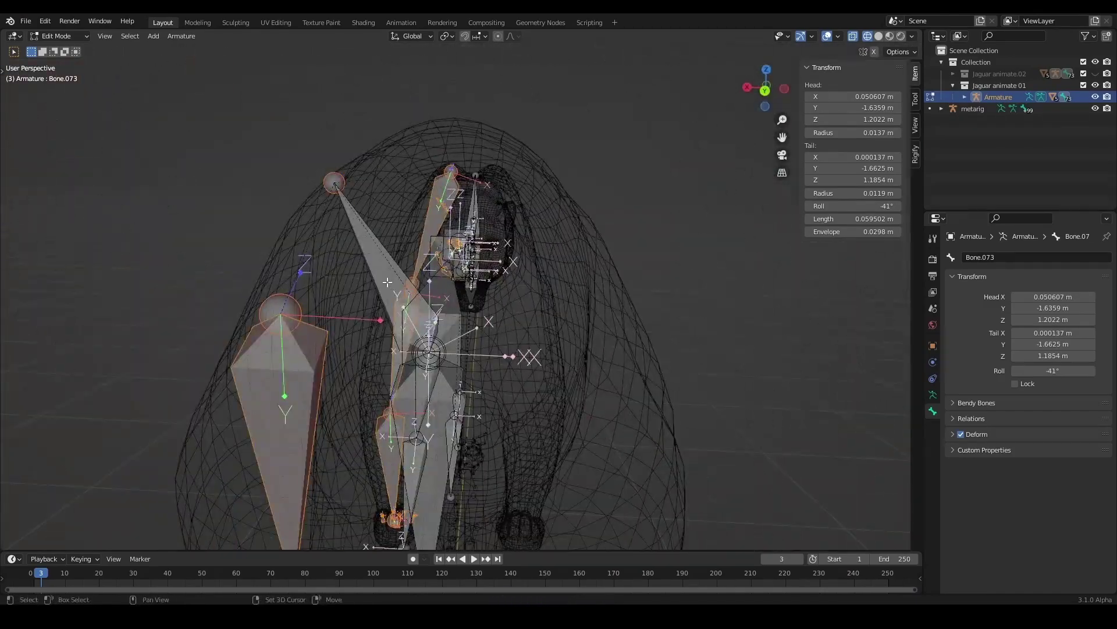
{"action": "middle_click_drag", "start_coordinate": [507, 372], "coordinate": [475, 351]}
{"action": "left_click", "coordinate": [476, 351]}
{"action": "key", "text": "KP_1"}
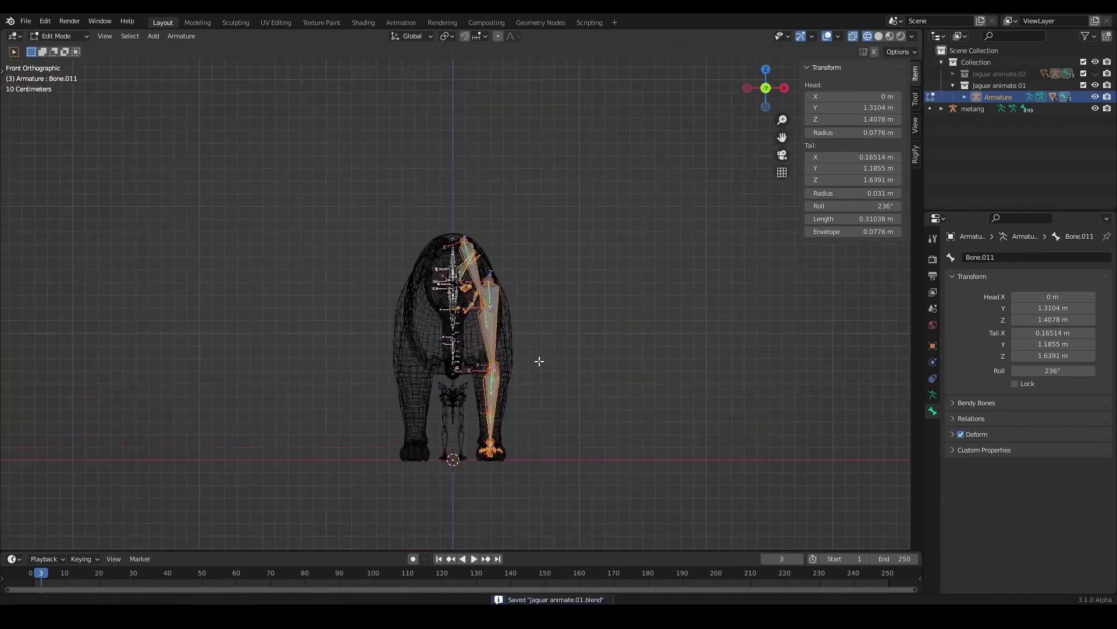
- Auto-name the selected leg bones with left-side suffixes
{"action": "scroll", "coordinate": [512, 355], "scroll_direction": "up", "scroll_amount": 4}
{"action": "scroll", "coordinate": [512, 355], "scroll_direction": "up", "scroll_amount": 2}
{"action": "left_click", "coordinate": [181, 36]}
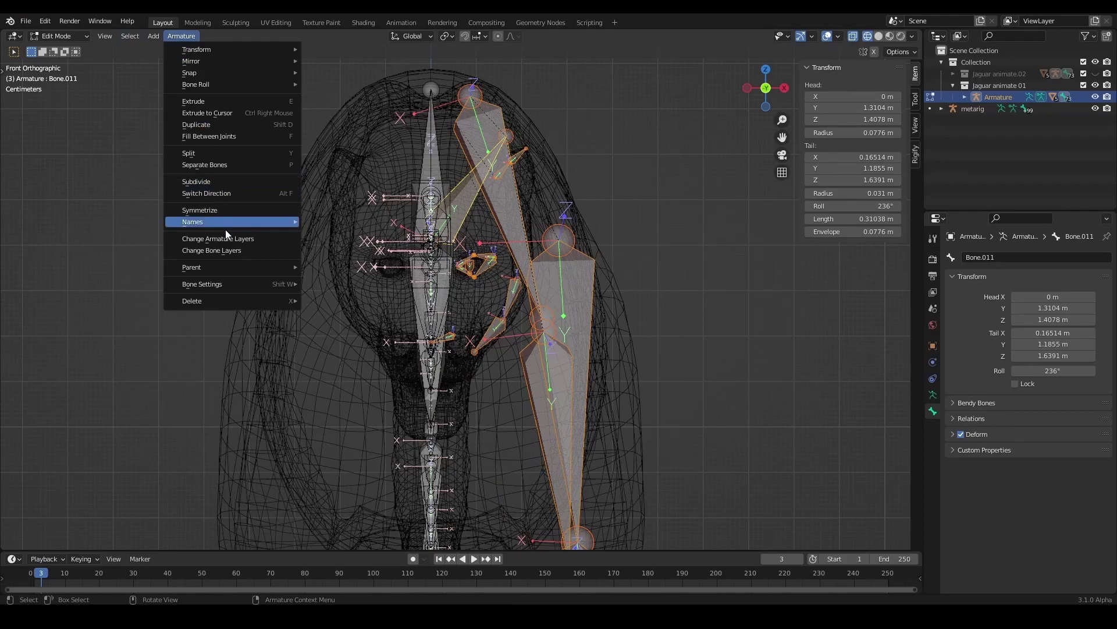
{"action": "mouse_move", "coordinate": [232, 222]}
{"action": "left_click", "coordinate": [366, 220]}
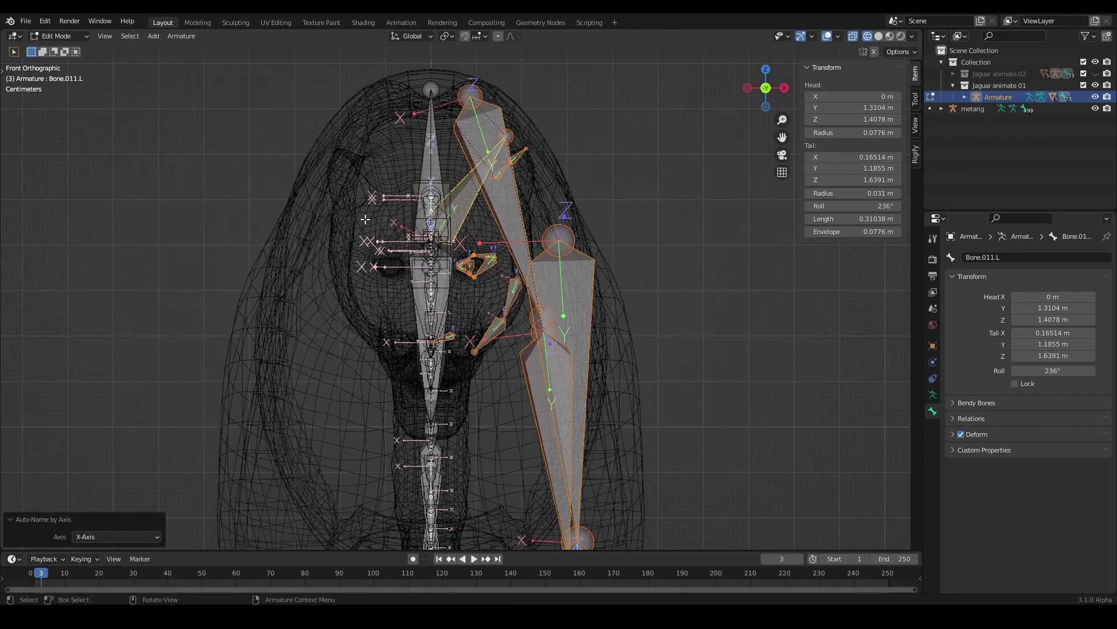
- Symmetrize the bones to the right side, then box-select the jaguar mesh and armature in Object Mode
{"action": "left_click", "coordinate": [181, 36]}
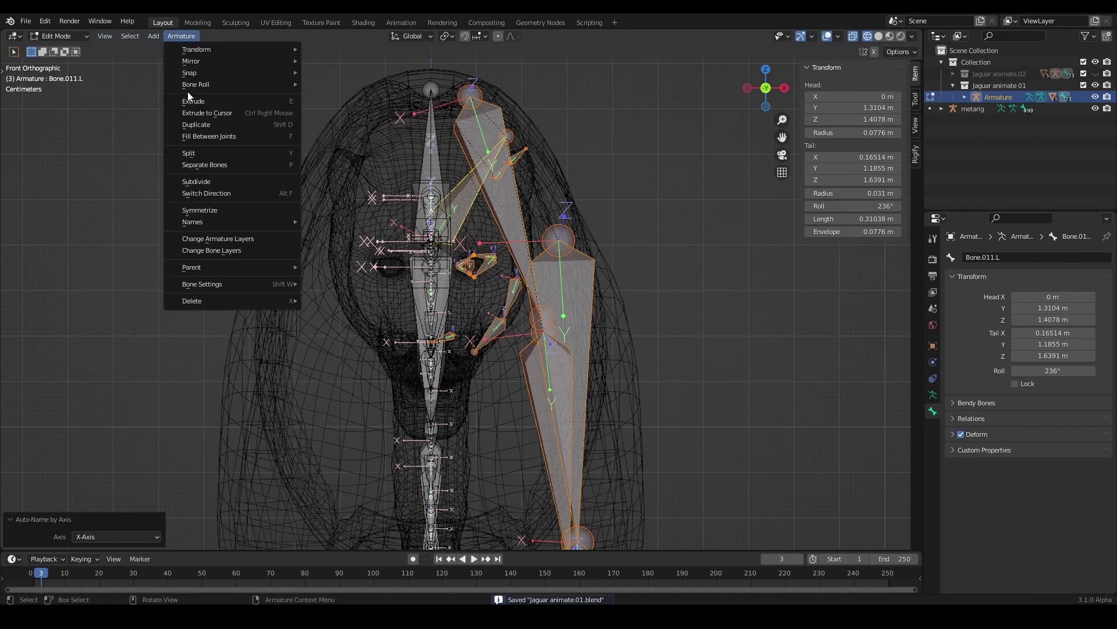
{"action": "left_click", "coordinate": [215, 206]}
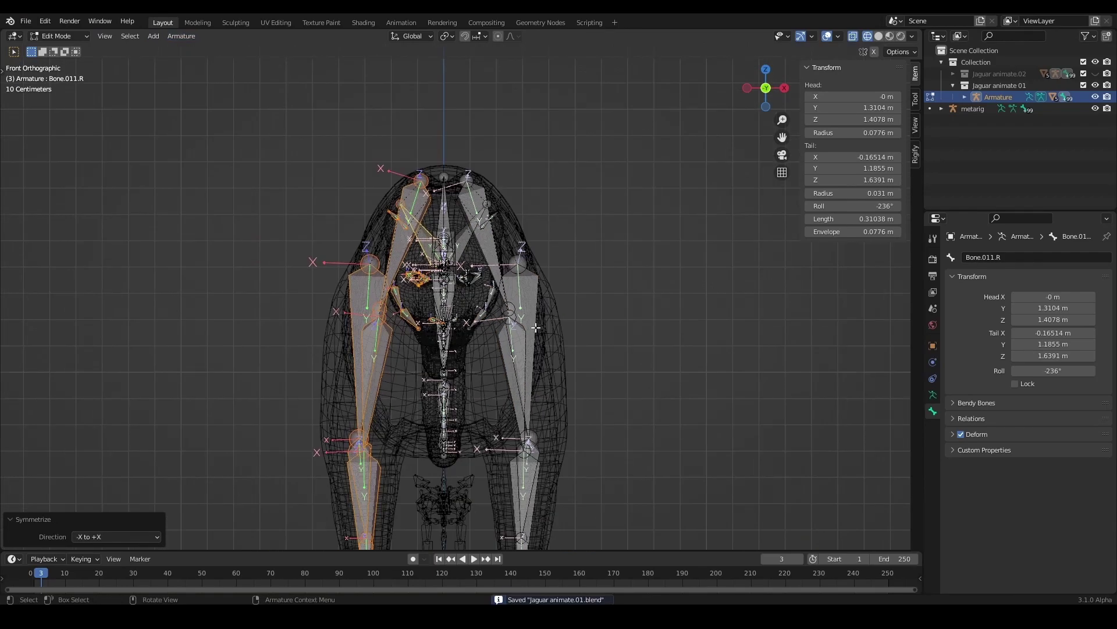
{"action": "key", "text": "ctrl+Tab"}
{"action": "left_click_drag", "start_coordinate": [157, 162], "coordinate": [413, 405]}
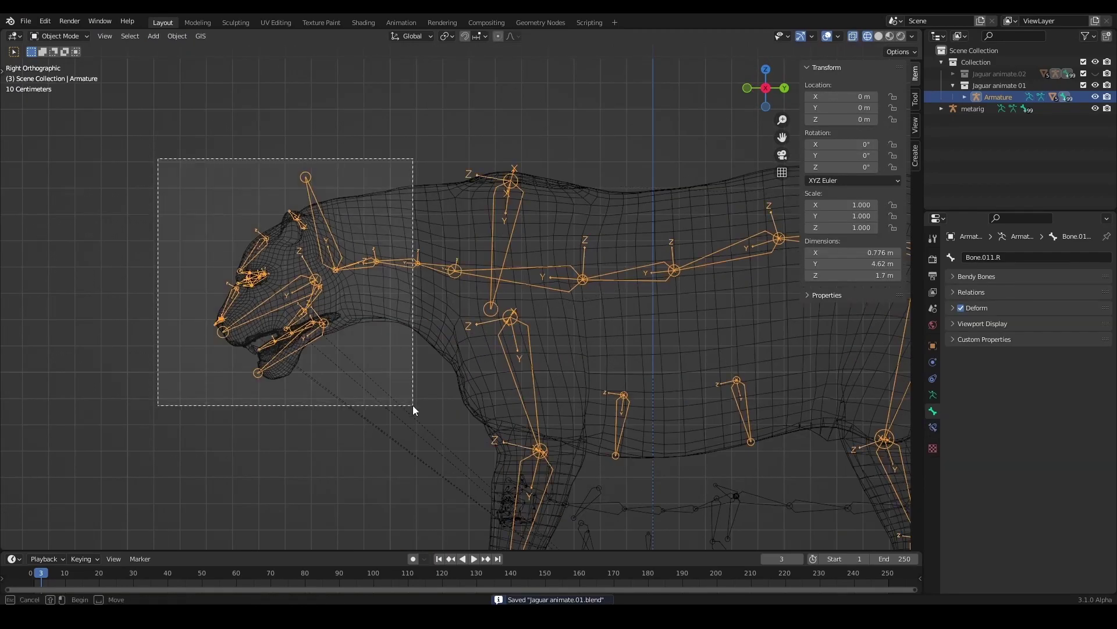
- Parent the jaguar mesh to the armature With Automatic Weights and enter Pose Mode
{"action": "key", "text": "ctrl+p"}
{"action": "left_click", "coordinate": [463, 334]}
{"action": "mouse_move", "coordinate": [452, 330]}
{"action": "middle_mouse_down"}
{"action": "mouse_move", "coordinate": [426, 314]}
{"action": "mouse_move", "coordinate": [444, 299]}
{"action": "mouse_move", "coordinate": [665, 288]}
{"action": "middle_mouse_up"}
{"action": "key", "text": "ctrl+s"}
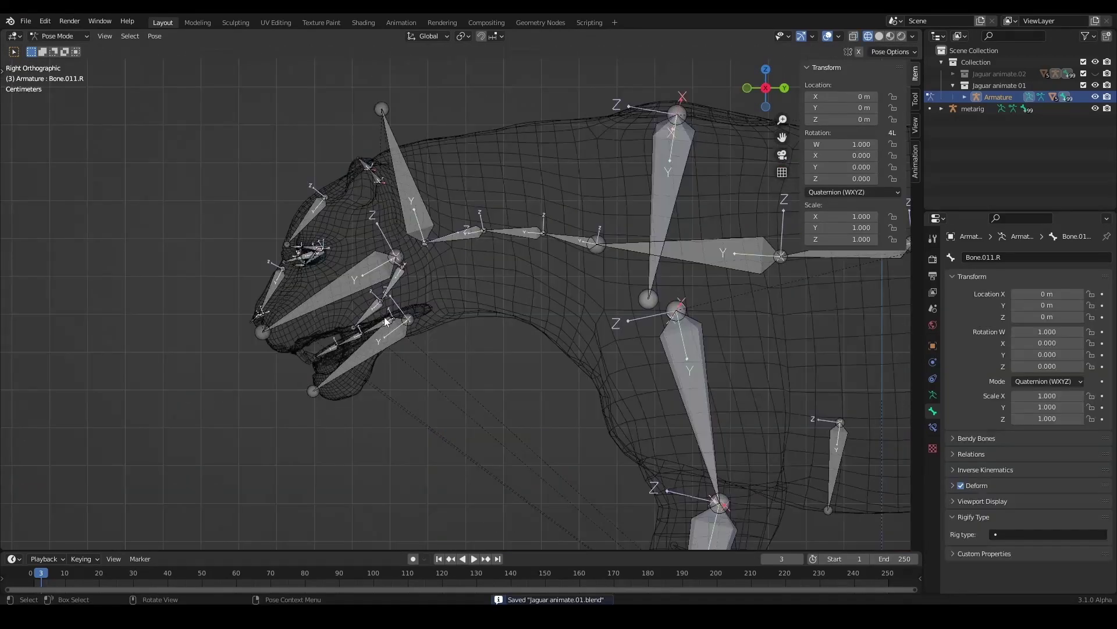
- Test-rotate the snout, lower jaw and upper head bones to check the deformation
{"action": "scroll", "coordinate": [403, 283], "scroll_direction": "up", "scroll_amount": 2}
{"action": "left_click", "coordinate": [271, 293]}
{"action": "key", "text": "r"}
{"action": "left_click", "coordinate": [274, 244]}
{"action": "key", "text": "ctrl+z"}
{"action": "left_click", "coordinate": [270, 368]}
{"action": "key", "text": "r"}
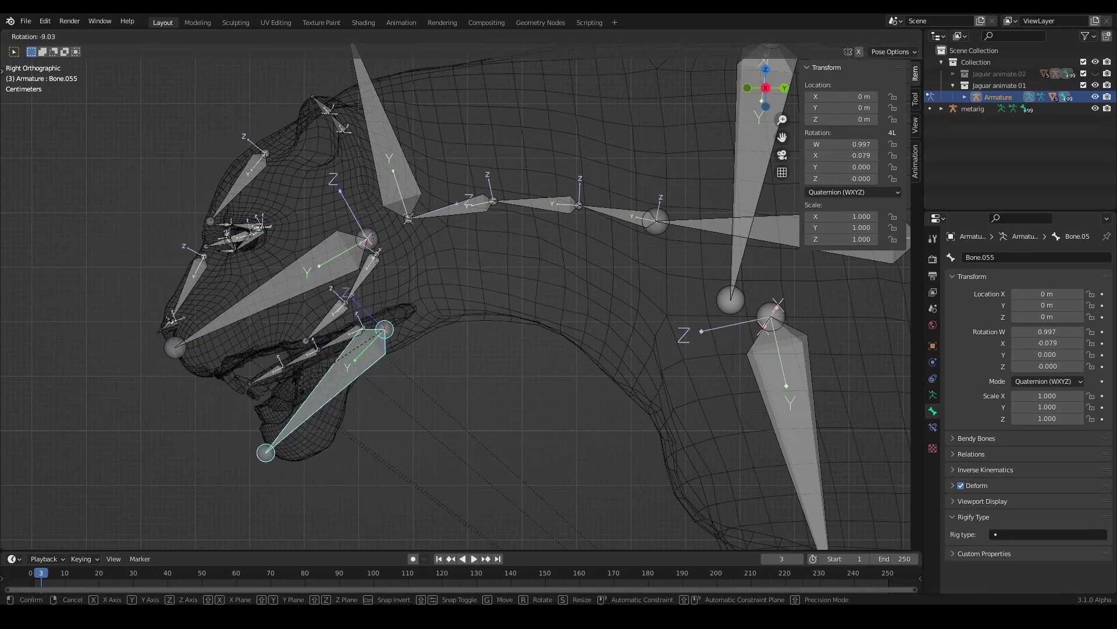
{"action": "left_click", "coordinate": [314, 309]}
{"action": "key", "text": "ctrl+z"}
{"action": "left_click", "coordinate": [392, 170]}
{"action": "key", "text": "r"}
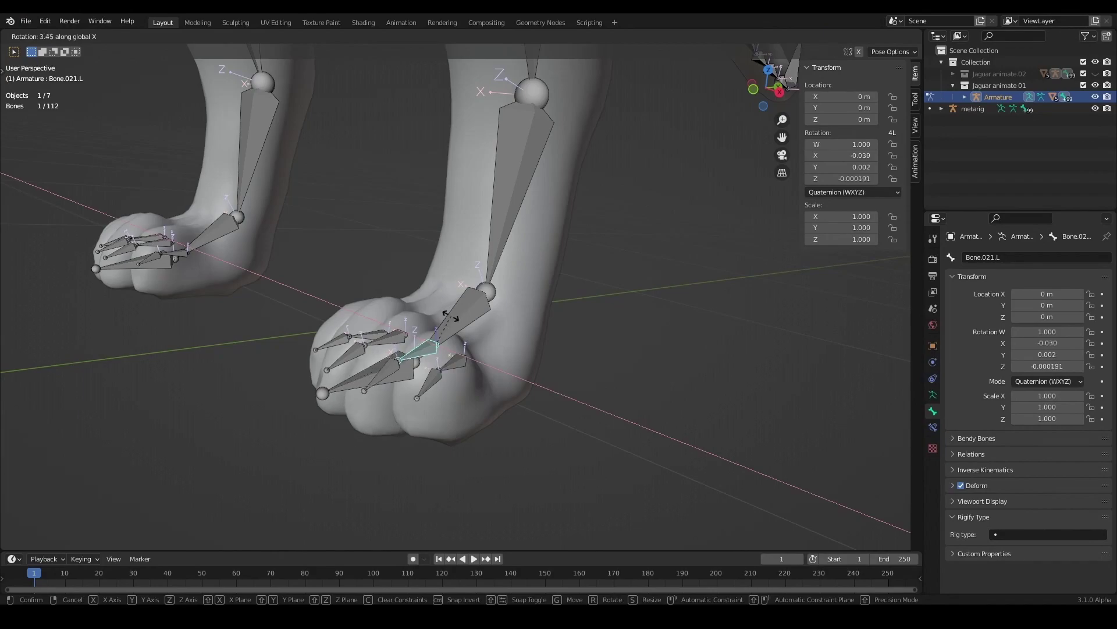
- Add an IK constraint to tail bone Bone.050 targeting the armature's Bone.053
{"action": "left_click", "coordinate": [576, 285]}
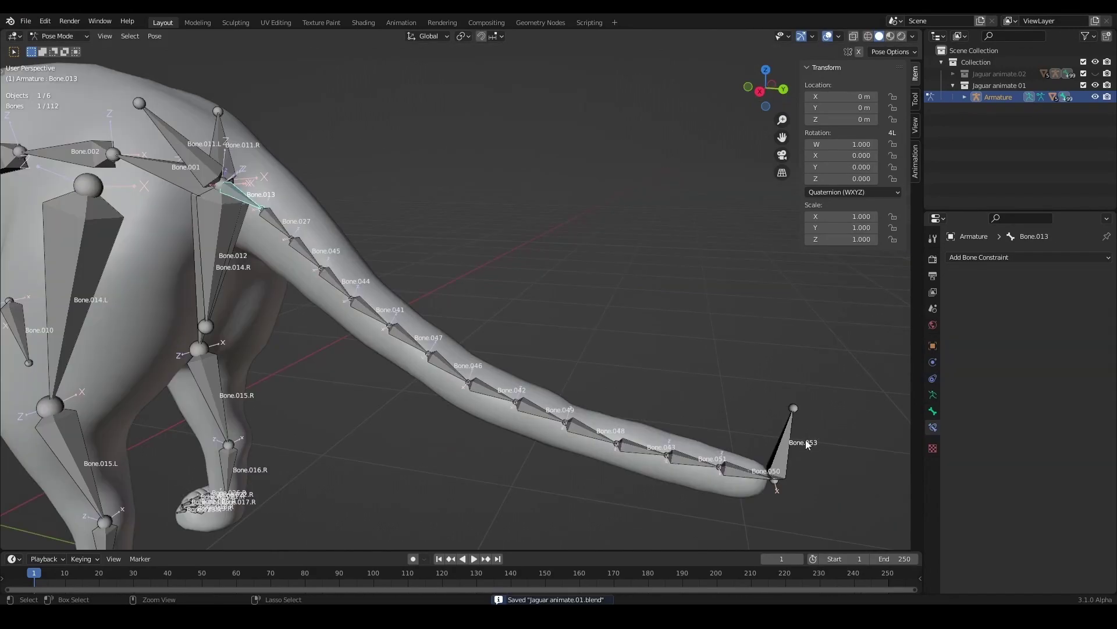
{"action": "left_click", "coordinate": [994, 261]}
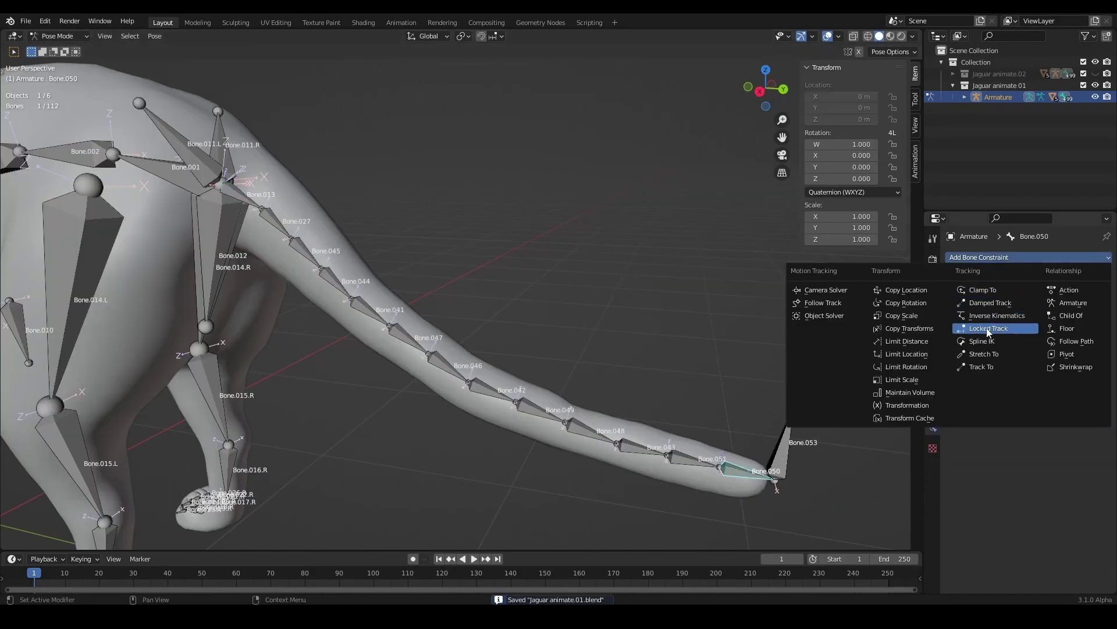
{"action": "left_click", "coordinate": [984, 320]}
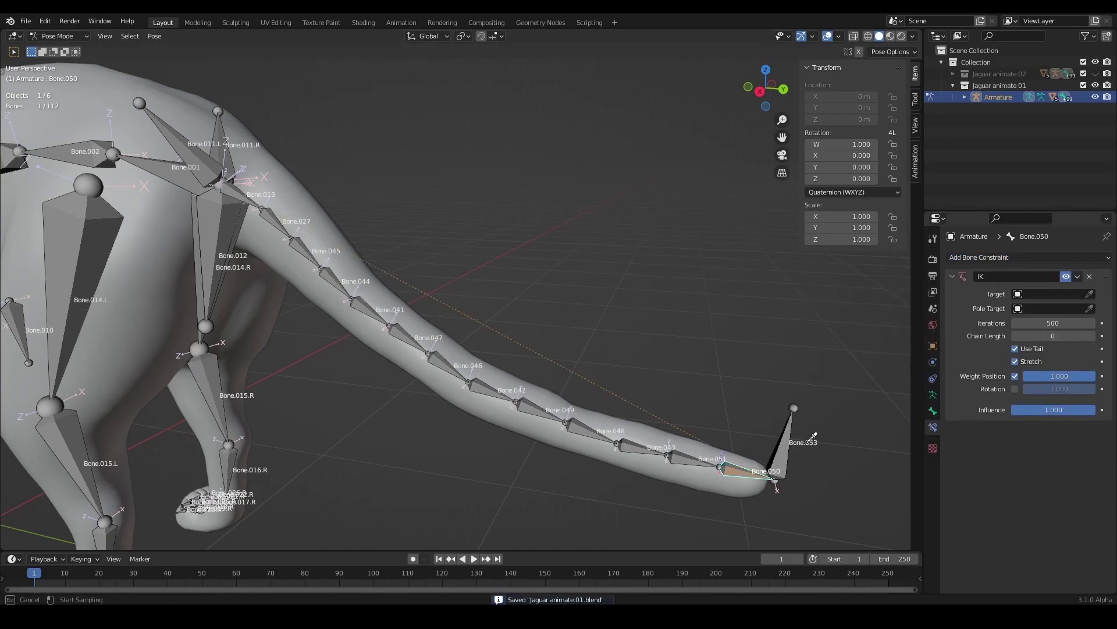
{"action": "left_click", "coordinate": [881, 388]}
{"action": "left_click", "coordinate": [1031, 308]}
{"action": "type", "text": "Bone.053"}
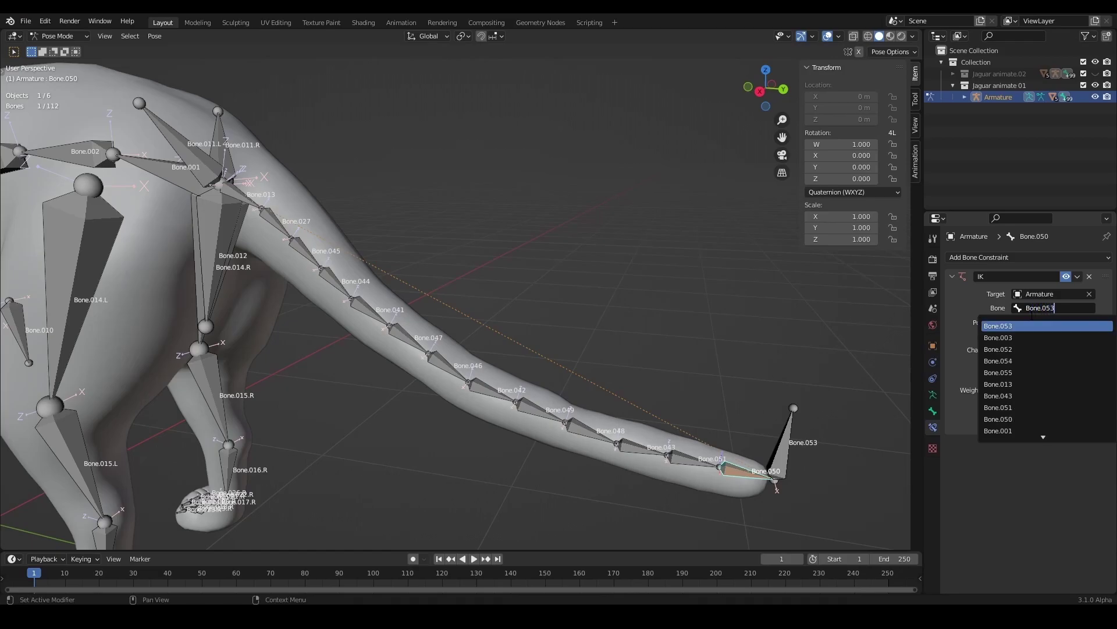
{"action": "key", "text": "Return"}
{"action": "type", "text": "13"}
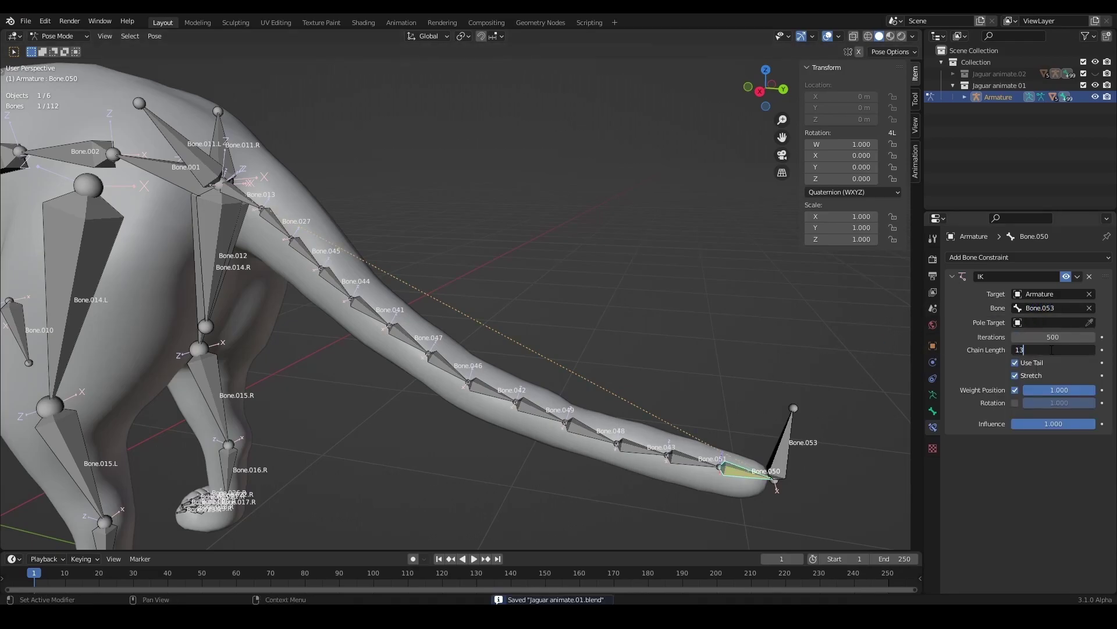
- Move IK target Bone.053 in side view to swing the tail into its new pose
{"action": "left_click", "coordinate": [786, 450]}
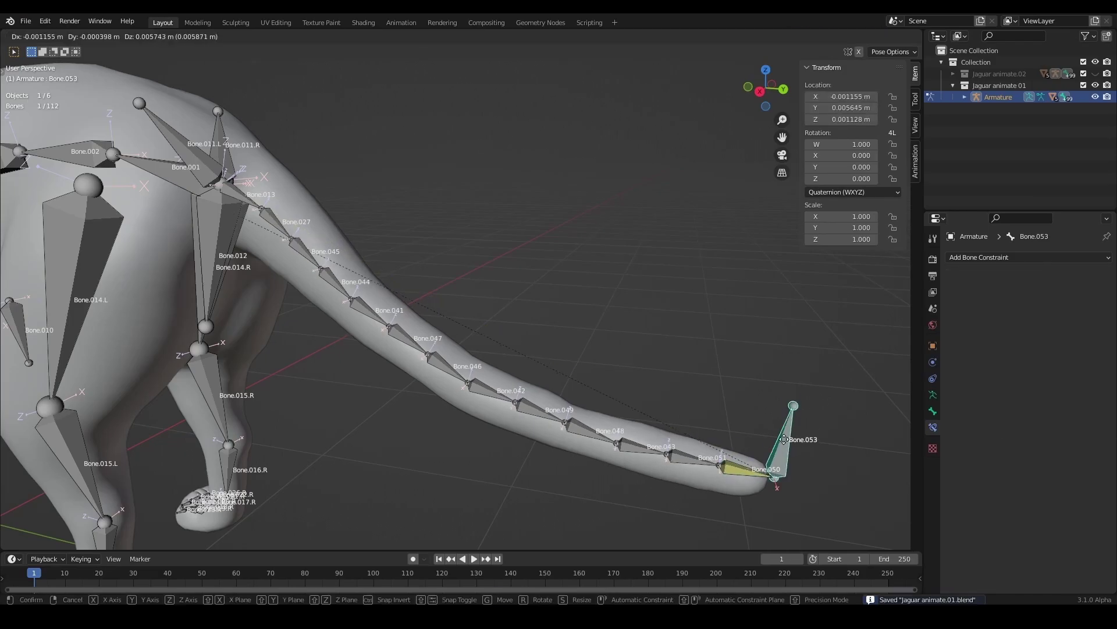
{"action": "key", "text": "g"}
{"action": "right_click", "coordinate": [459, 352]}
{"action": "key", "text": "KP_3"}
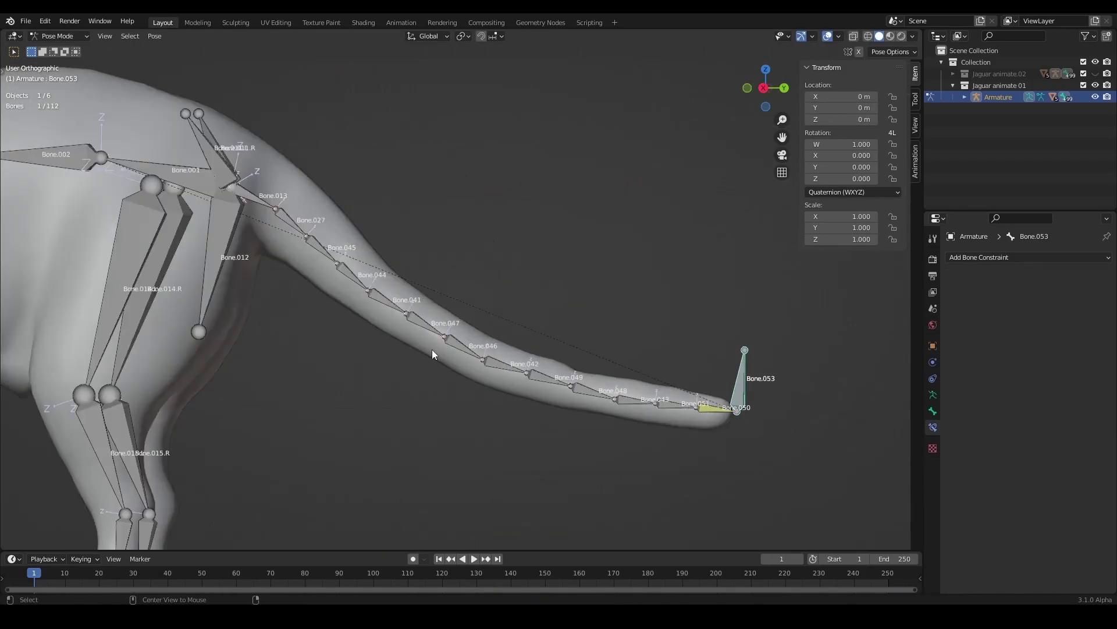
{"action": "key", "text": "g"}
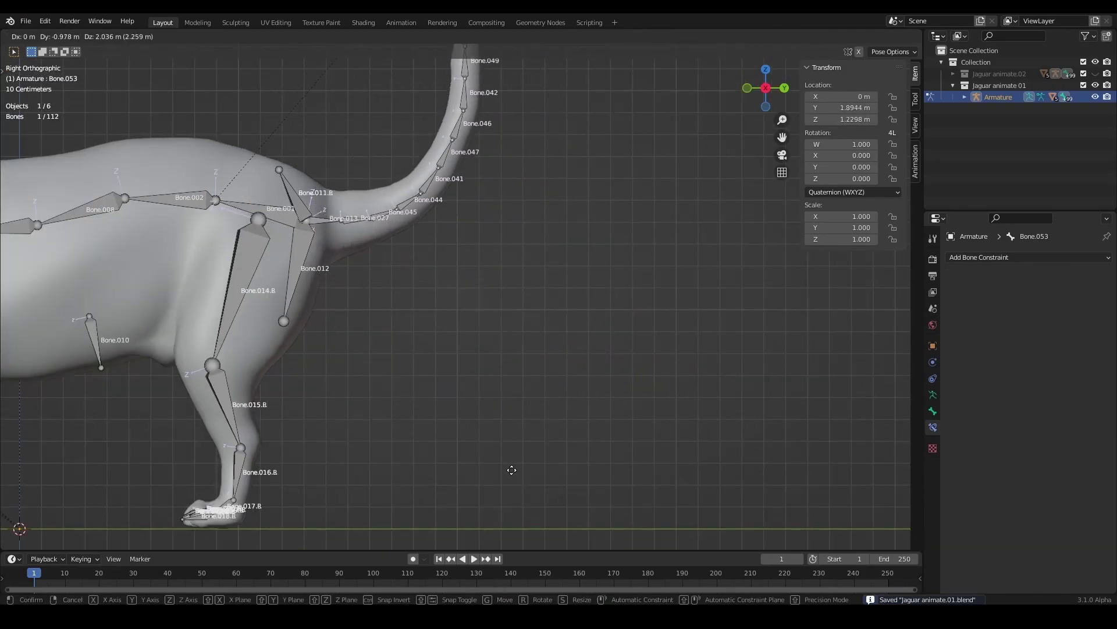
{"action": "left_click", "coordinate": [739, 374]}
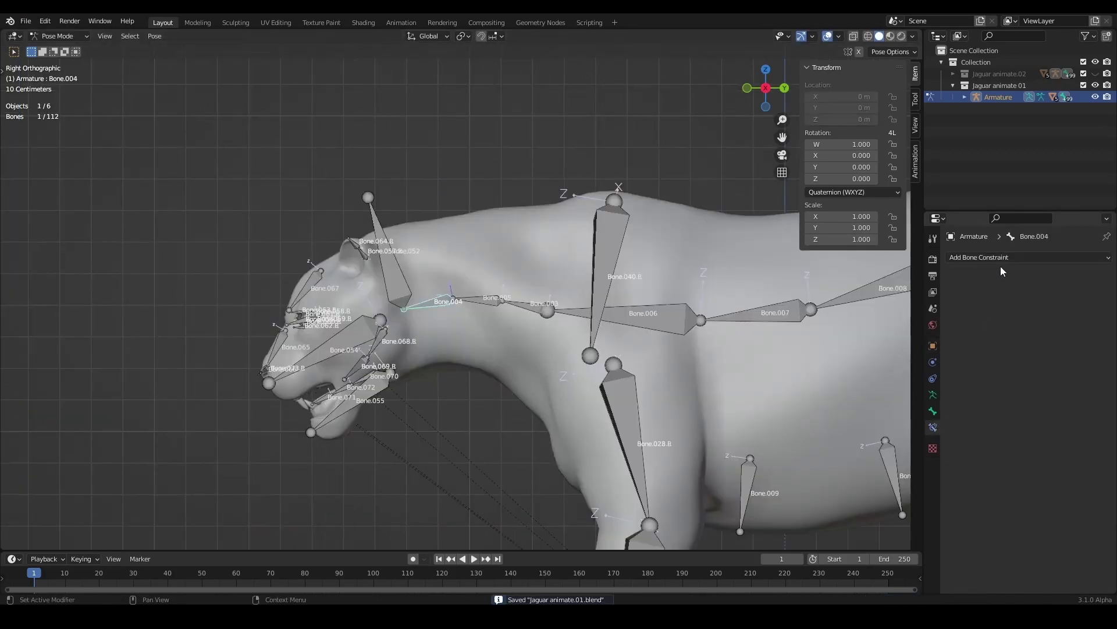
- Add an IK constraint to Bone.004 targeting Armature bone Bone.052
{"action": "left_click", "coordinate": [1000, 260]}
{"action": "left_click", "coordinate": [996, 314]}
{"action": "left_click", "coordinate": [755, 313]}
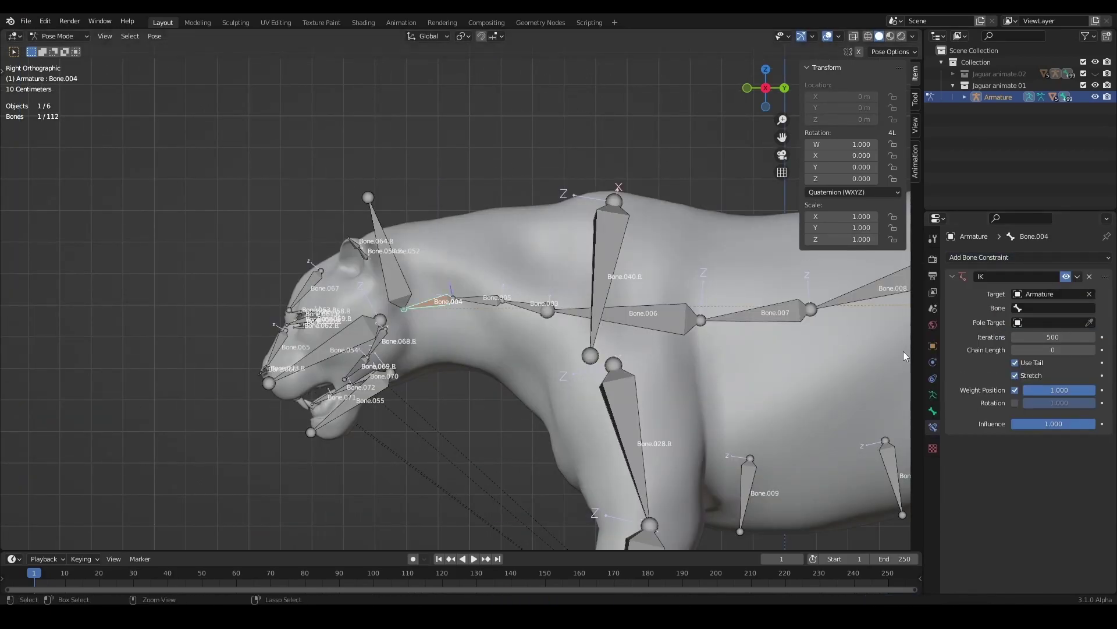
{"action": "left_click", "coordinate": [1041, 308]}
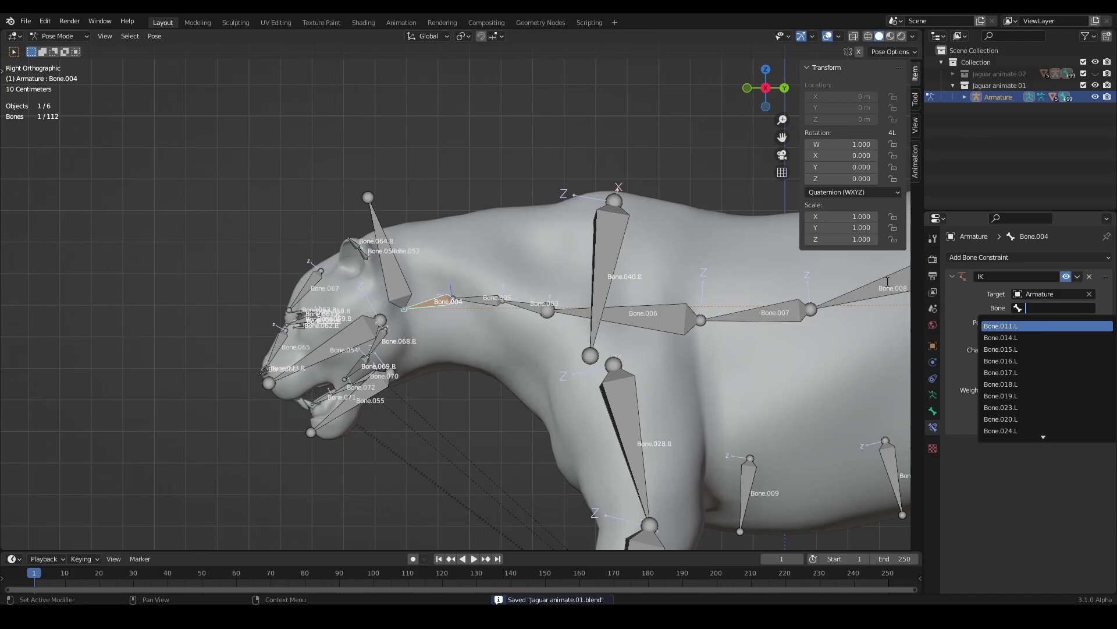
{"action": "scroll", "coordinate": [397, 207], "scroll_direction": "up", "scroll_amount": 2}
{"action": "scroll", "coordinate": [397, 208], "scroll_direction": "up", "scroll_amount": 1}
{"action": "left_click", "coordinate": [1074, 308]}
{"action": "type", "text": "Bone.052"}
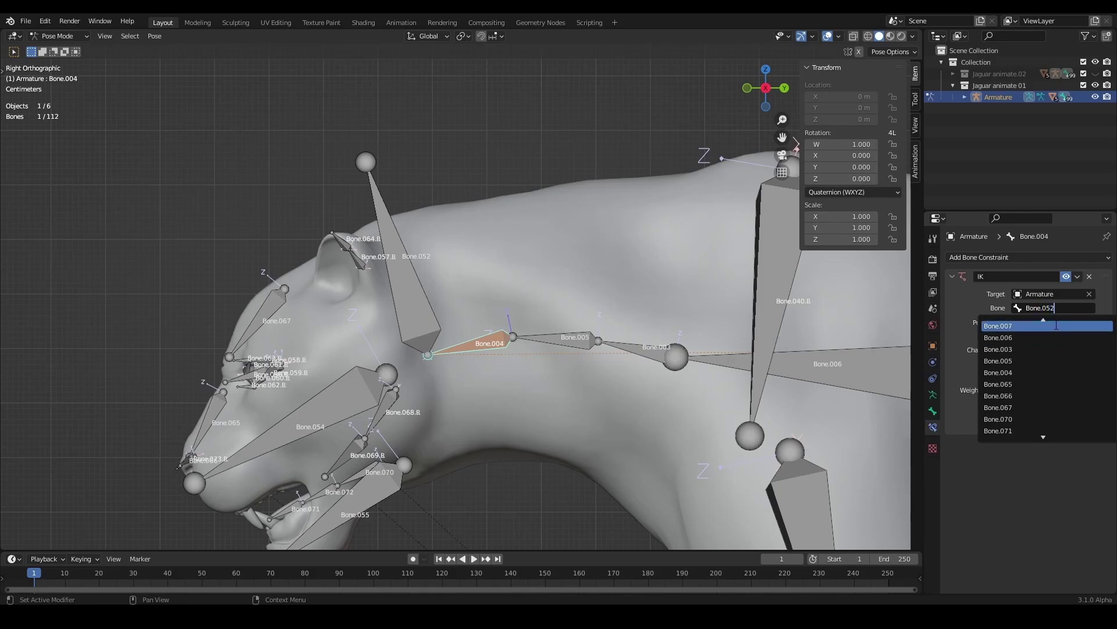
{"action": "key", "text": "Return"}
{"action": "left_click", "coordinate": [1068, 309]}
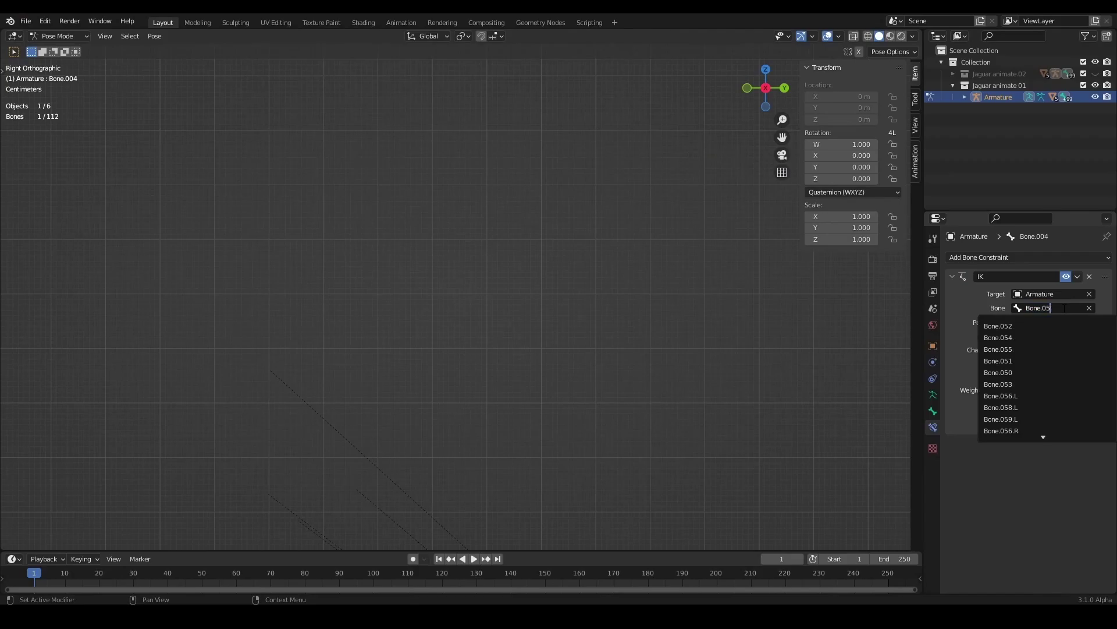
{"action": "key", "text": "Return"}
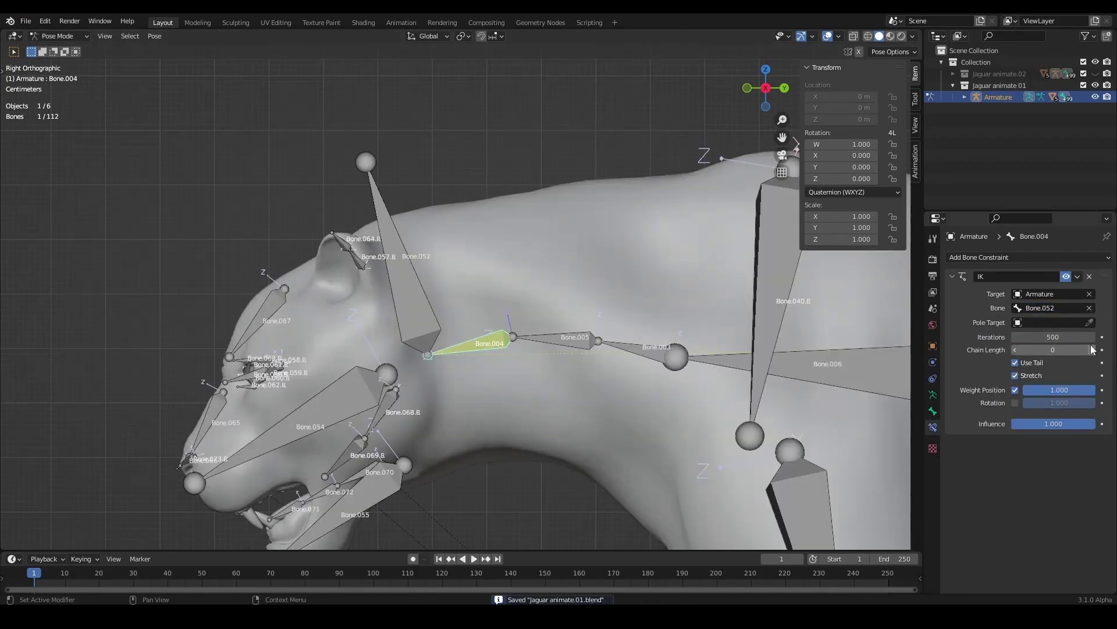
- Parent Bone.052 to Bone.006 in Edit Mode and save
{"action": "left_click", "coordinate": [431, 256]}
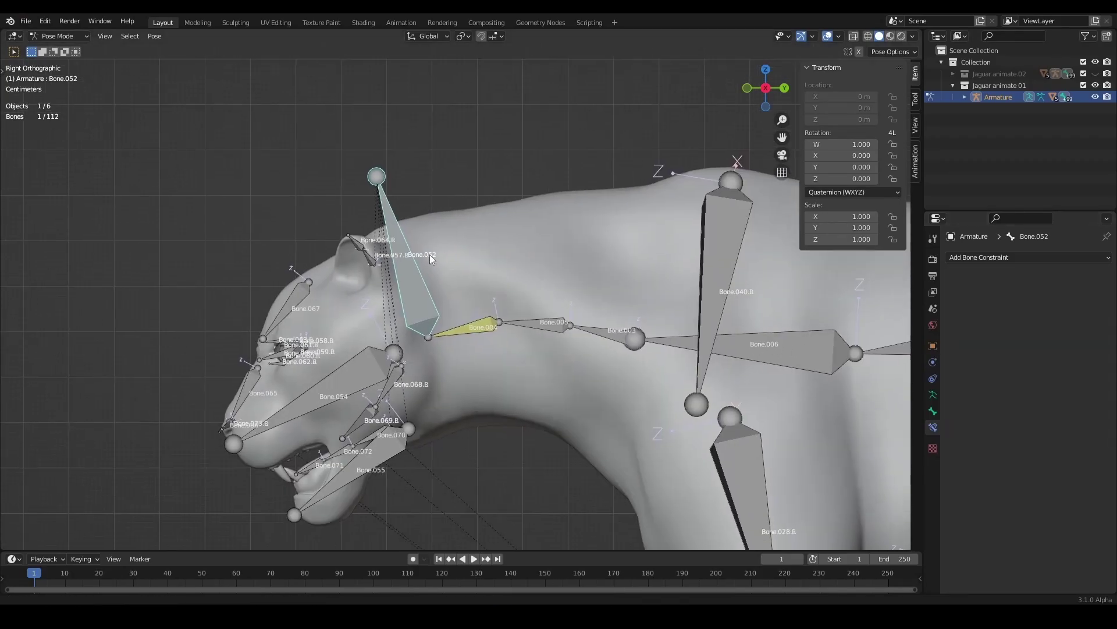
{"action": "key", "text": "Tab"}
{"action": "left_click", "coordinate": [755, 344], "text": "shift"}
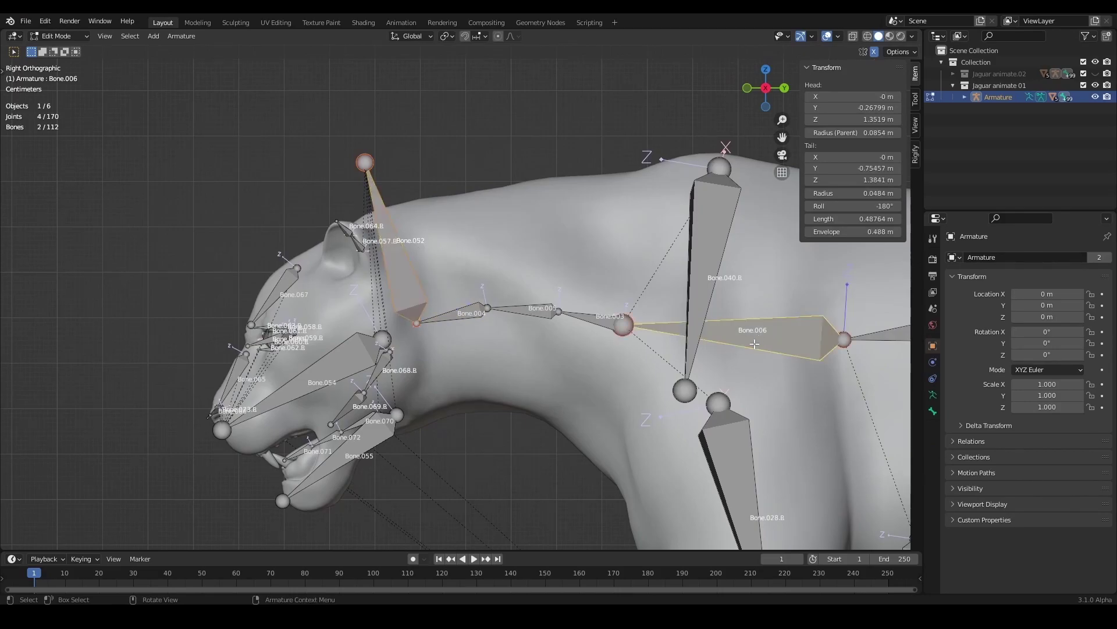
{"action": "key", "text": "ctrl+p"}
{"action": "left_click", "coordinate": [698, 343]}
{"action": "key", "text": "ctrl+s"}
{"action": "key", "text": "Tab"}
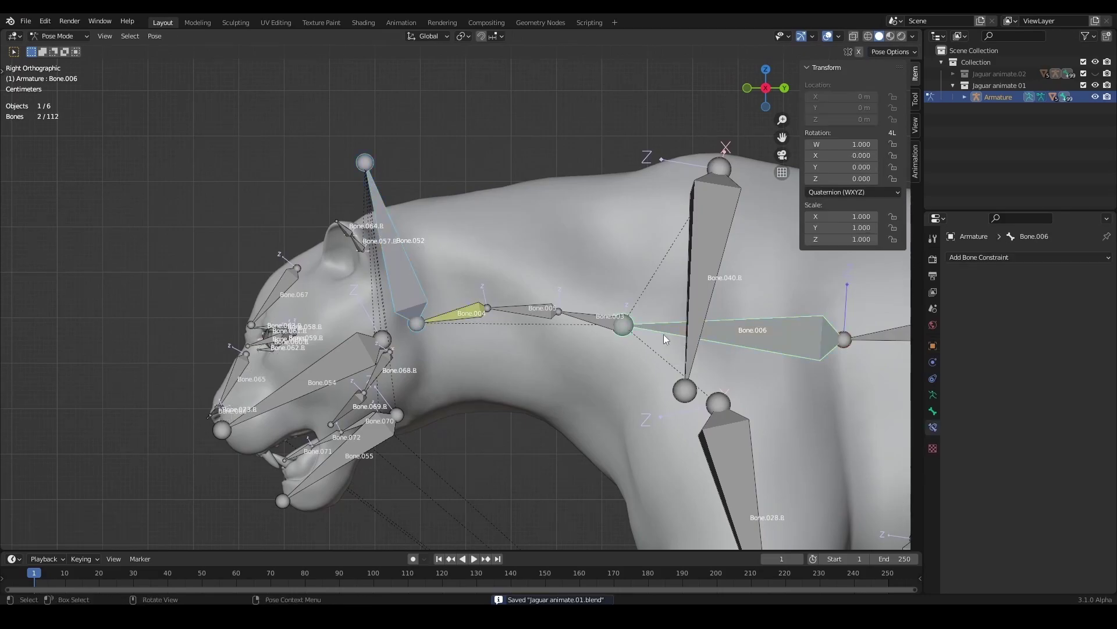
- Move Bone.052 in Pose Mode to check that the neck bends
{"action": "left_click", "coordinate": [395, 291]}
{"action": "key", "text": "g"}
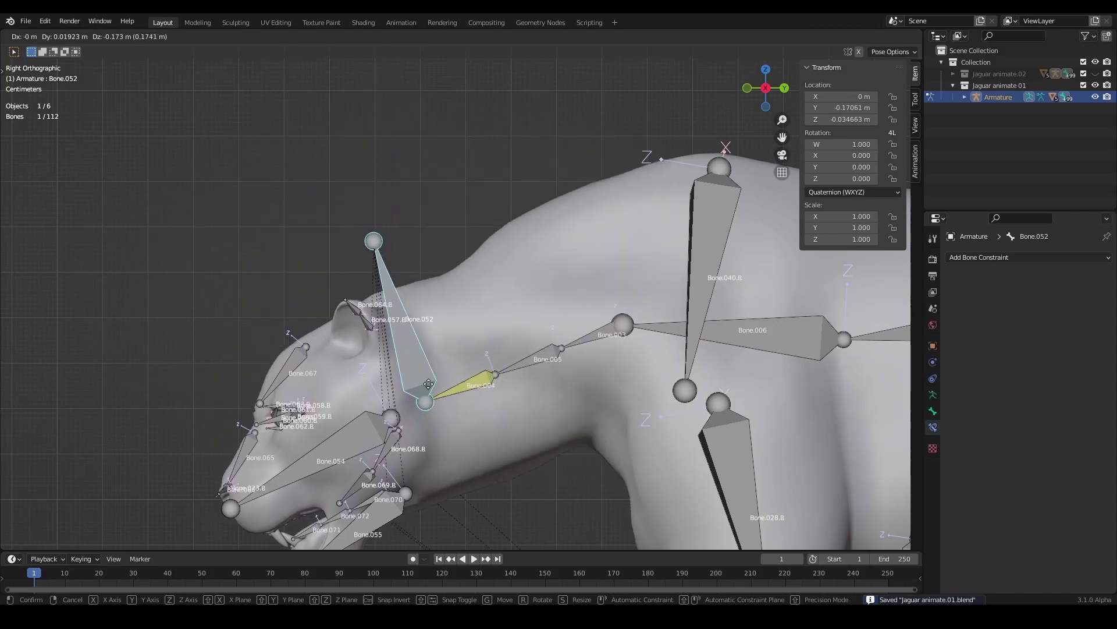
{"action": "left_click", "coordinate": [438, 365]}
{"action": "scroll", "coordinate": [439, 364], "scroll_direction": "down", "scroll_amount": 3}
{"action": "scroll", "coordinate": [561, 282], "scroll_direction": "down", "scroll_amount": 2}
- Parent the left front paw's control bone to Bone.040.L with Keep Offset, and save
{"action": "key", "text": "Tab"}
{"action": "middle_click_drag", "start_coordinate": [436, 339], "coordinate": [479, 383]}
{"action": "scroll", "coordinate": [479, 383], "scroll_direction": "up", "scroll_amount": 5}
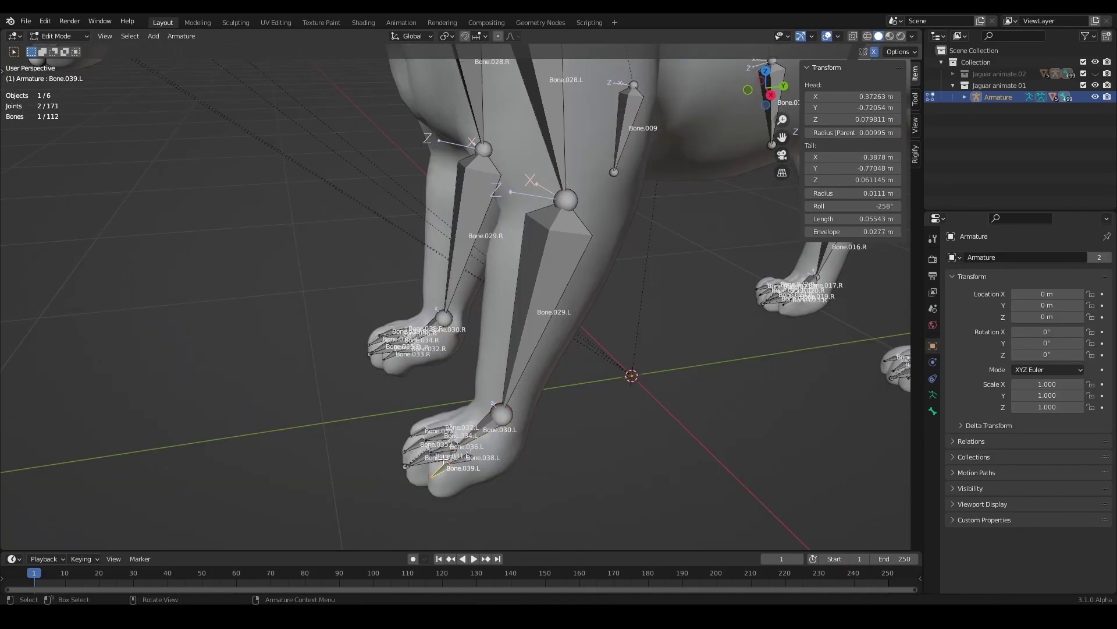
{"action": "left_click", "coordinate": [430, 463]}
{"action": "left_click", "coordinate": [463, 124], "text": "shift"}
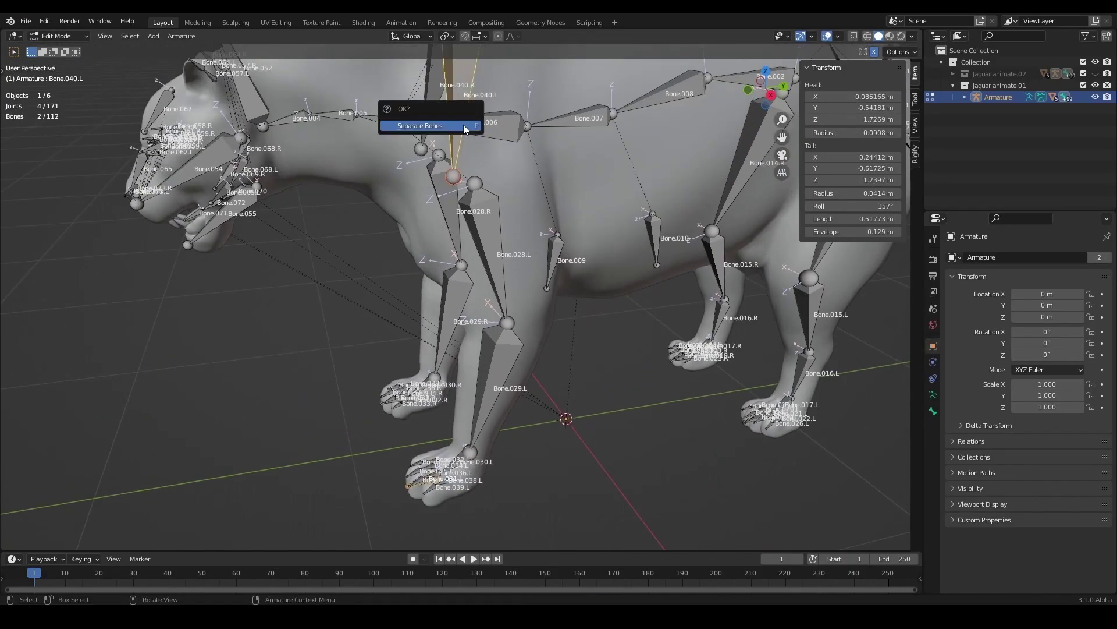
{"action": "key", "text": "ctrl+p"}
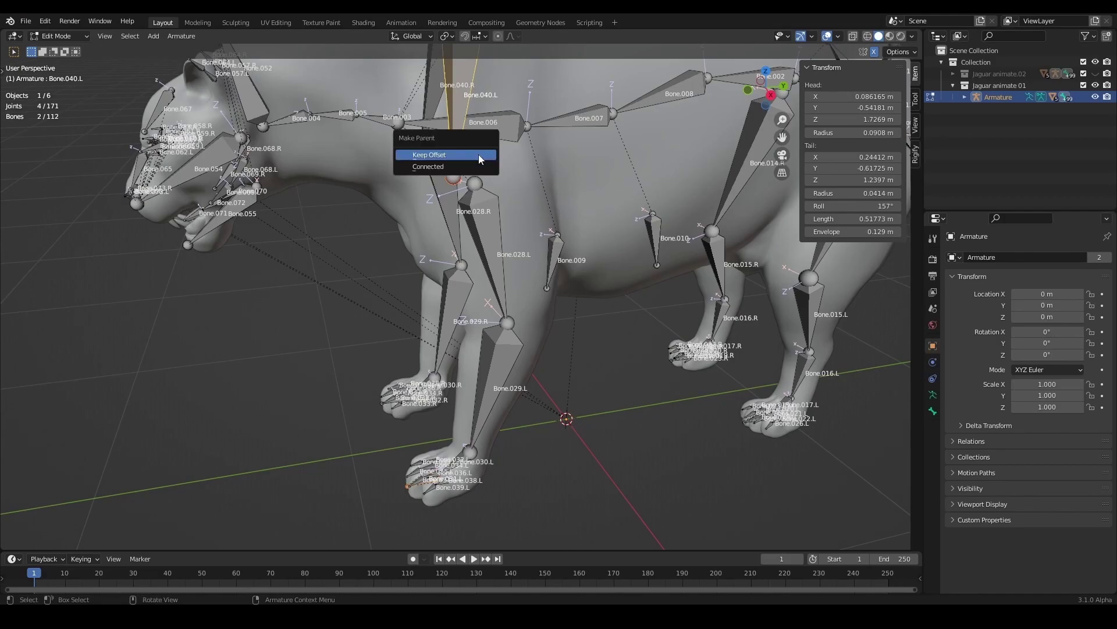
{"action": "left_click", "coordinate": [478, 155]}
{"action": "key", "text": "ctrl+s"}
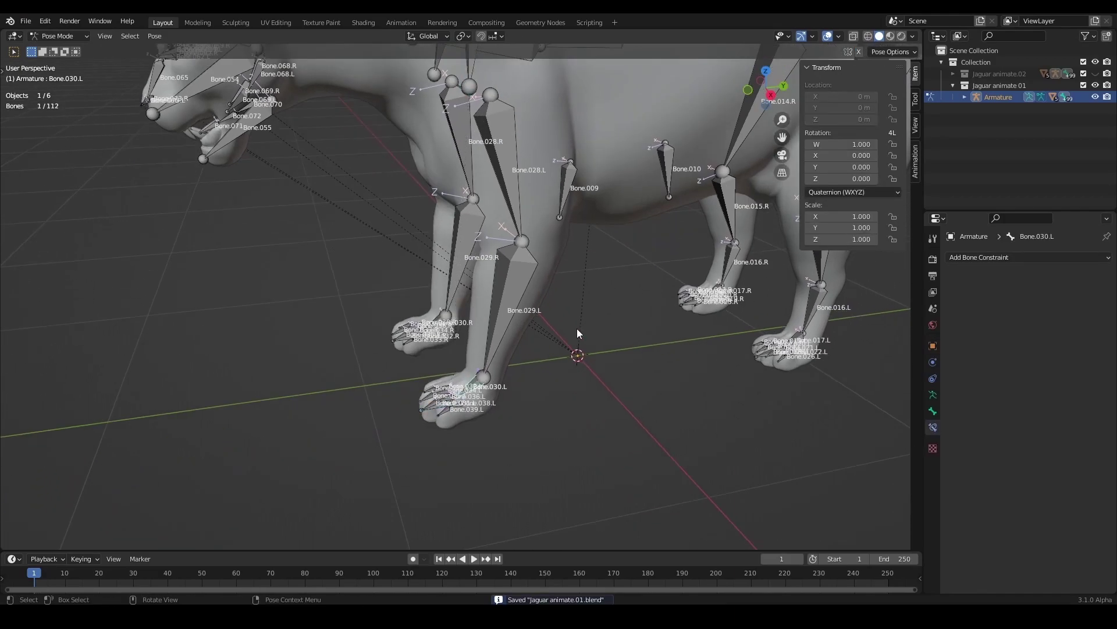
- Add an IK constraint to Bone.030.L targeting Armature bone Bone.031.L, chain length 3
{"action": "left_click", "coordinate": [990, 257]}
{"action": "left_click", "coordinate": [986, 308]}
{"action": "left_click", "coordinate": [1048, 294]}
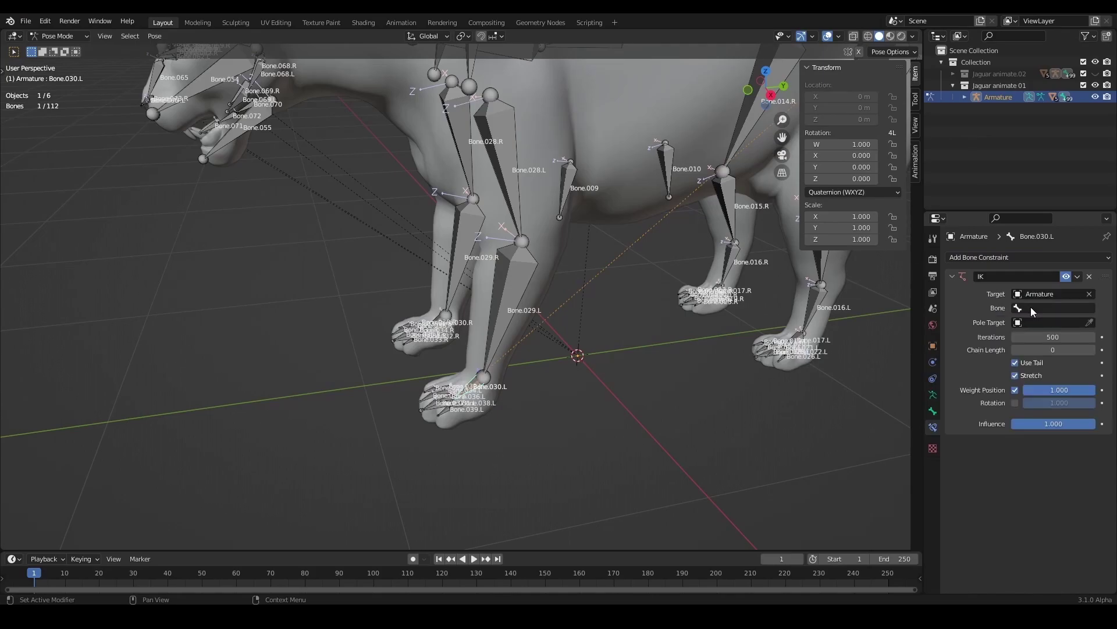
{"action": "left_click", "coordinate": [1039, 308]}
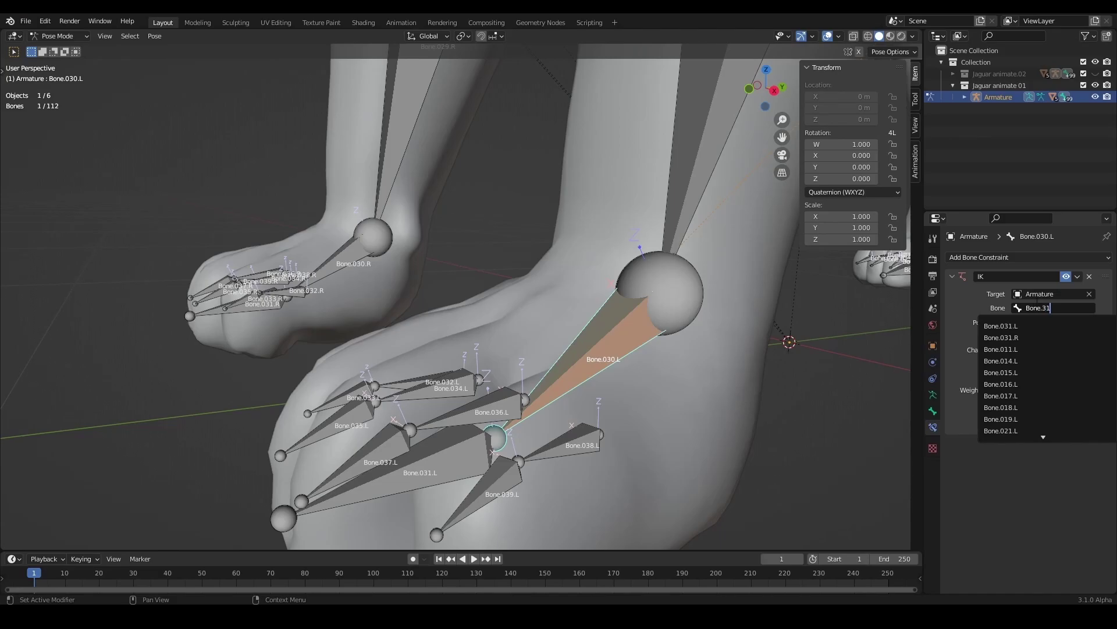
{"action": "left_click", "coordinate": [1020, 329]}
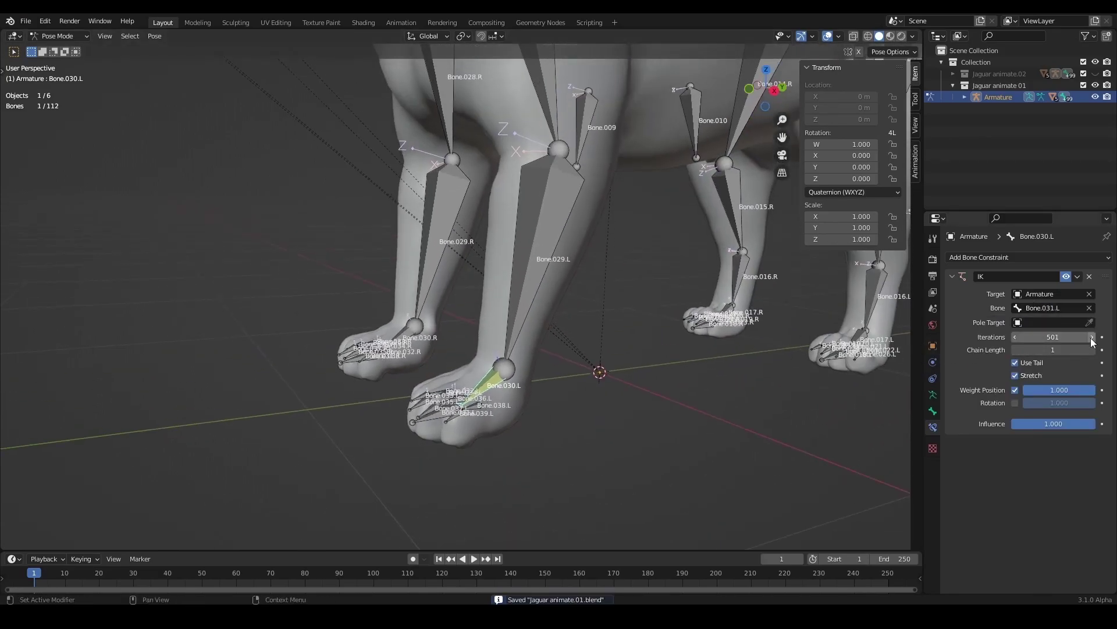
{"action": "left_click", "coordinate": [1092, 338]}
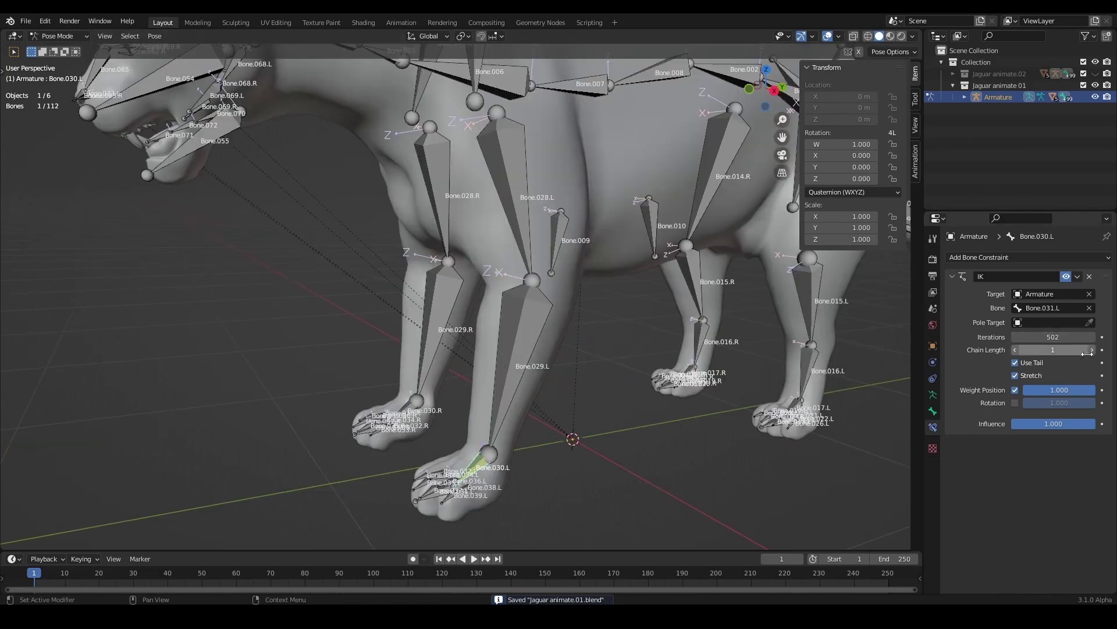
- Move paw controls Bone.031.L and Bone.018.L to check the legs bend
{"action": "left_click", "coordinate": [449, 496]}
{"action": "key", "text": "g"}
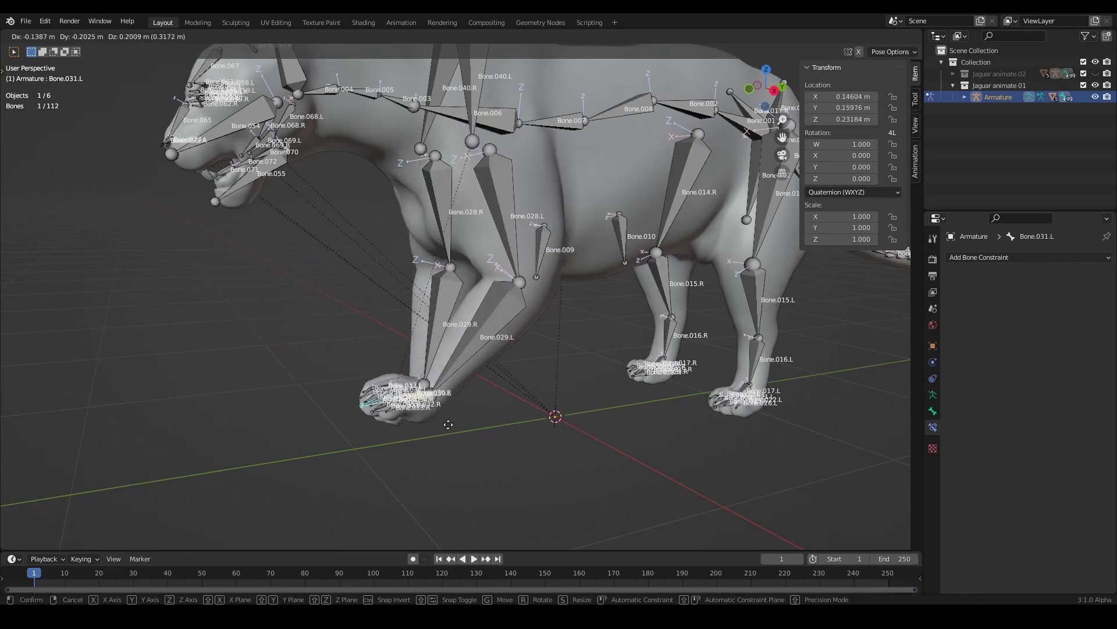
{"action": "left_click", "coordinate": [557, 329]}
{"action": "key", "text": "ctrl+s"}
{"action": "left_click", "coordinate": [489, 384]}
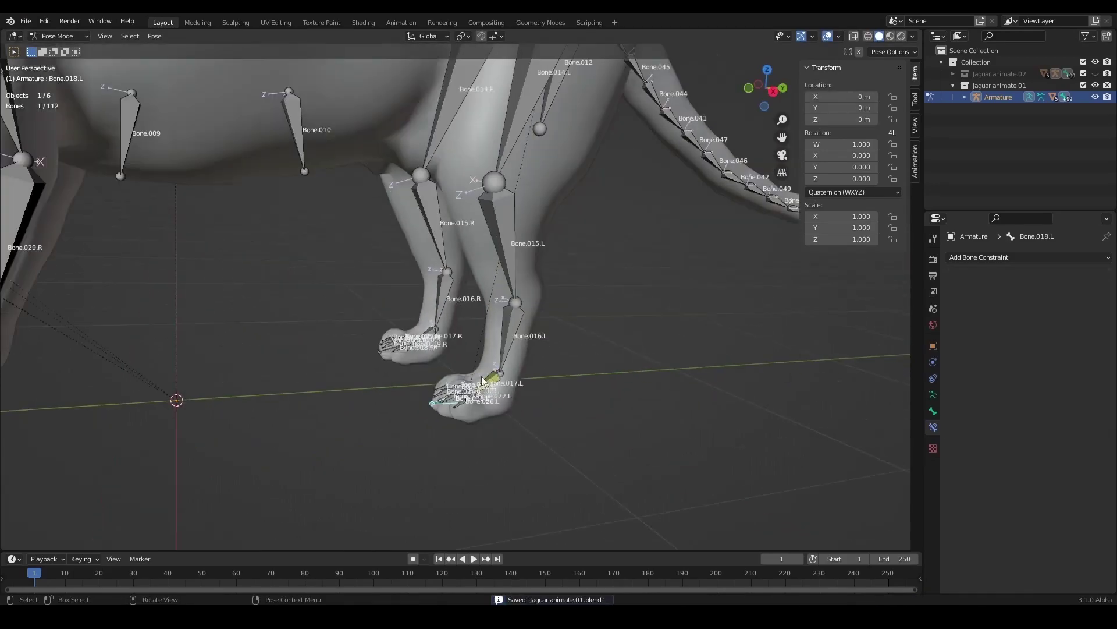
{"action": "scroll", "coordinate": [488, 384], "scroll_direction": "down", "scroll_amount": 4}
{"action": "key", "text": "g"}
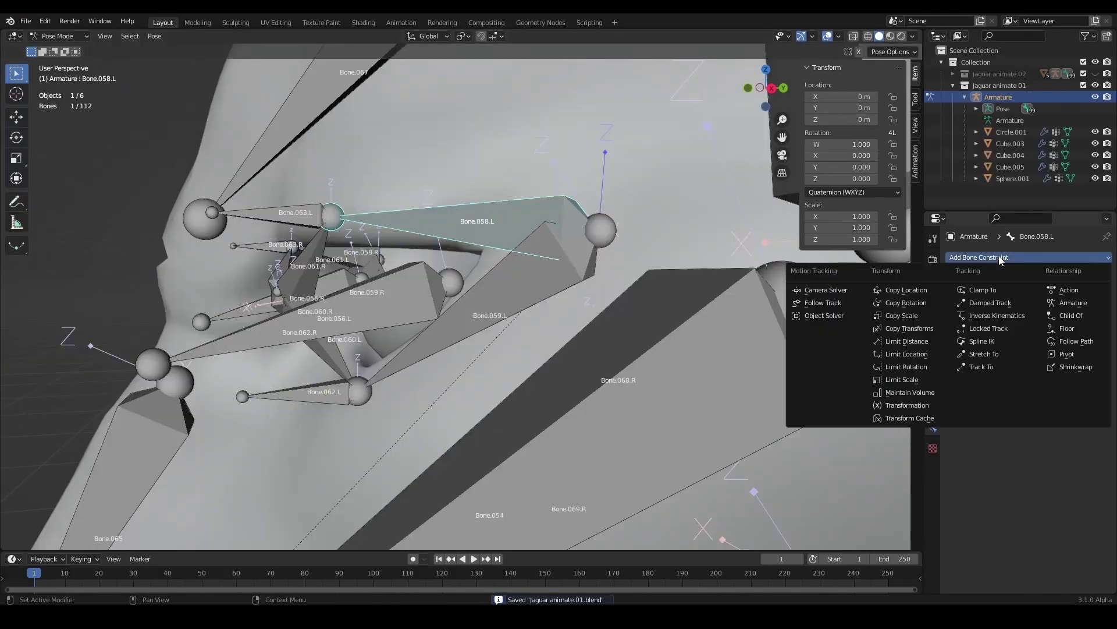
- Give Bone.058.L a Stretch To constraint targeting Bone.063.L and check it stretches
{"action": "left_click", "coordinate": [993, 356]}
{"action": "left_click", "coordinate": [1051, 294]}
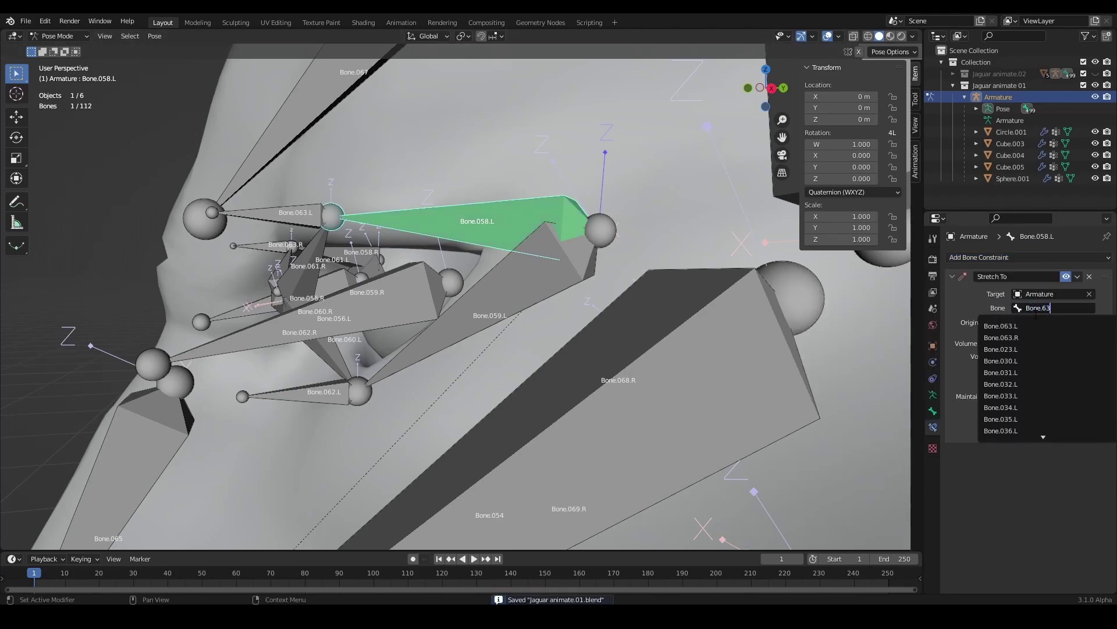
{"action": "left_click", "coordinate": [1021, 326]}
{"action": "left_click", "coordinate": [321, 226]}
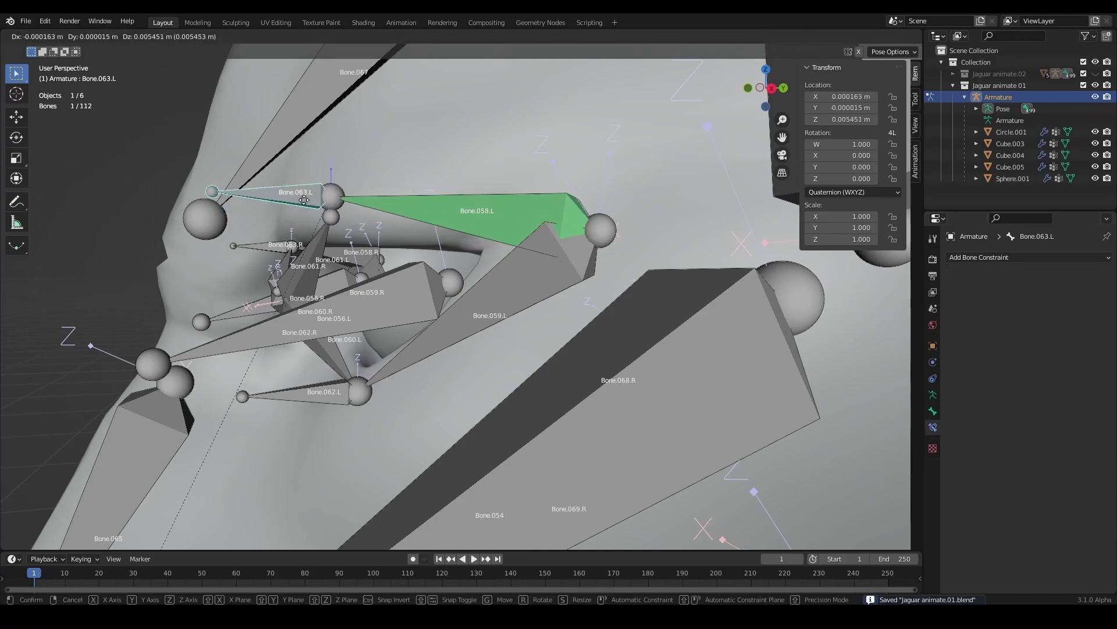
{"action": "middle_click_drag", "start_coordinate": [321, 226], "coordinate": [625, 282]}
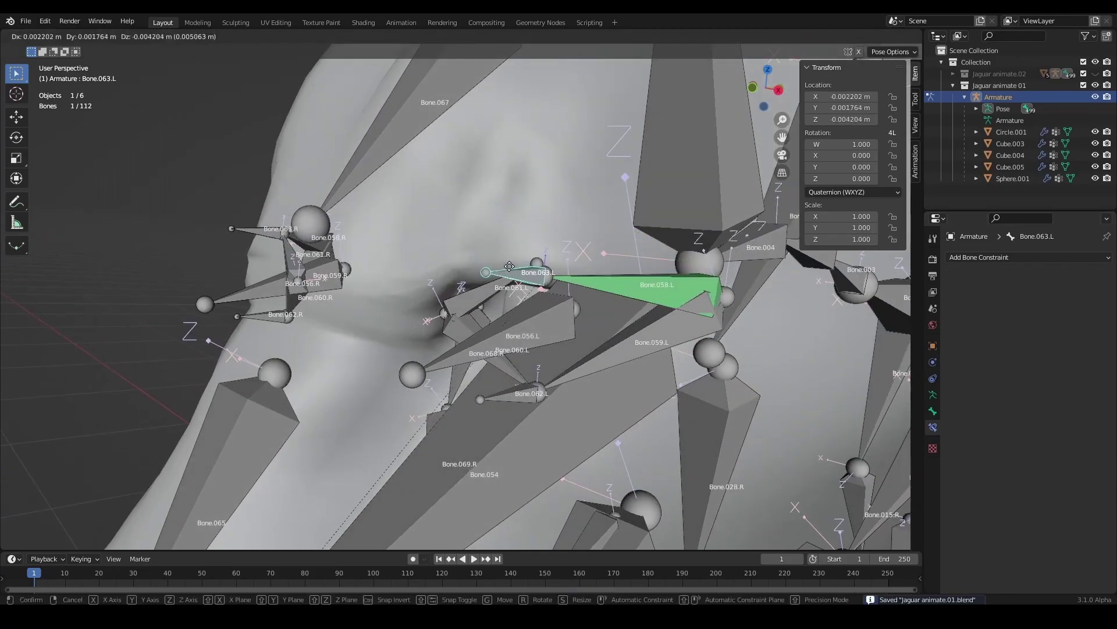
{"action": "scroll", "coordinate": [625, 281], "scroll_direction": "up", "scroll_amount": 3}
{"action": "scroll", "coordinate": [513, 293], "scroll_direction": "up", "scroll_amount": 2}
- Give Bone.059.L a Stretch To constraint targeting Armature bone Bone.062.L
{"action": "left_click", "coordinate": [542, 341]}
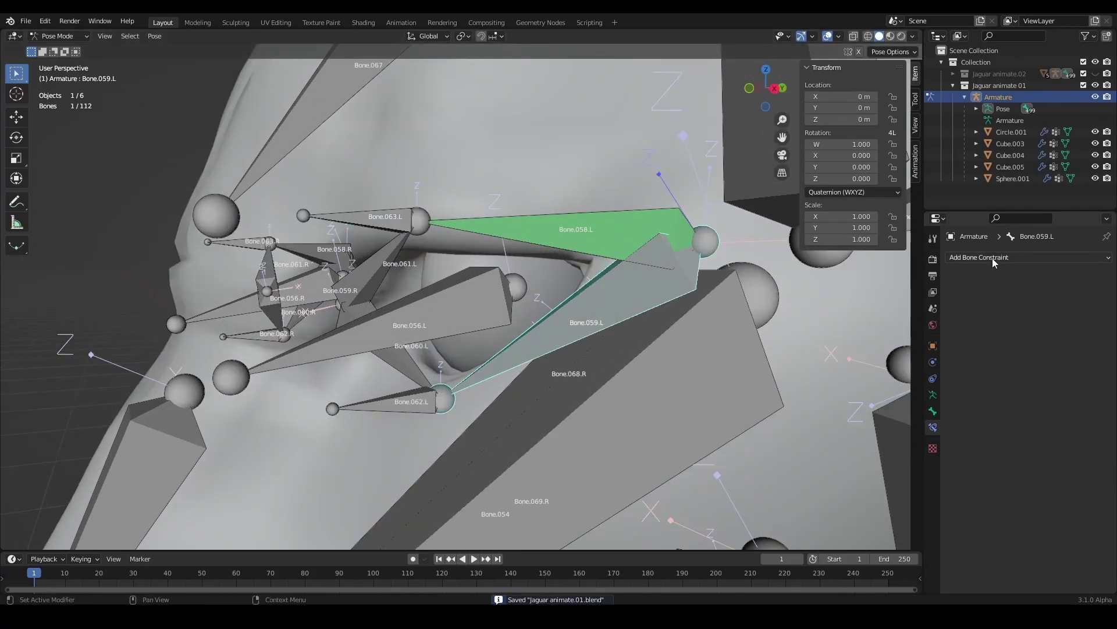
{"action": "left_click", "coordinate": [979, 257]}
{"action": "left_click", "coordinate": [985, 354]}
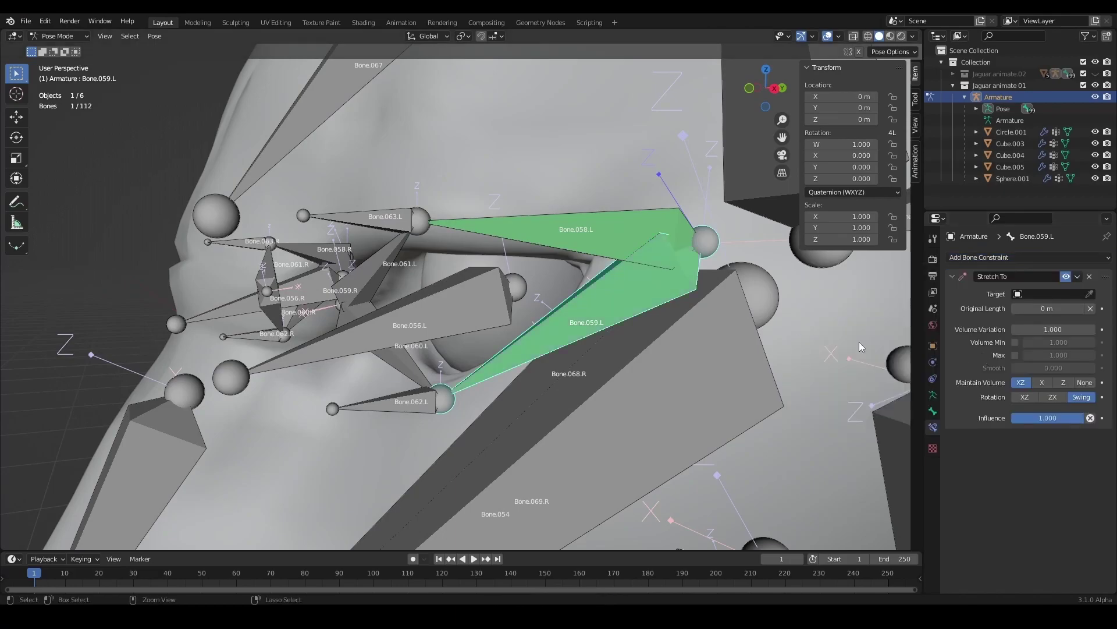
{"action": "left_click", "coordinate": [1048, 294]}
{"action": "left_click", "coordinate": [1024, 312]}
{"action": "type", "text": "Bone.62"}
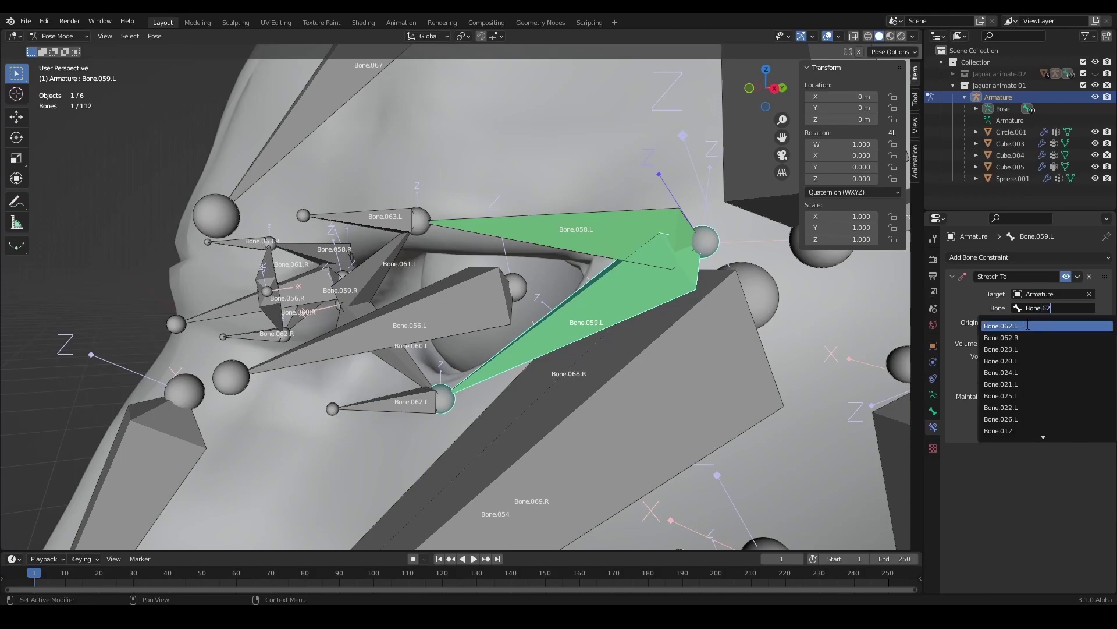
{"action": "left_click", "coordinate": [1028, 326]}
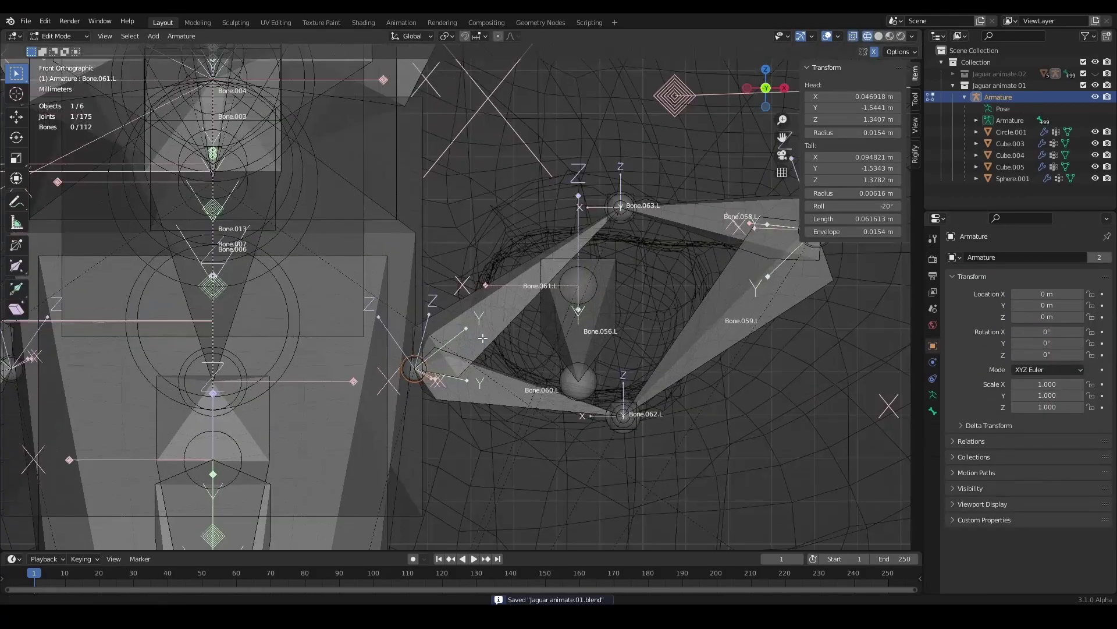
- Reposition the eye bone and Bone.061.L's tail around the left eye, then save
{"action": "key", "text": "g"}
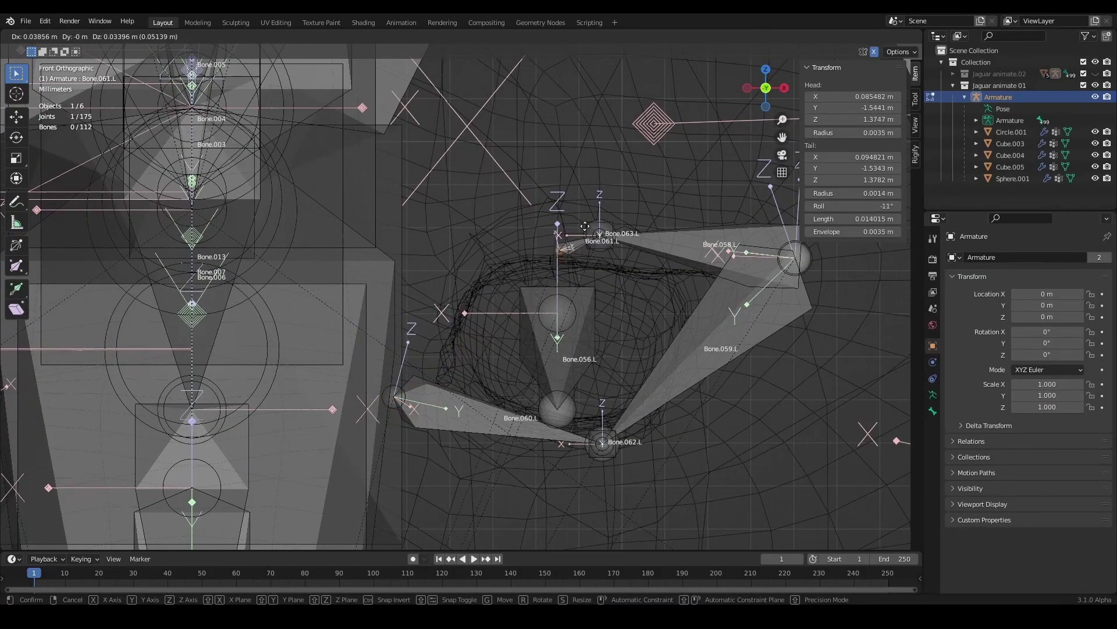
{"action": "left_click", "coordinate": [585, 227]}
{"action": "scroll", "coordinate": [619, 230], "scroll_direction": "up", "scroll_amount": 3}
{"action": "key", "text": "g"}
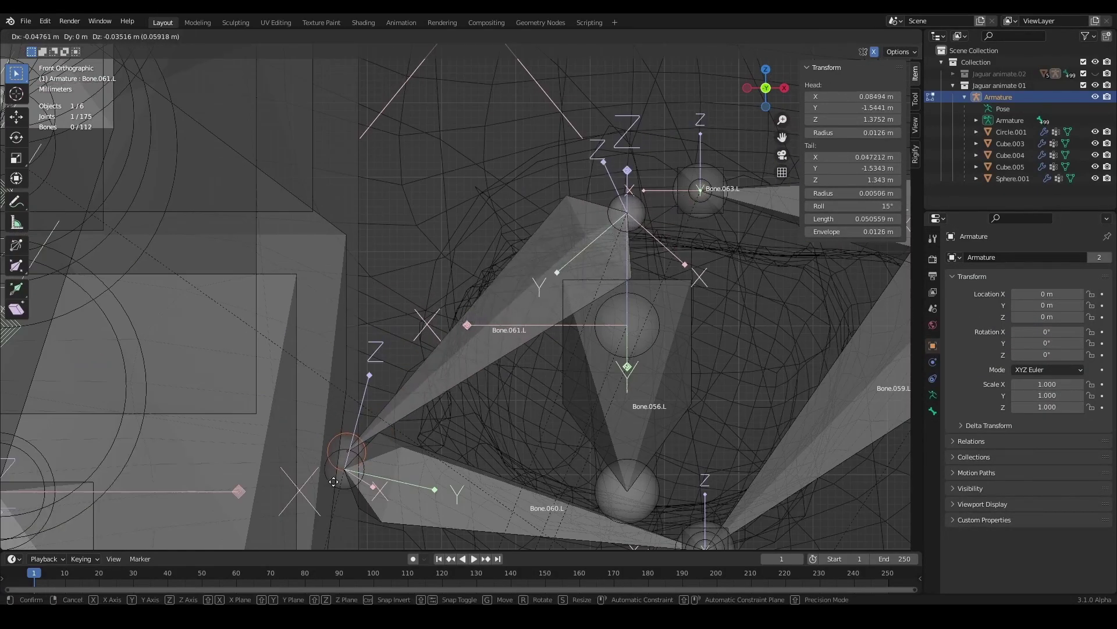
{"action": "left_click", "coordinate": [329, 500]}
{"action": "key", "text": "ctrl+s"}
{"action": "scroll", "coordinate": [326, 356], "scroll_direction": "up", "scroll_amount": 4}
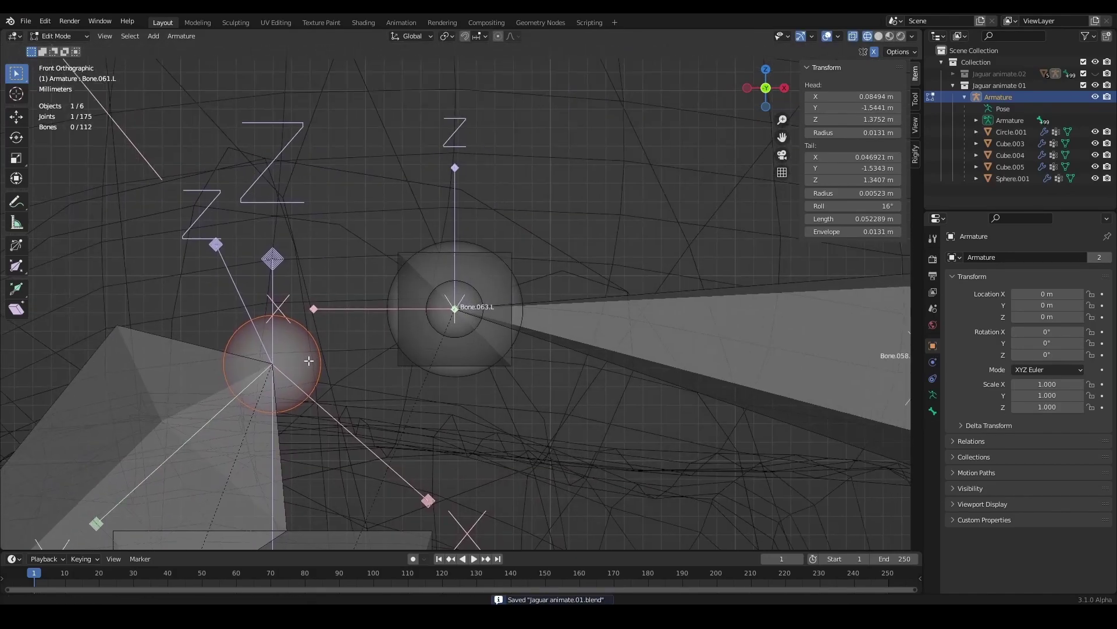
{"action": "scroll", "coordinate": [326, 356], "scroll_direction": "up", "scroll_amount": 3}
- Nudge the jaw bone beside Bone.063.L and save in Right Ortho view
{"action": "key", "text": "g"}
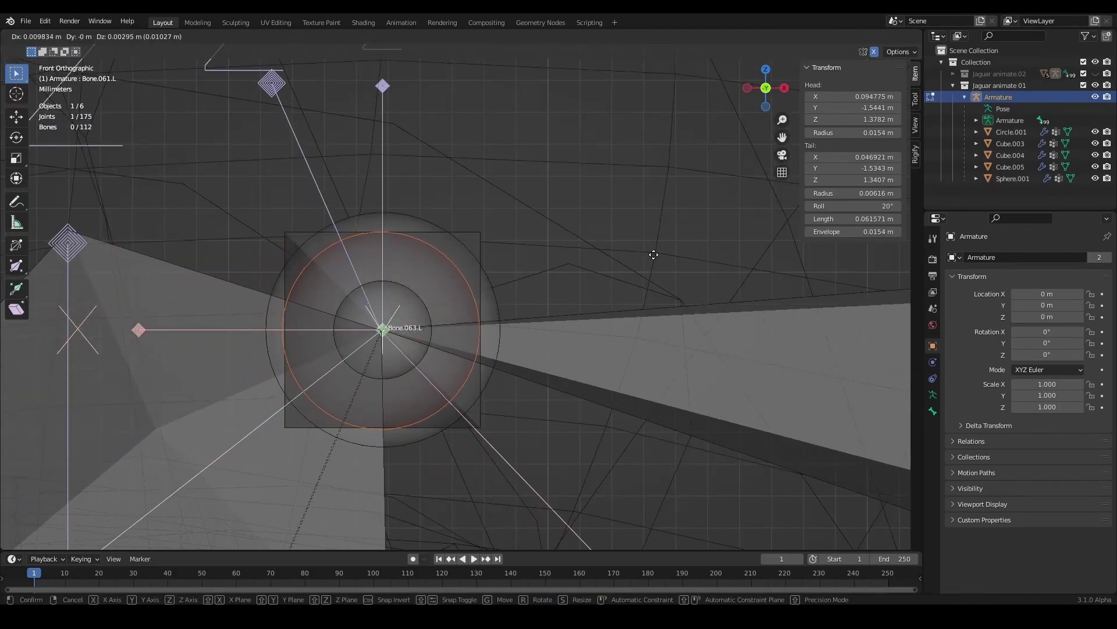
{"action": "left_click", "coordinate": [653, 256]}
{"action": "key", "text": "KP_3"}
{"action": "key", "text": "ctrl+s"}
{"action": "key", "text": "g"}
{"action": "key", "text": "y"}
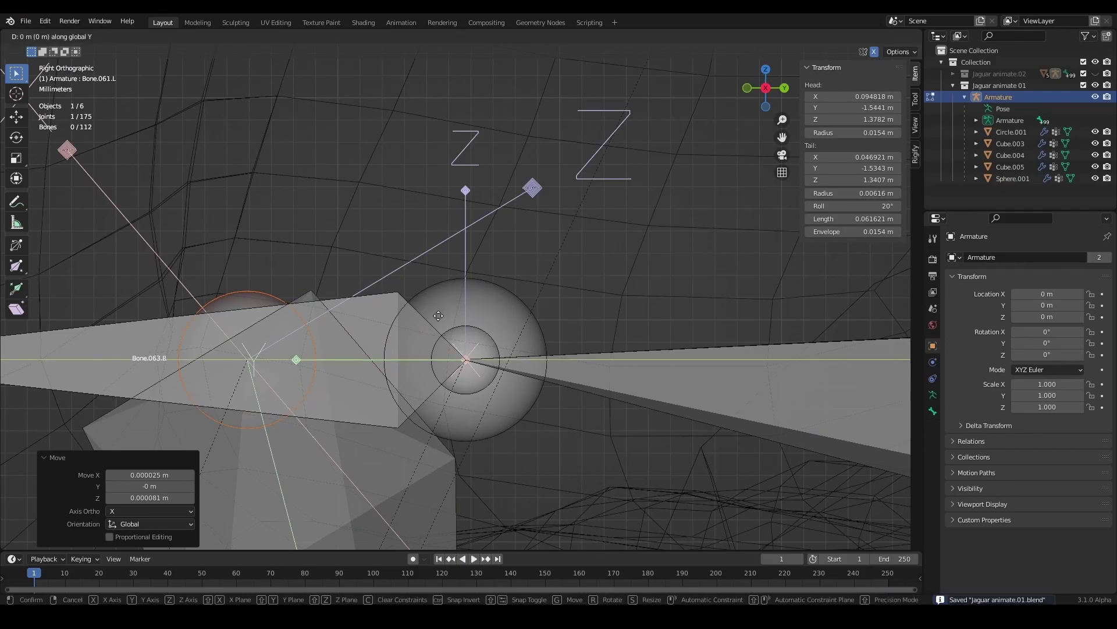
{"action": "key", "text": "Escape"}
- Slide Bone.060.R along the Y axis in side view
{"action": "scroll", "coordinate": [377, 335], "scroll_direction": "down", "scroll_amount": 5}
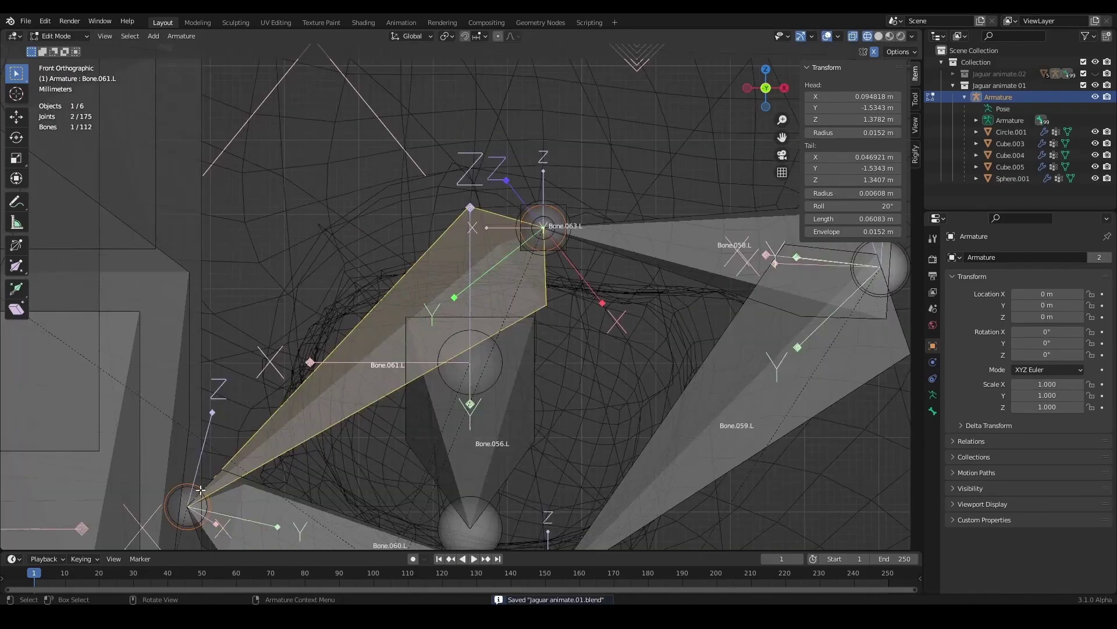
{"action": "scroll", "coordinate": [377, 335], "scroll_direction": "up", "scroll_amount": 2}
{"action": "scroll", "coordinate": [377, 335], "scroll_direction": "up", "scroll_amount": 3}
{"action": "scroll", "coordinate": [377, 335], "scroll_direction": "down", "scroll_amount": 5}
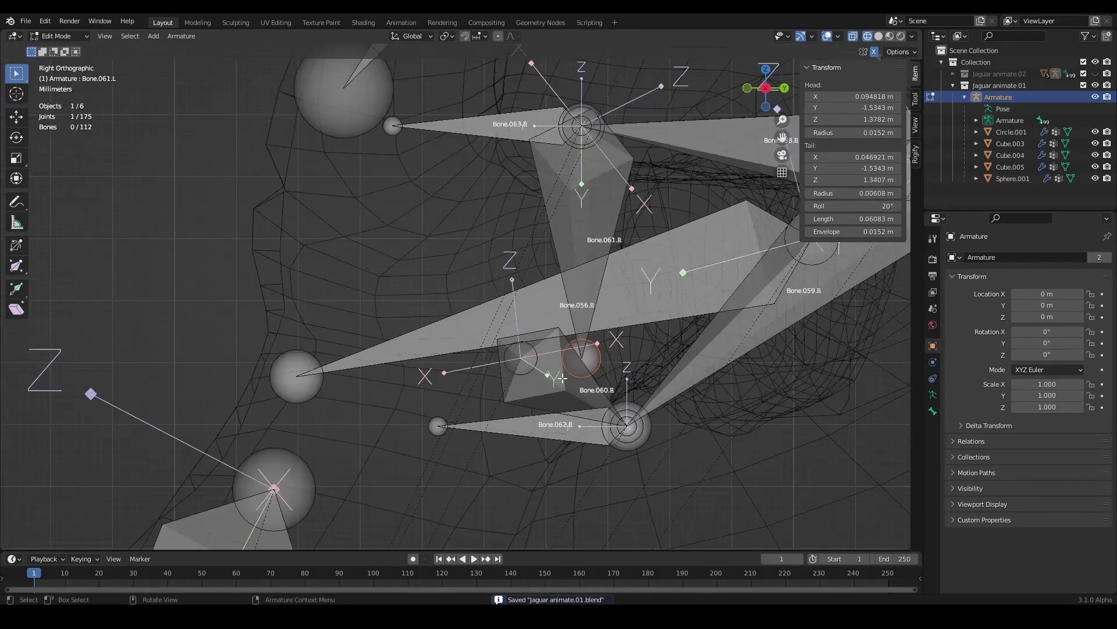
{"action": "scroll", "coordinate": [585, 371], "scroll_direction": "up", "scroll_amount": 5}
{"action": "scroll", "coordinate": [584, 370], "scroll_direction": "up", "scroll_amount": 2}
{"action": "key", "text": "g"}
{"action": "key", "text": "y"}
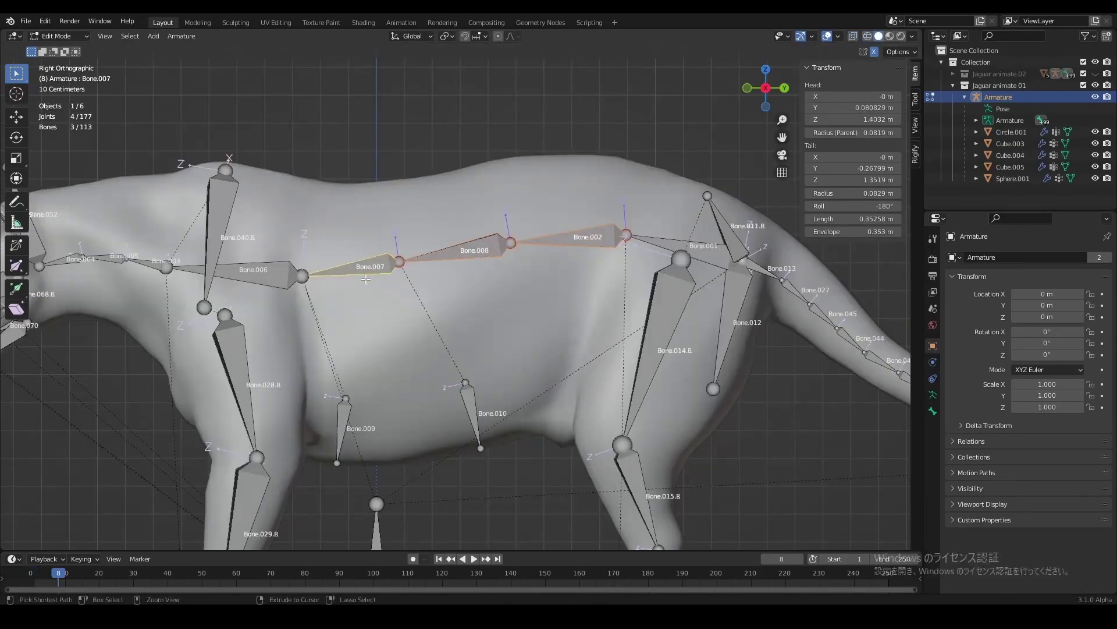
{"action": "left_click", "coordinate": [365, 278], "text": "alt"}
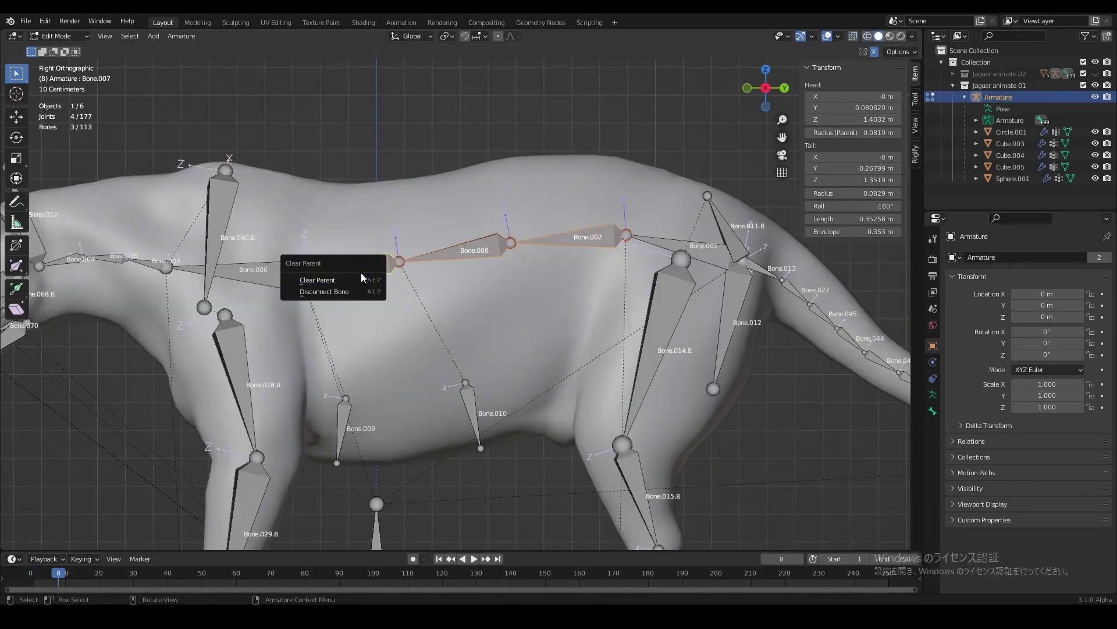
- Disconnect the spine bones and turn Bone.007 and Bone.008 around 180°
{"action": "left_click", "coordinate": [362, 277]}
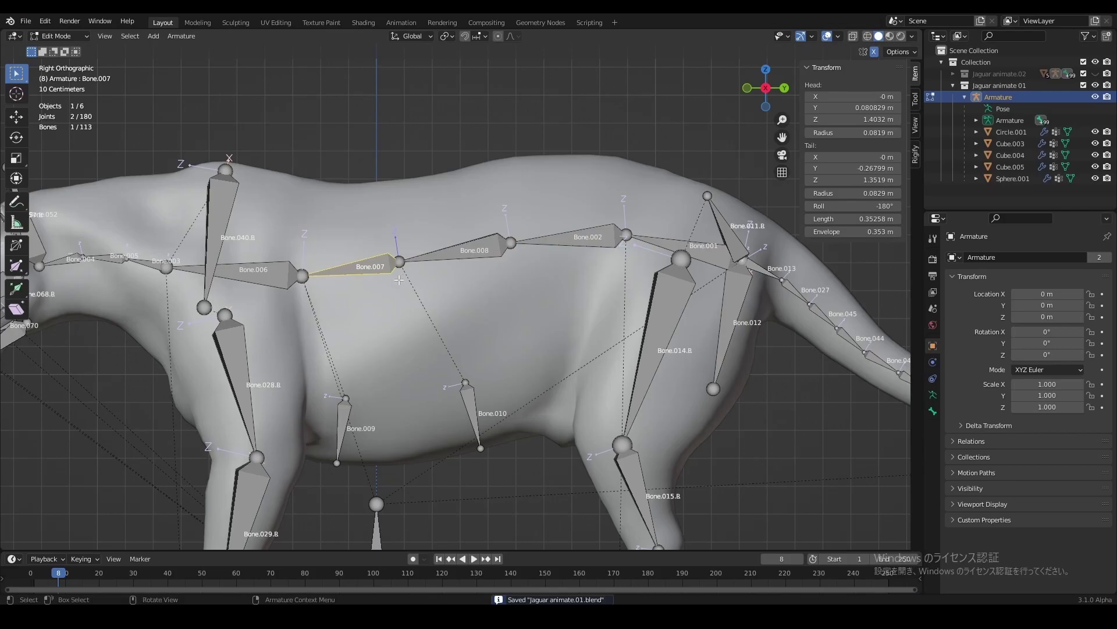
{"action": "type", "text": "r1"}
{"action": "key", "text": "Return"}
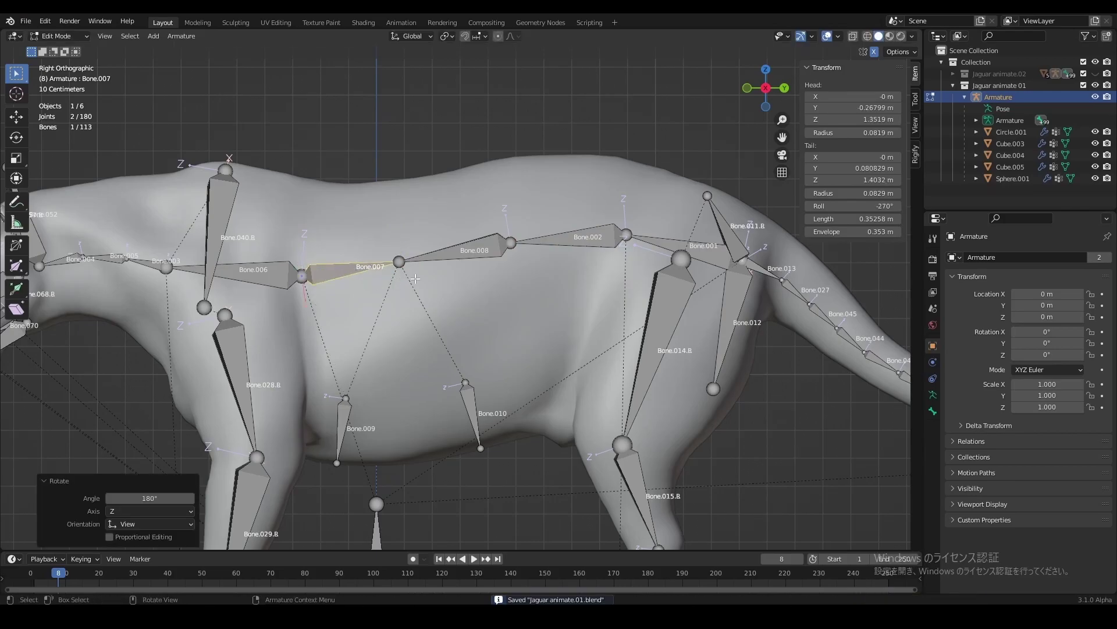
{"action": "left_click", "coordinate": [464, 254]}
{"action": "type", "text": "r"}
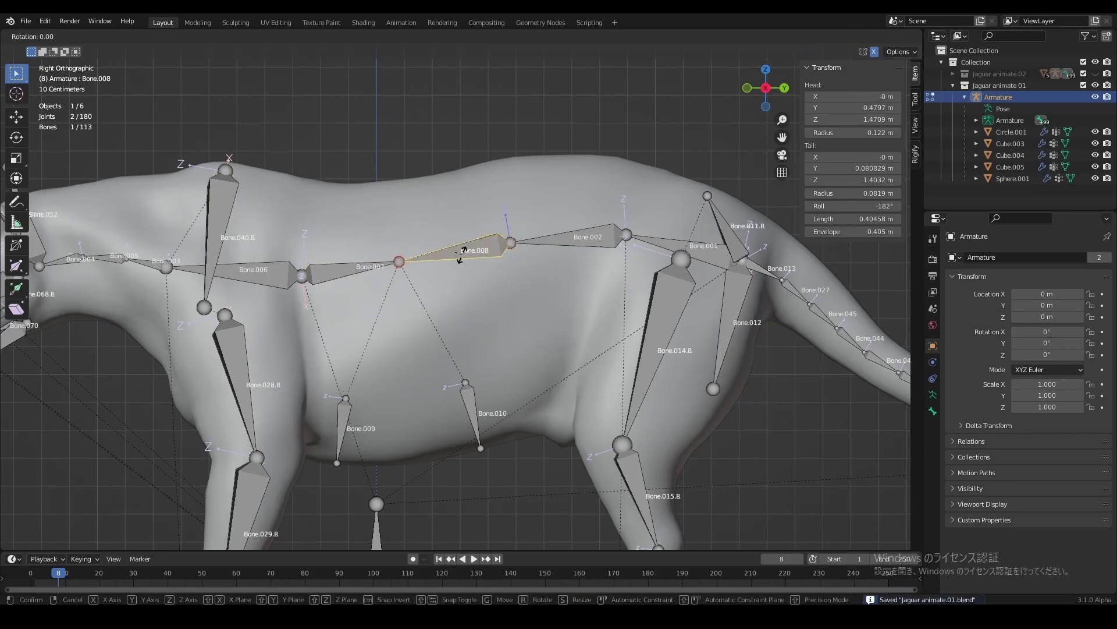
{"action": "type", "text": "180"}
{"action": "key", "text": "Return"}
{"action": "key", "text": "ctrl+s"}
- Turn Bone.002 around and connect-parent the spine bones into a chain
{"action": "left_click", "coordinate": [557, 239]}
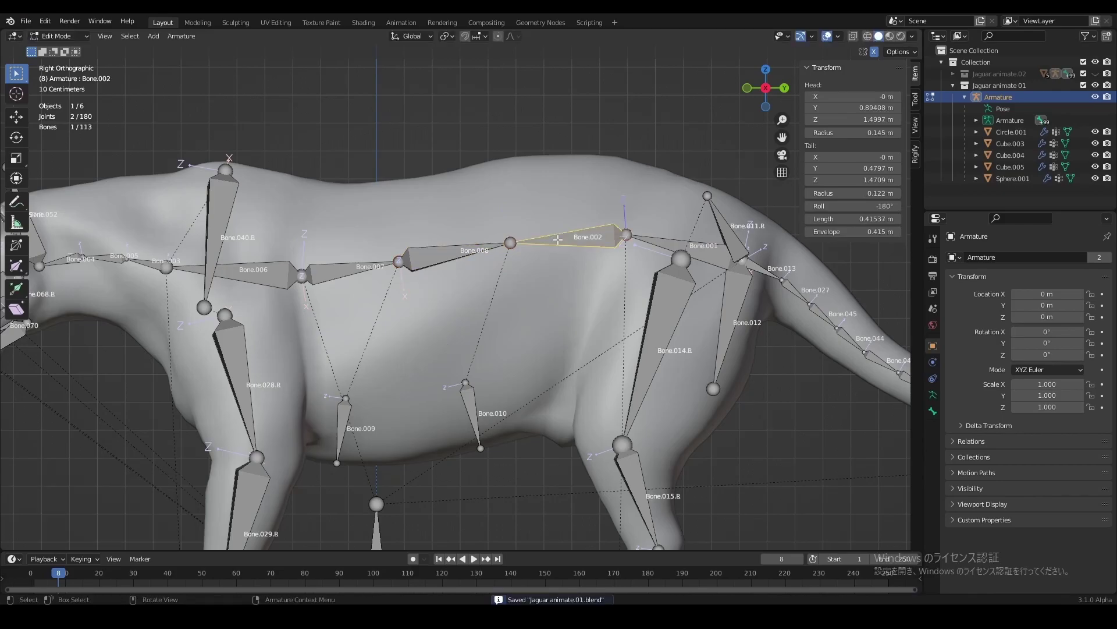
{"action": "type", "text": "r1"}
{"action": "key", "text": "Return"}
{"action": "left_click", "coordinate": [464, 255], "text": "shift"}
{"action": "key", "text": "ctrl+p"}
{"action": "left_click", "coordinate": [419, 249]}
{"action": "key", "text": "ctrl+p"}
{"action": "left_click", "coordinate": [326, 274]}
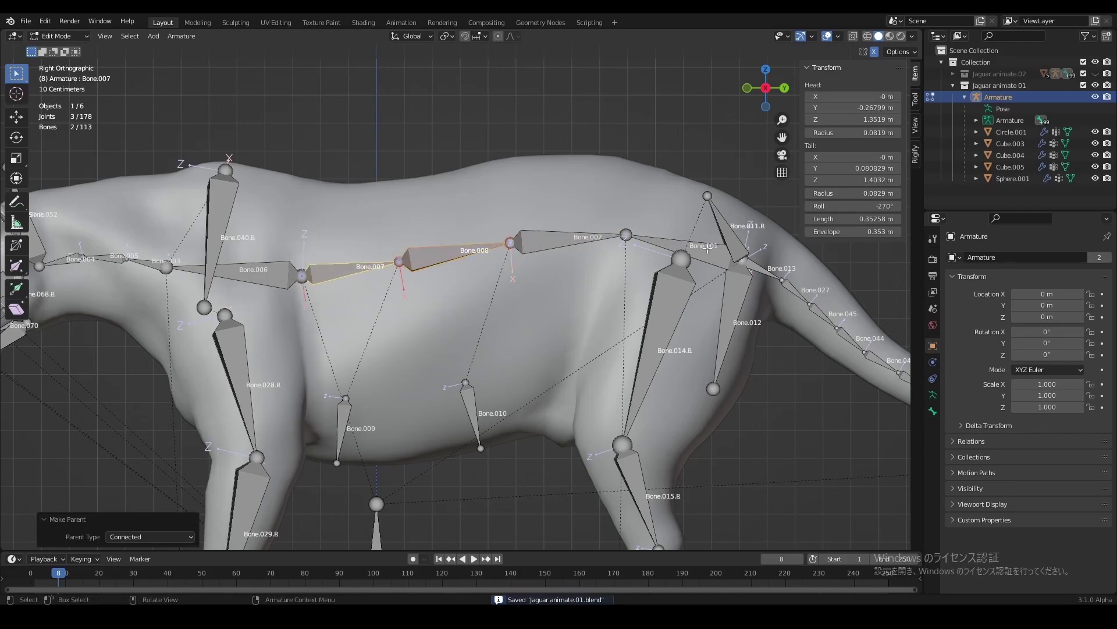
- In Pose Mode, select Bone.002 and bring up its Add Bone Constraint list
{"action": "key", "text": "ctrl+Tab"}
{"action": "left_click", "coordinate": [570, 239]}
{"action": "left_click", "coordinate": [933, 428]}
{"action": "left_click", "coordinate": [1028, 256]}
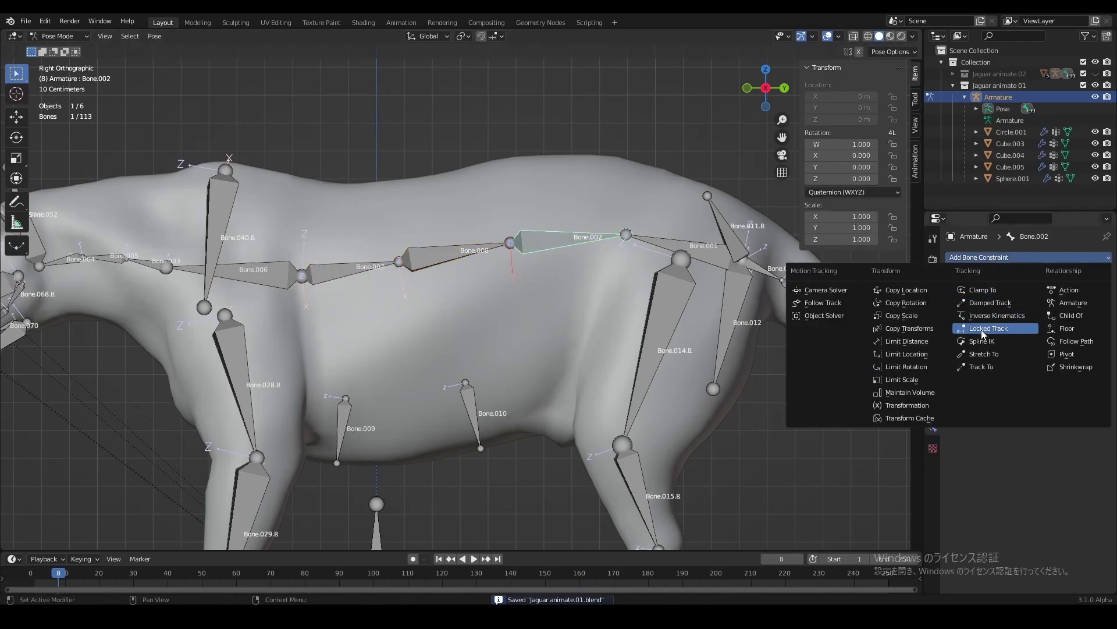
- Give Bone.002 an IK constraint targeting Bone.001, and rotate Bone.001 180° in Edit Mode
{"action": "left_click", "coordinate": [995, 320]}
{"action": "left_click", "coordinate": [1054, 294]}
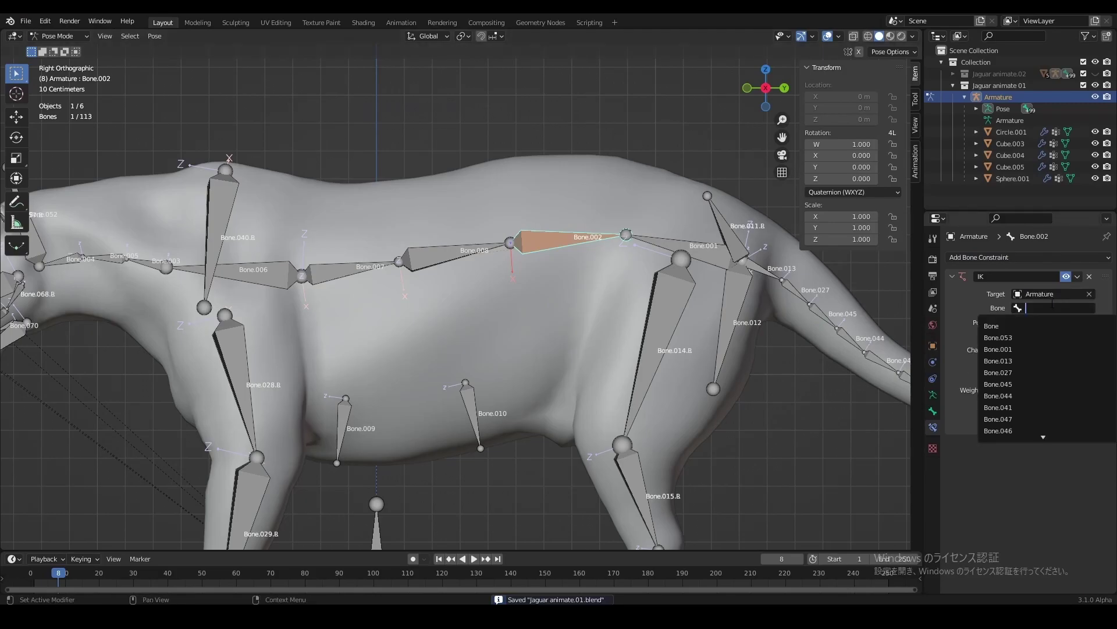
{"action": "left_click", "coordinate": [1024, 349]}
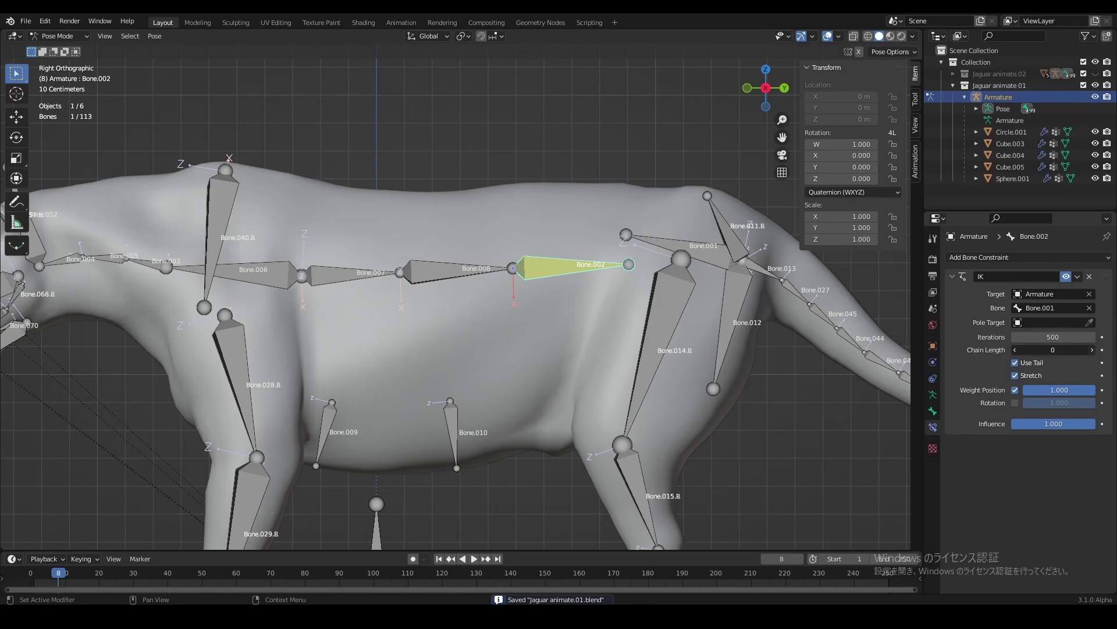
{"action": "key", "text": "Tab"}
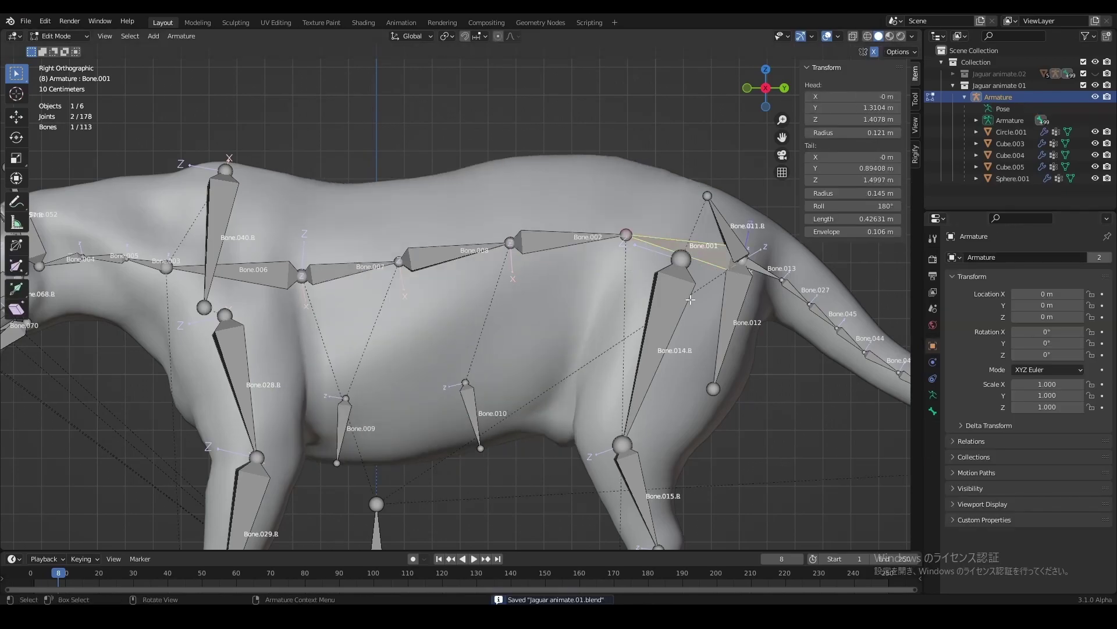
{"action": "key", "text": "r"}
{"action": "key", "text": "Return"}
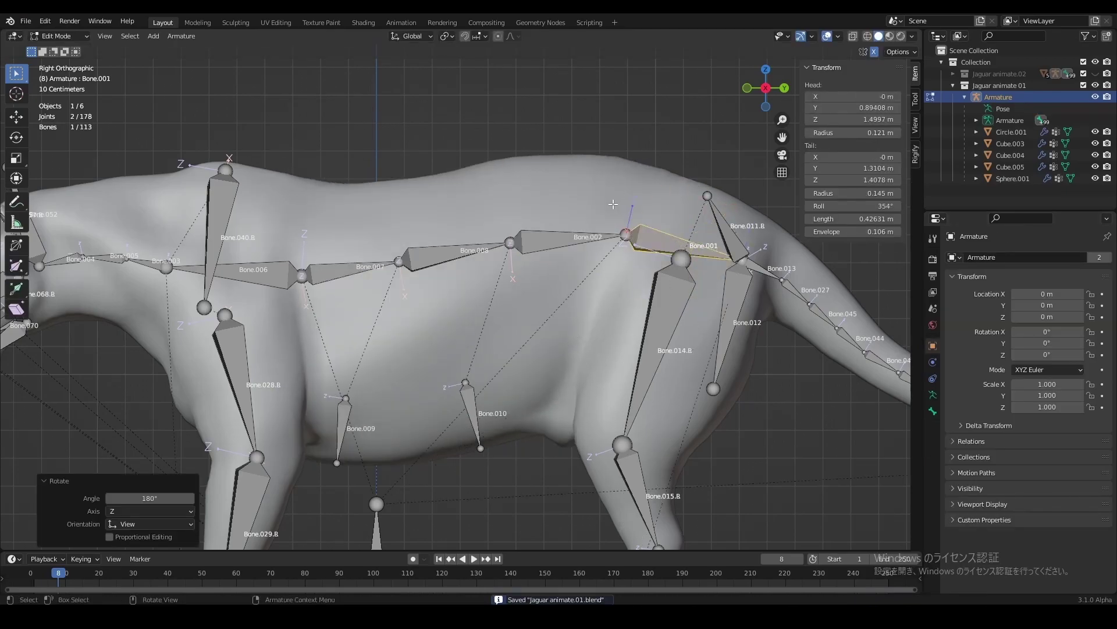
{"action": "key", "text": "Tab"}
- Zoom out and select the tail tip bone Bone.053 in Edit Mode
{"action": "scroll", "coordinate": [701, 258], "scroll_direction": "down", "scroll_amount": 3}
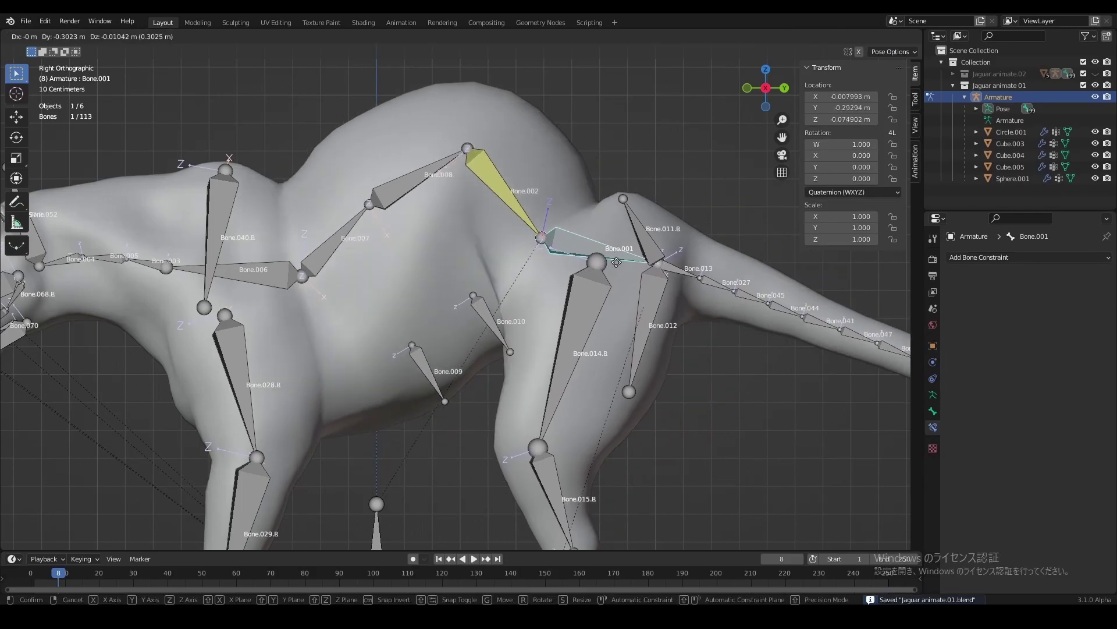
{"action": "scroll", "coordinate": [701, 257], "scroll_direction": "down", "scroll_amount": 2}
{"action": "scroll", "coordinate": [701, 257], "scroll_direction": "down", "scroll_amount": 1}
{"action": "scroll", "coordinate": [701, 257], "scroll_direction": "down", "scroll_amount": 1}
{"action": "key", "text": "Tab"}
{"action": "left_click", "coordinate": [818, 362]}
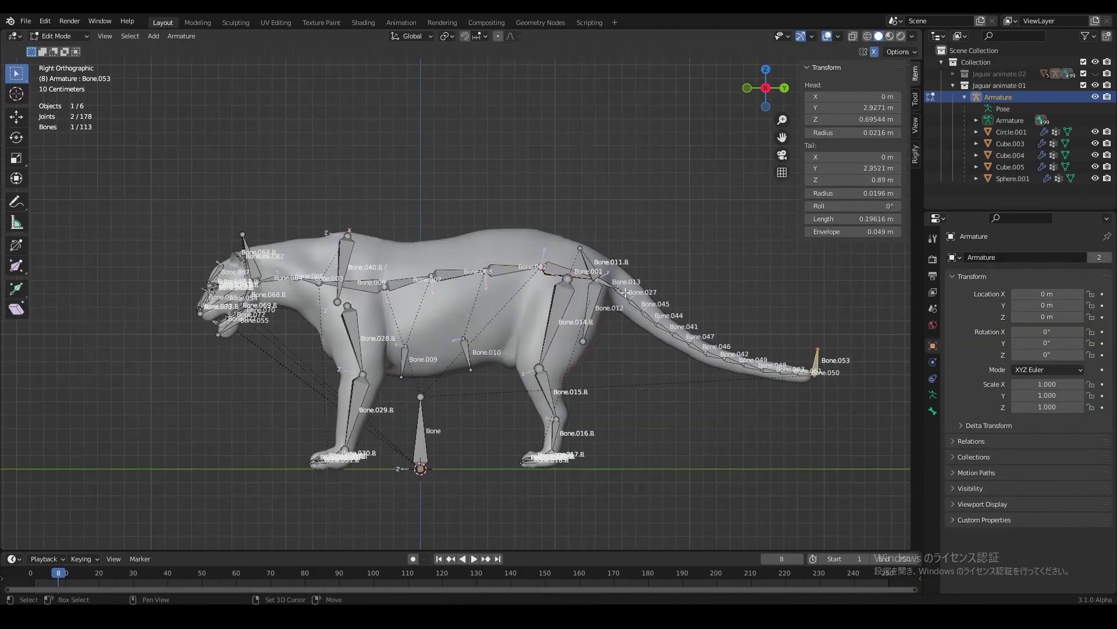
- Parent Bone.053 to Bone.001 with Keep Offset and test the tail swing in Pose Mode
{"action": "key", "text": "ctrl+p"}
{"action": "left_click", "coordinate": [580, 257]}
{"action": "key", "text": "ctrl+s"}
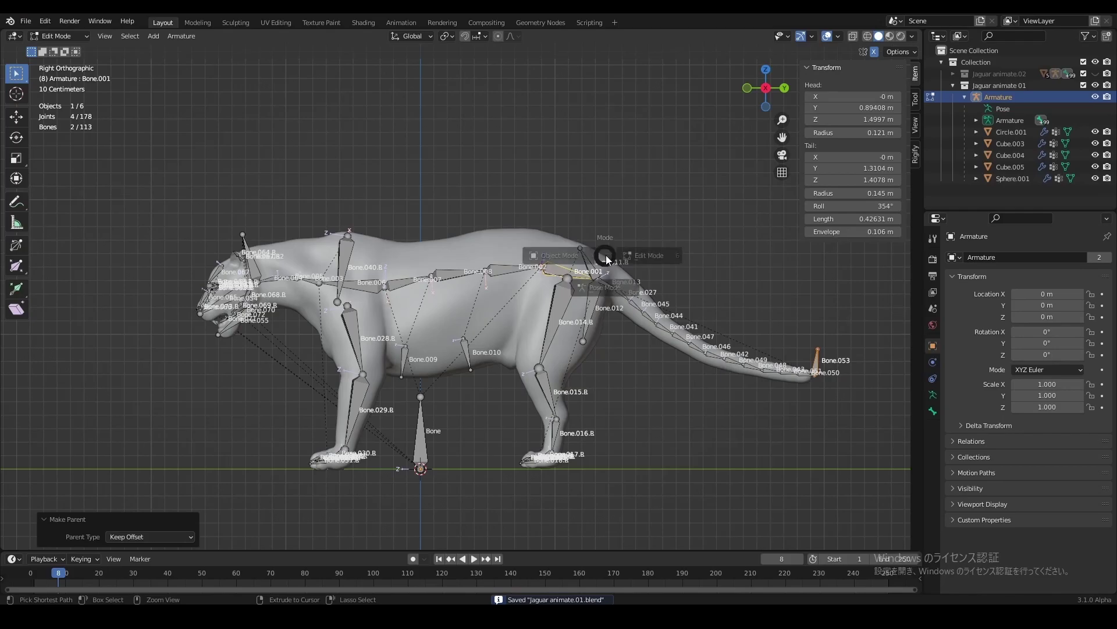
{"action": "key", "text": "Tab"}
{"action": "left_click", "coordinate": [641, 291]}
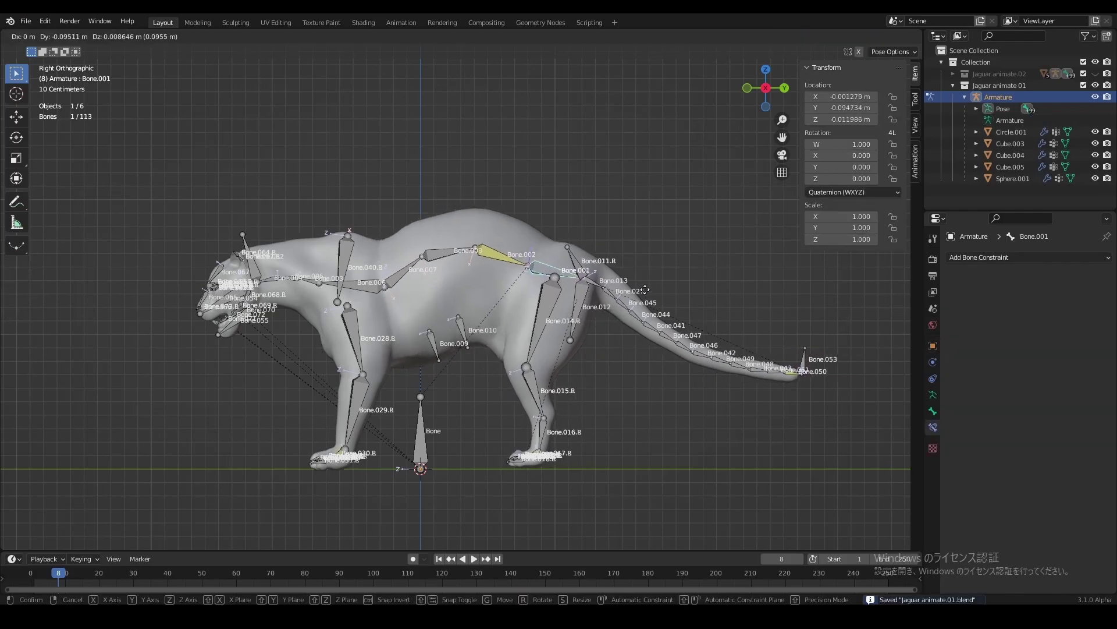
{"action": "key", "text": "r"}
{"action": "left_click", "coordinate": [725, 470]}
{"action": "key", "text": "g"}
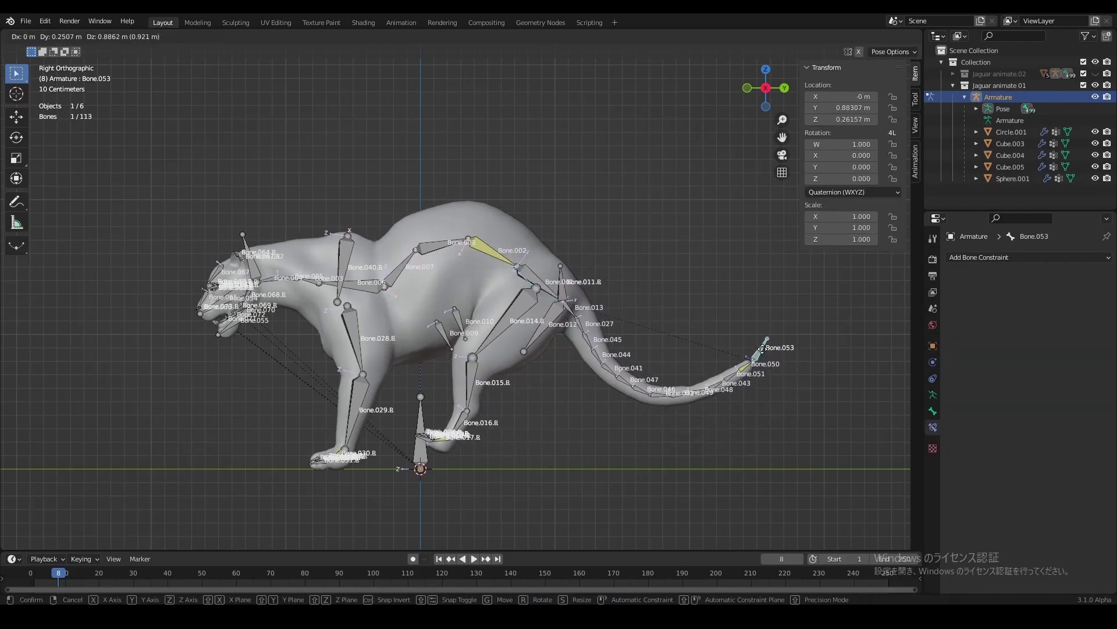
{"action": "key", "text": "ctrl+s"}
- Parent Bone.007 to the root Bone with Keep Offset and test by moving the rig
{"action": "key", "text": "Tab"}
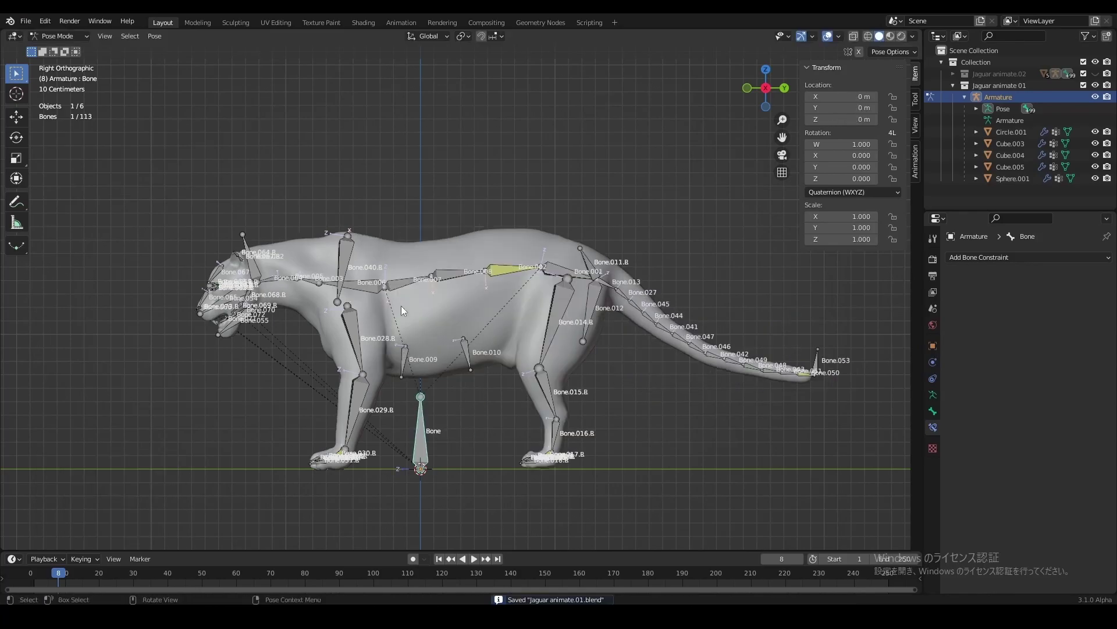
{"action": "left_click", "coordinate": [407, 282]}
{"action": "left_click", "coordinate": [518, 366]}
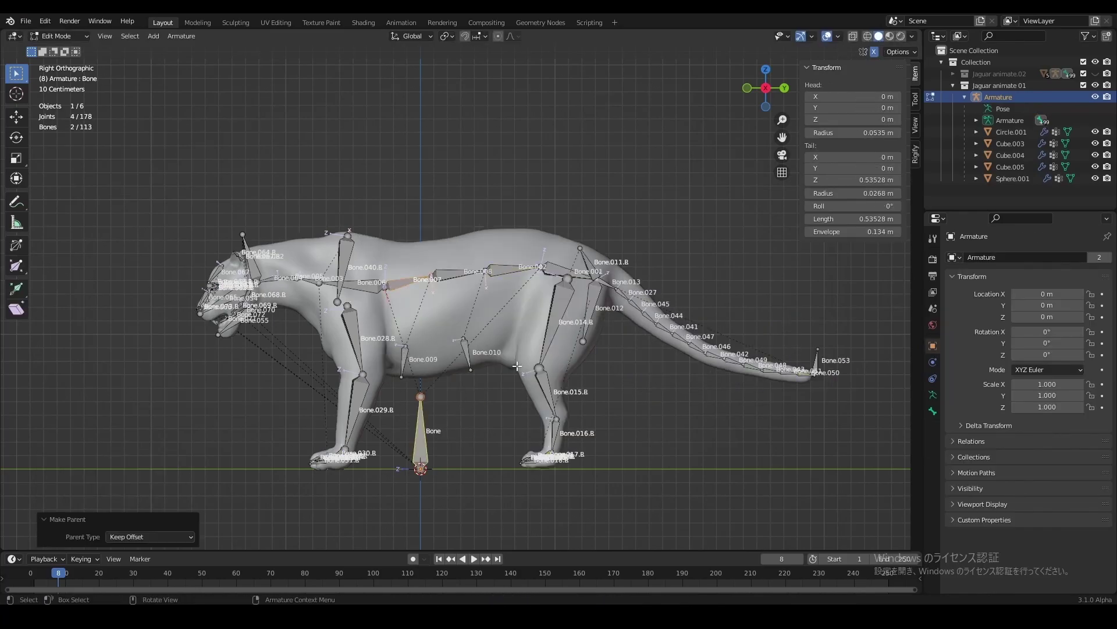
{"action": "key", "text": "Tab"}
{"action": "key", "text": "g"}
{"action": "left_click", "coordinate": [642, 414]}
- Parent Bone.040.L with Keep Offset, save, then paint stray lip weights to zero
{"action": "key", "text": "Tab"}
{"action": "mouse_move", "coordinate": [641, 414]}
{"action": "middle_mouse_down"}
{"action": "mouse_move", "coordinate": [553, 391]}
{"action": "mouse_move", "coordinate": [552, 479]}
{"action": "middle_mouse_up"}
{"action": "scroll", "coordinate": [553, 391], "scroll_direction": "up", "scroll_amount": 3}
{"action": "left_click", "coordinate": [477, 216]}
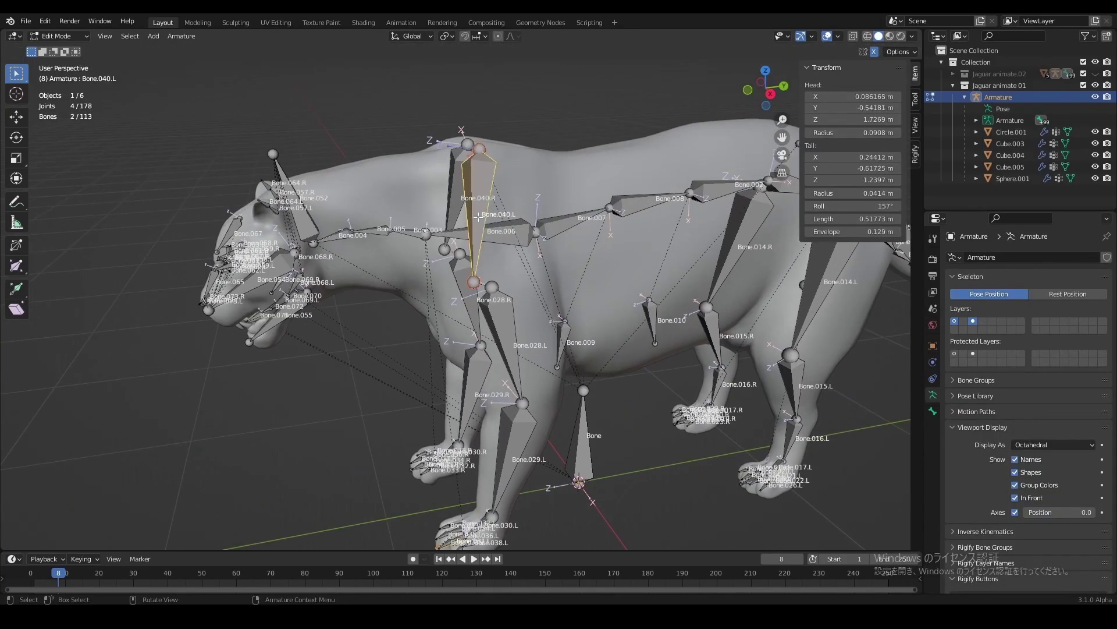
{"action": "left_click", "coordinate": [484, 204]}
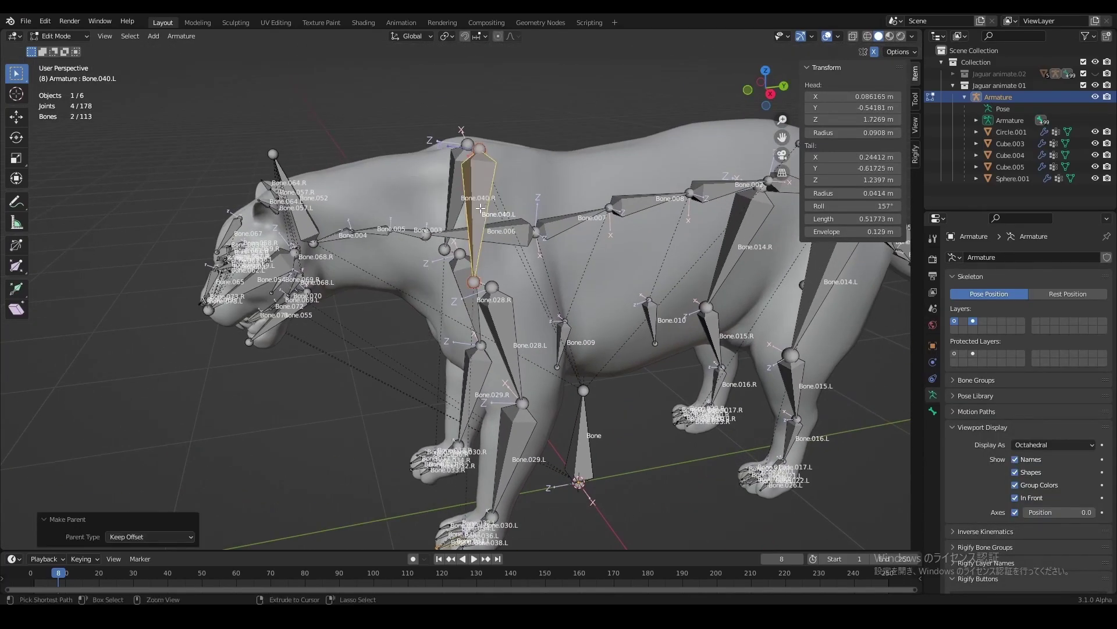
{"action": "key", "text": "ctrl+s"}
{"action": "key", "text": "KP_3"}
{"action": "key", "text": "Tab"}
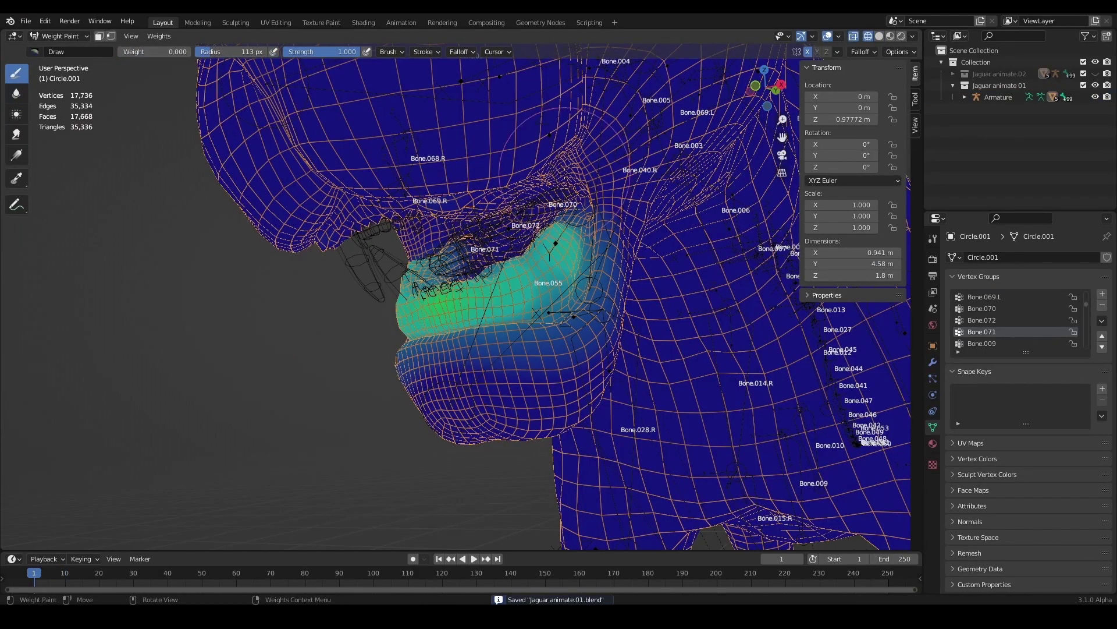
{"action": "left_click_drag", "start_coordinate": [582, 233], "coordinate": [407, 314]}
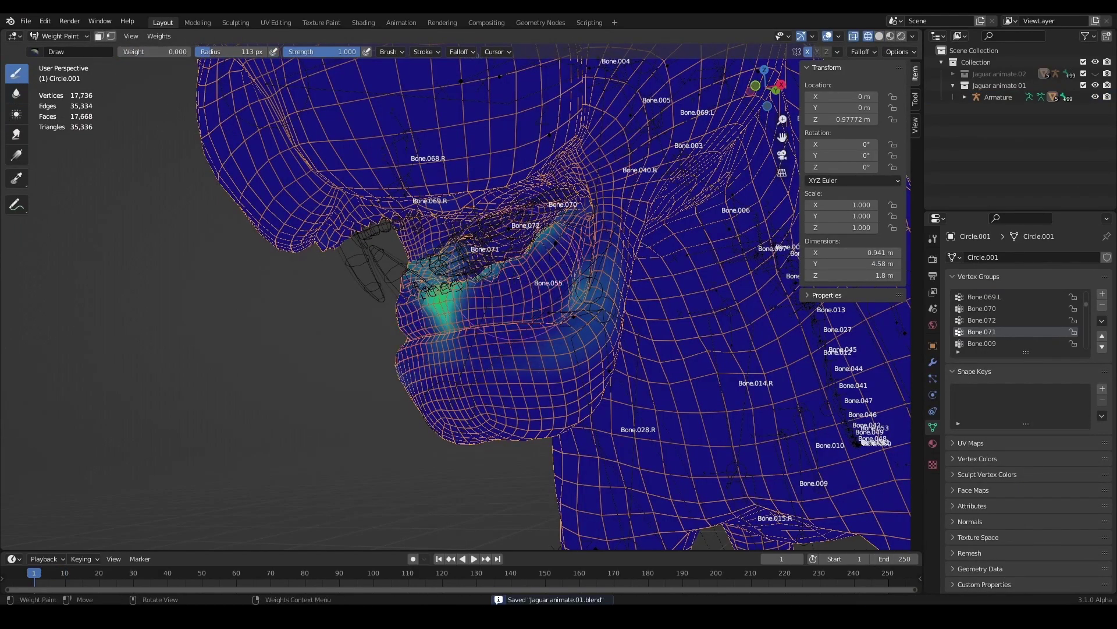
- Paint the leftover teal lip weights on Bone.055 down to zero around the jaw
{"action": "middle_click_drag", "start_coordinate": [407, 315], "coordinate": [353, 329]}
{"action": "mouse_move", "coordinate": [257, 395]}
{"action": "middle_mouse_down"}
{"action": "mouse_move", "coordinate": [407, 291]}
{"action": "mouse_move", "coordinate": [378, 273]}
{"action": "middle_mouse_up"}
{"action": "left_click_drag", "start_coordinate": [297, 273], "coordinate": [466, 326]}
{"action": "scroll", "coordinate": [297, 221], "scroll_direction": "up", "scroll_amount": 3}
{"action": "left_click_drag", "start_coordinate": [291, 221], "coordinate": [192, 204]}
{"action": "scroll", "coordinate": [192, 204], "scroll_direction": "down", "scroll_amount": 3}
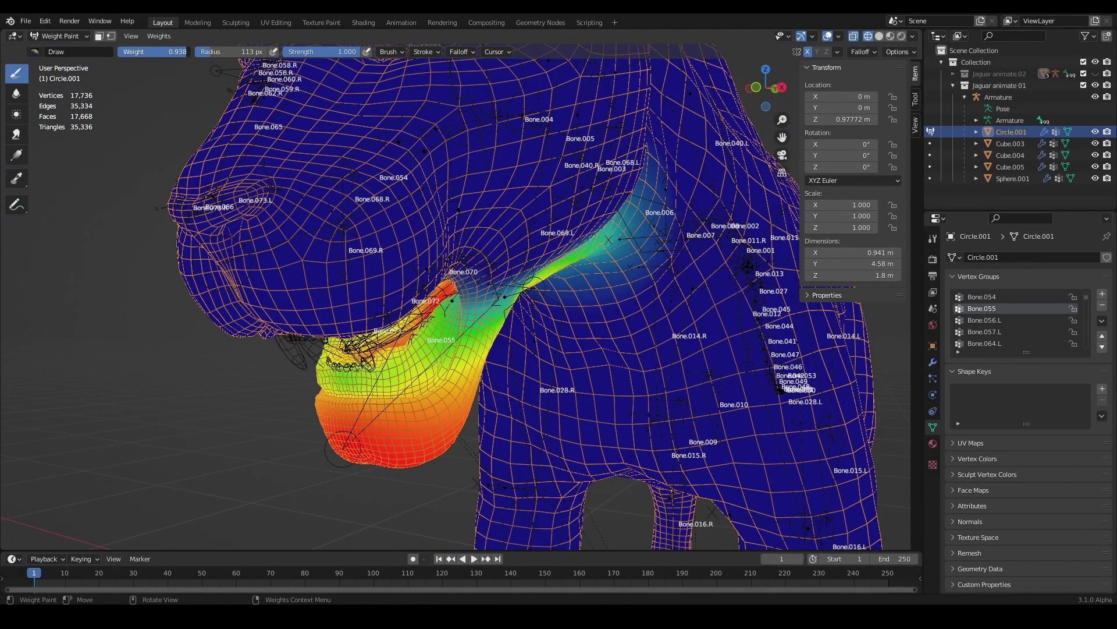
- Save, inspect the jaw weights from front and below, and add a low-poly UV sphere
{"action": "key", "text": "ctrl+s"}
{"action": "middle_click_drag", "start_coordinate": [470, 110], "coordinate": [527, 271]}
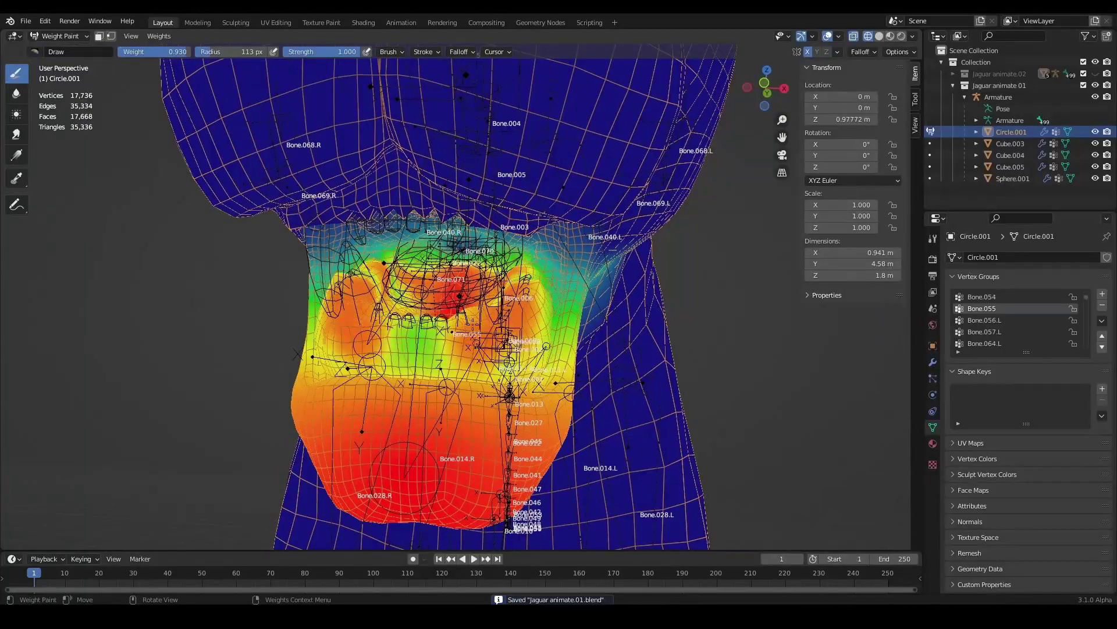
{"action": "scroll", "coordinate": [448, 291], "scroll_direction": "up", "scroll_amount": 3}
{"action": "scroll", "coordinate": [448, 291], "scroll_direction": "up", "scroll_amount": 2}
{"action": "middle_click_drag", "start_coordinate": [448, 291], "coordinate": [477, 256]}
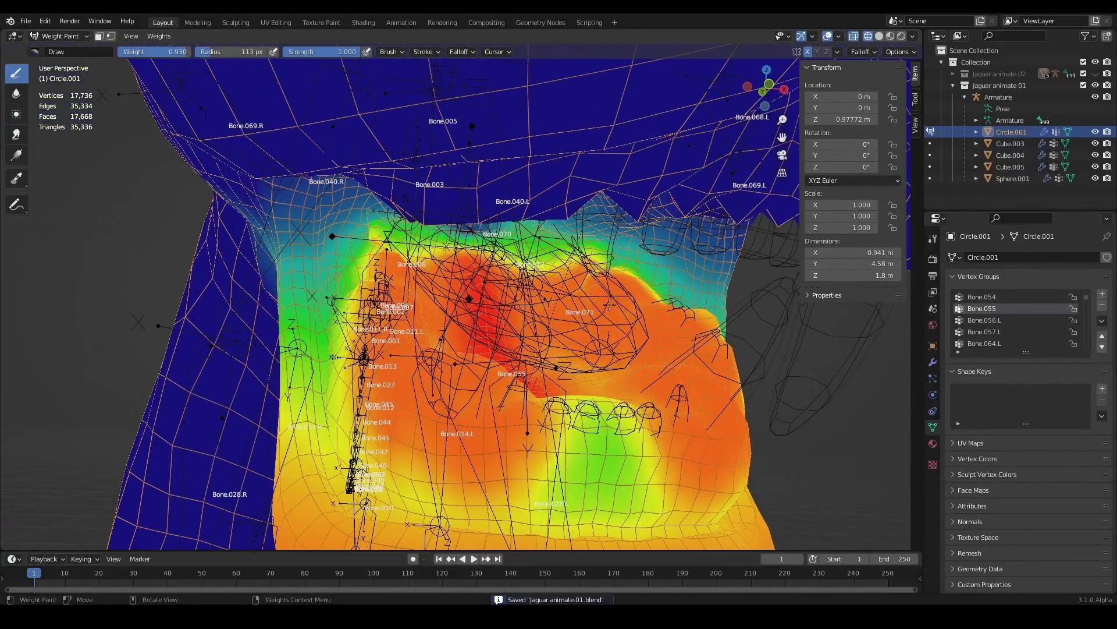
{"action": "mouse_move", "coordinate": [621, 336]}
{"action": "middle_mouse_down"}
{"action": "mouse_move", "coordinate": [402, 362]}
{"action": "mouse_move", "coordinate": [372, 378]}
{"action": "mouse_move", "coordinate": [382, 384]}
{"action": "mouse_move", "coordinate": [355, 349]}
{"action": "mouse_move", "coordinate": [368, 312]}
{"action": "middle_mouse_up"}
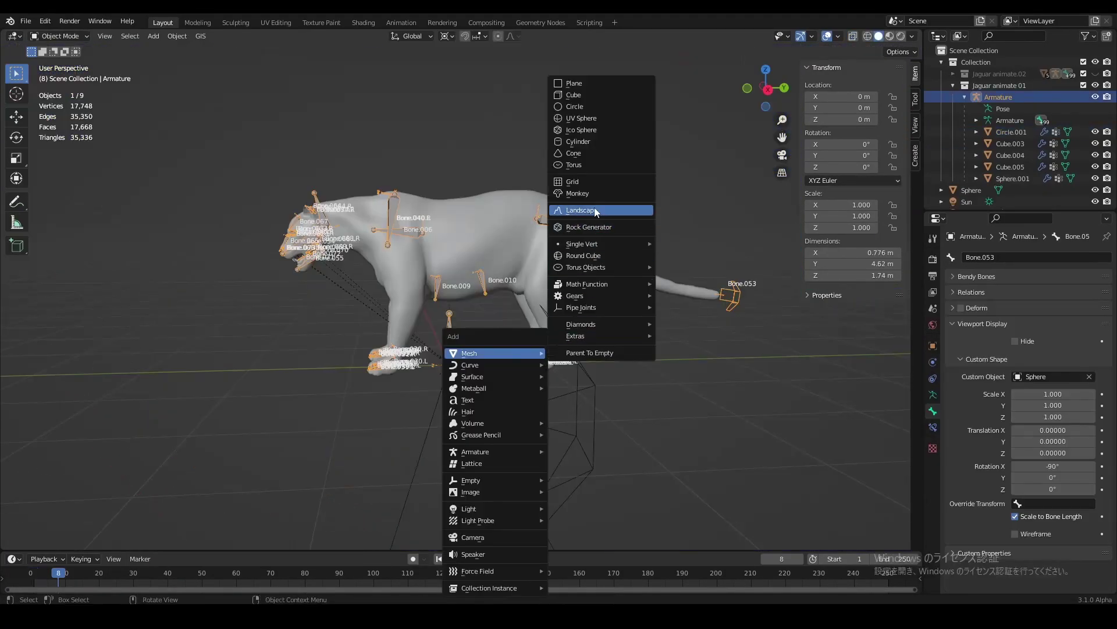
{"action": "left_click", "coordinate": [590, 132]}
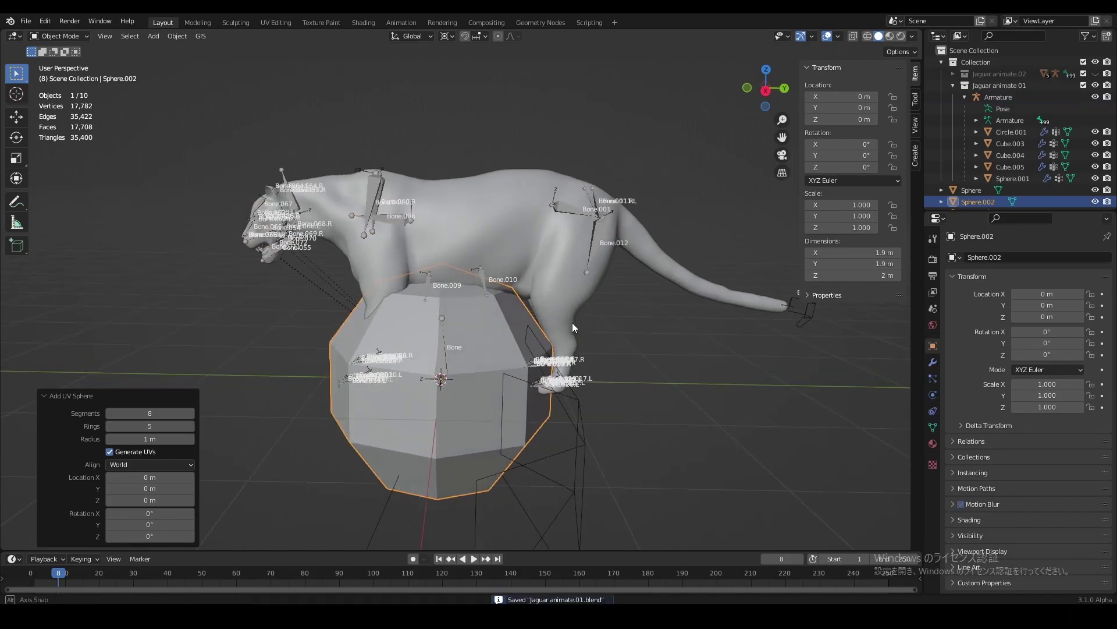
- Rotate the new sphere 90 degrees about the X axis
{"action": "middle_click_drag", "start_coordinate": [581, 318], "coordinate": [558, 322]}
{"action": "key", "text": "s"}
{"action": "key", "text": "x"}
{"action": "key", "text": "9"}
{"action": "key", "text": "0"}
{"action": "key", "text": "Return"}
{"action": "key", "text": "ctrl+s"}
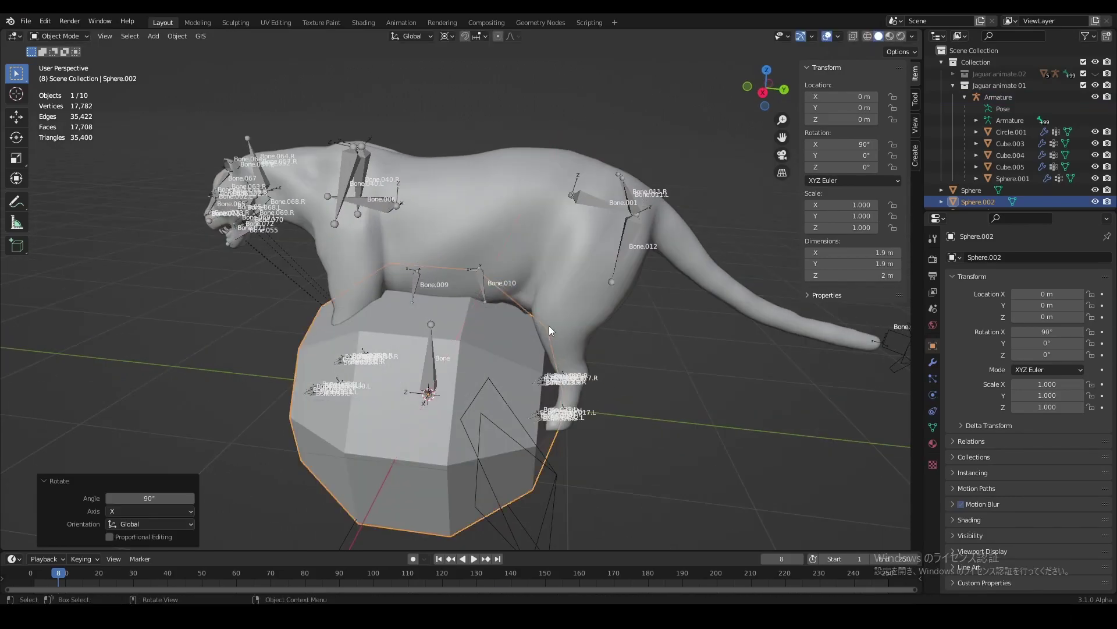
- In Edit Mode, stretch the sphere mesh lengthwise along Y
{"action": "key", "text": "Tab"}
{"action": "key", "text": "s"}
{"action": "key", "text": "y"}
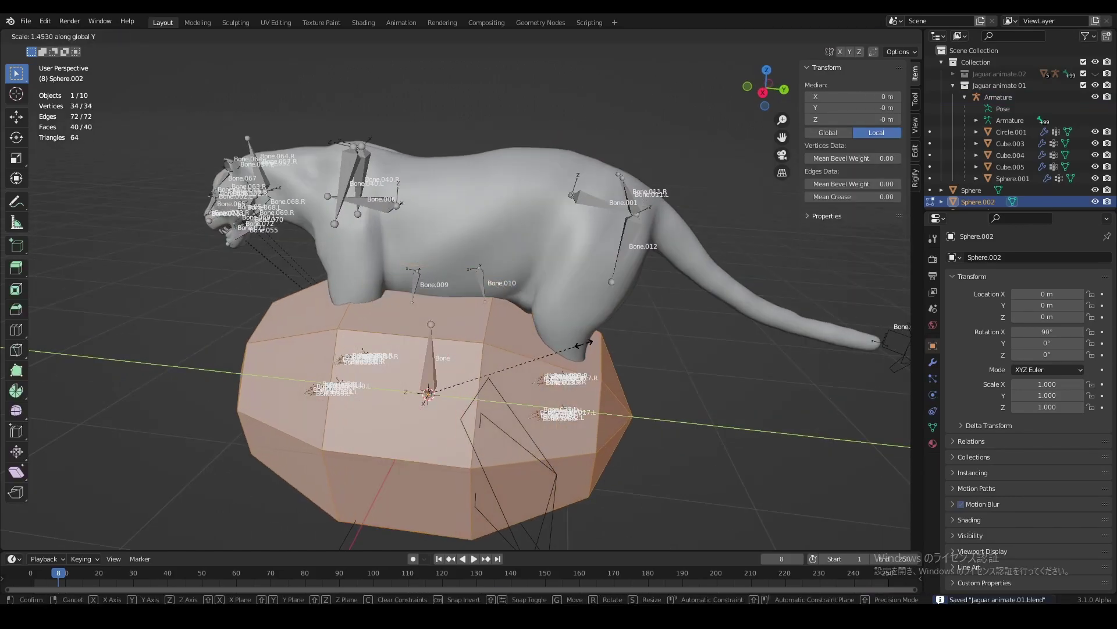
{"action": "left_click", "coordinate": [600, 344]}
- Delete the two end vertices of the stretched sphere
{"action": "key", "text": "1"}
{"action": "middle_click_drag", "start_coordinate": [600, 344], "coordinate": [673, 425]}
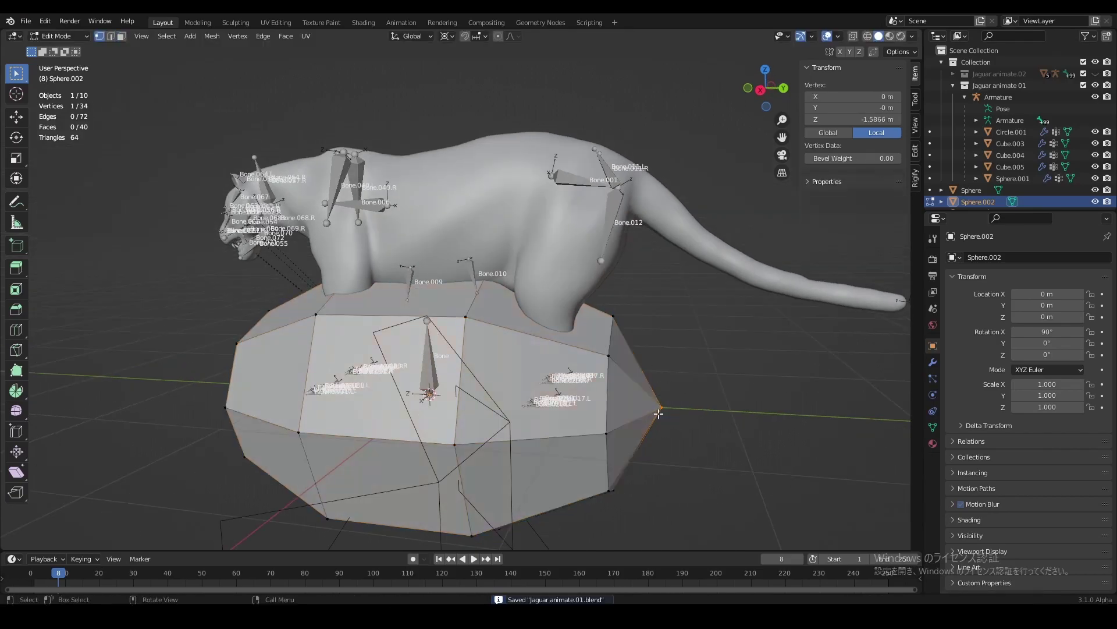
{"action": "key", "text": "x"}
{"action": "left_click", "coordinate": [446, 336]}
{"action": "middle_click_drag", "start_coordinate": [446, 337], "coordinate": [446, 337]}
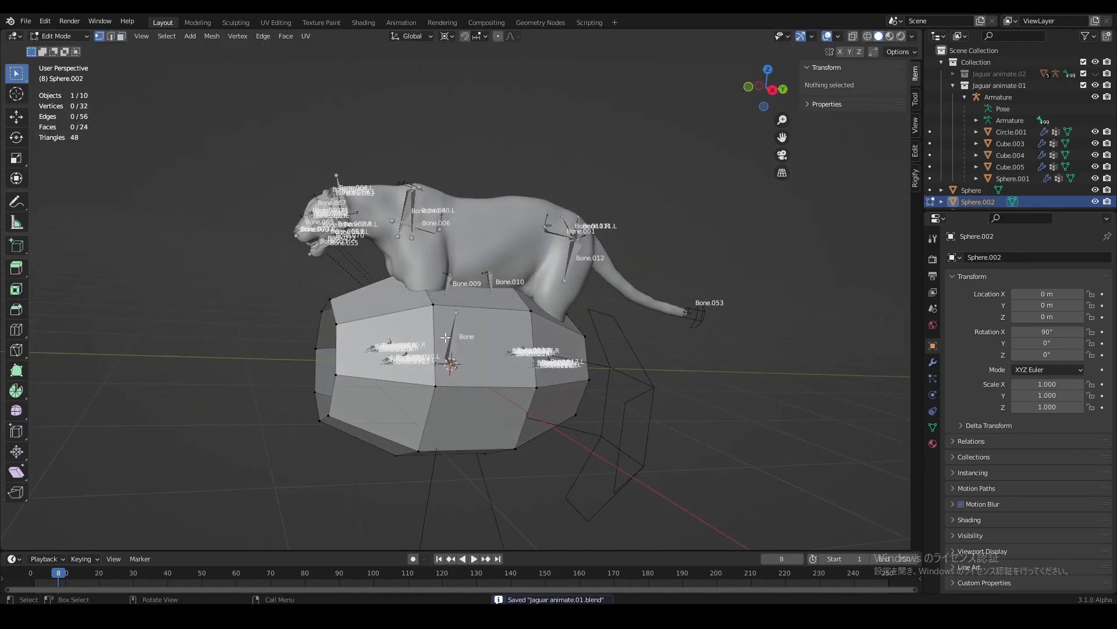
- Using X-ray, select and delete the side faces of the cage, then save
{"action": "key", "text": "z"}
{"action": "key", "text": "alt+z"}
{"action": "left_click", "coordinate": [361, 398]}
{"action": "left_click", "coordinate": [535, 387], "text": "shift"}
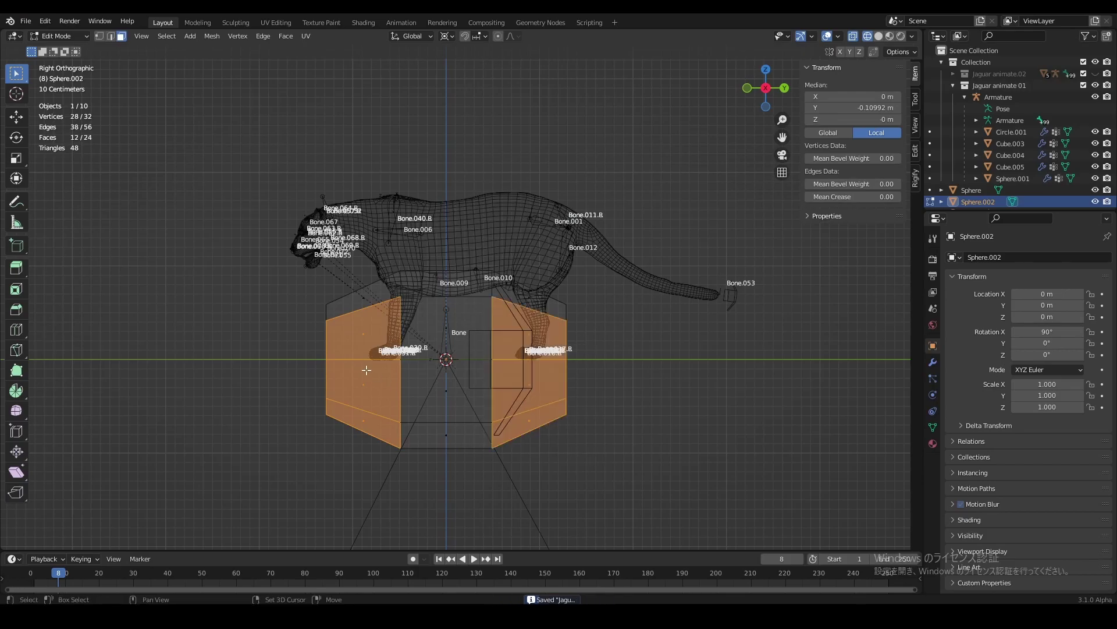
{"action": "left_click", "coordinate": [445, 408], "text": "shift"}
{"action": "middle_click_drag", "start_coordinate": [445, 408], "coordinate": [525, 426]}
{"action": "key", "text": "x"}
{"action": "left_click", "coordinate": [489, 451]}
{"action": "key", "text": "alt+z"}
{"action": "key", "text": "ctrl+s"}
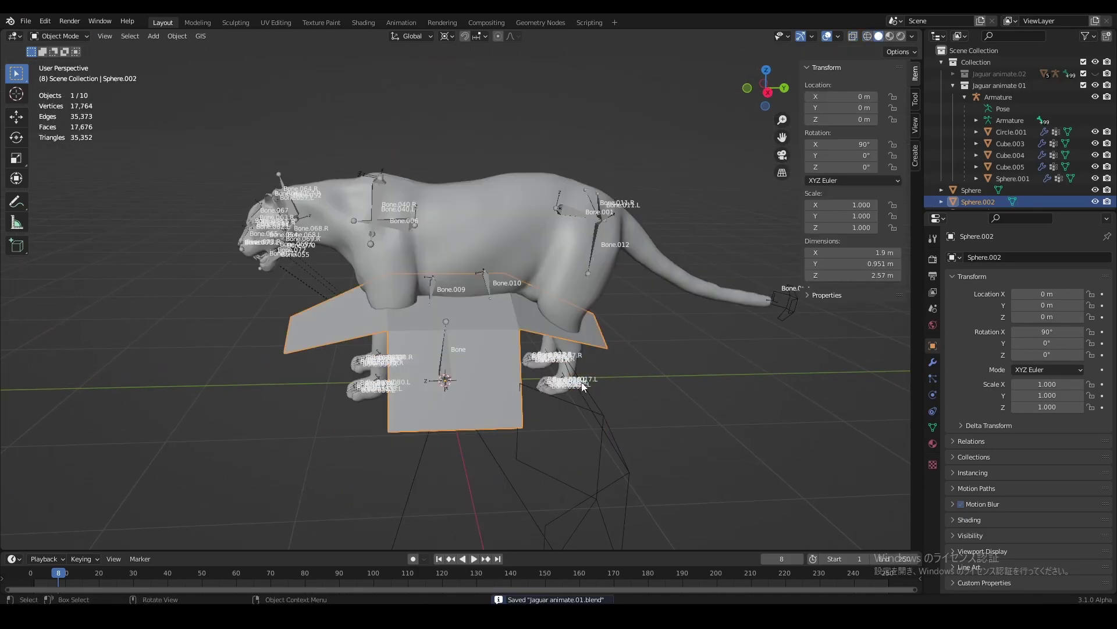
- Delete Only Faces on the remaining mesh, leaving an edge-only wire cage
{"action": "key", "text": "a"}
{"action": "key", "text": "x"}
{"action": "left_click", "coordinate": [505, 345]}
{"action": "key", "text": "Tab"}
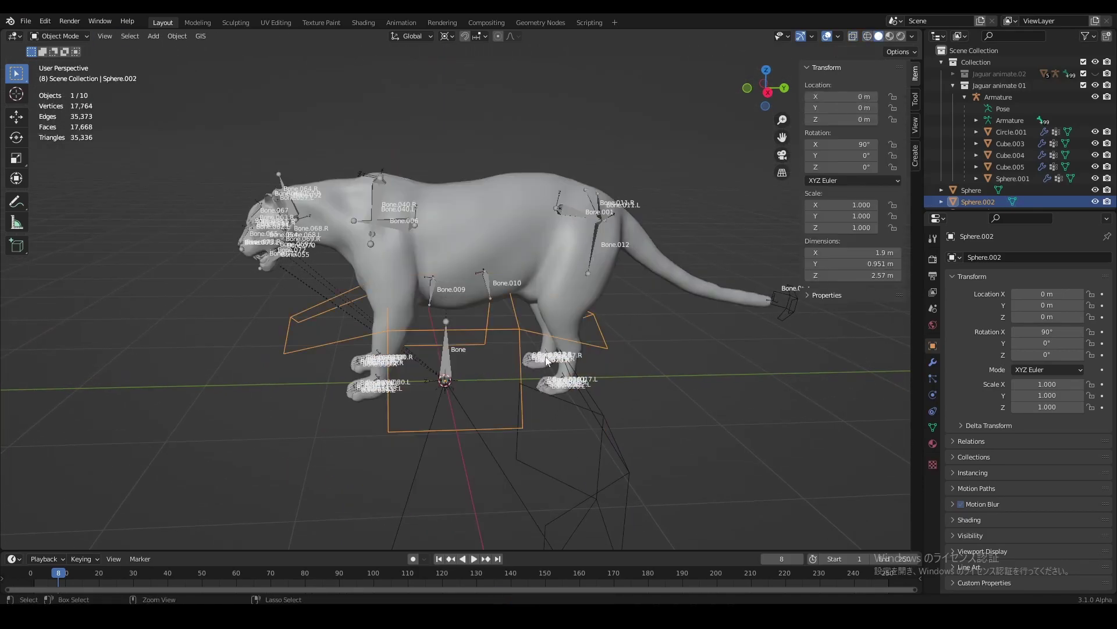
- Select the jaguar's armature and switch it into Pose Mode
{"action": "scroll", "coordinate": [574, 311], "scroll_direction": "up", "scroll_amount": 2}
{"action": "left_click", "coordinate": [622, 254]}
{"action": "key", "text": "ctrl+Tab"}
{"action": "scroll", "coordinate": [1093, 530], "scroll_direction": "down", "scroll_amount": 1}
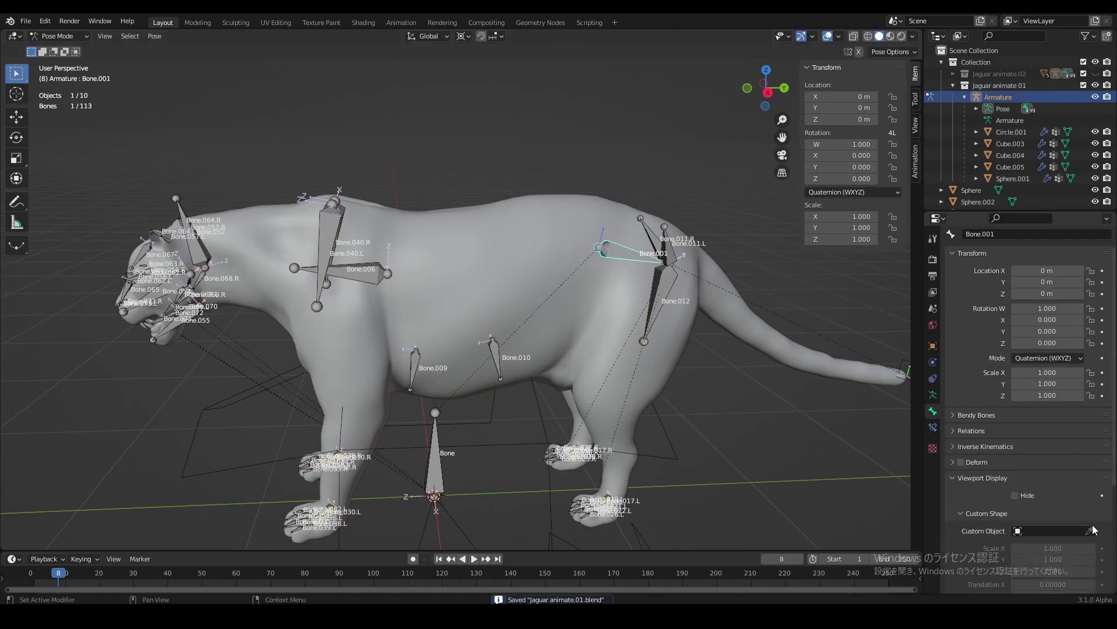
- Give Bone.001 the Sphere.002 custom shape at scale 0.7, rotated 90° in X, checking the hips
{"action": "key", "text": "ctrl+s"}
{"action": "scroll", "coordinate": [1055, 483], "scroll_direction": "down", "scroll_amount": 3}
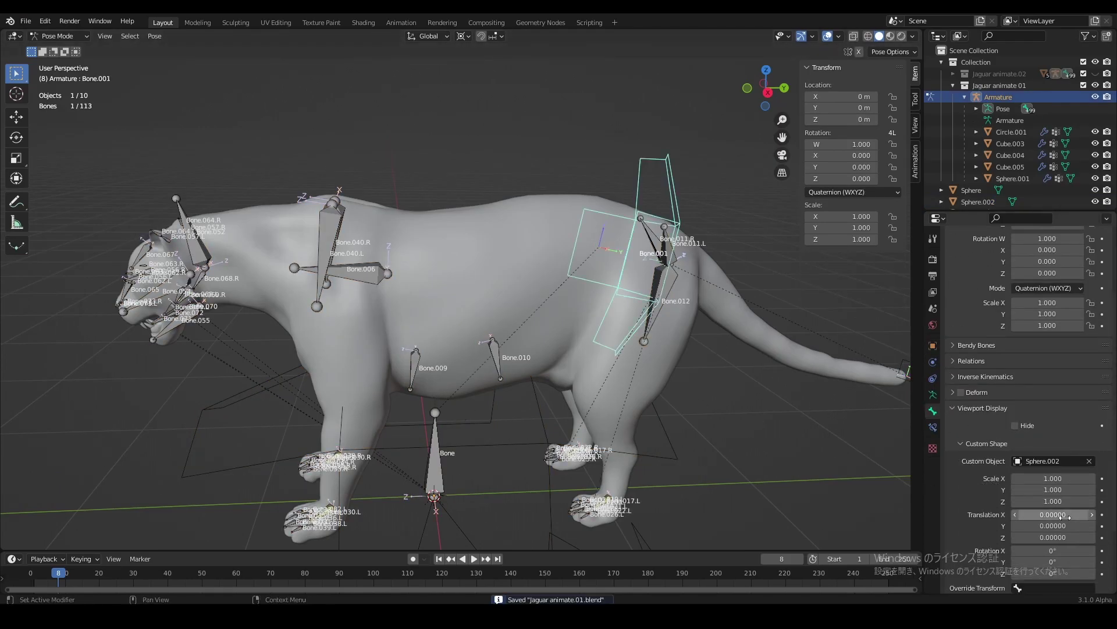
{"action": "scroll", "coordinate": [1055, 483], "scroll_direction": "down", "scroll_amount": 3}
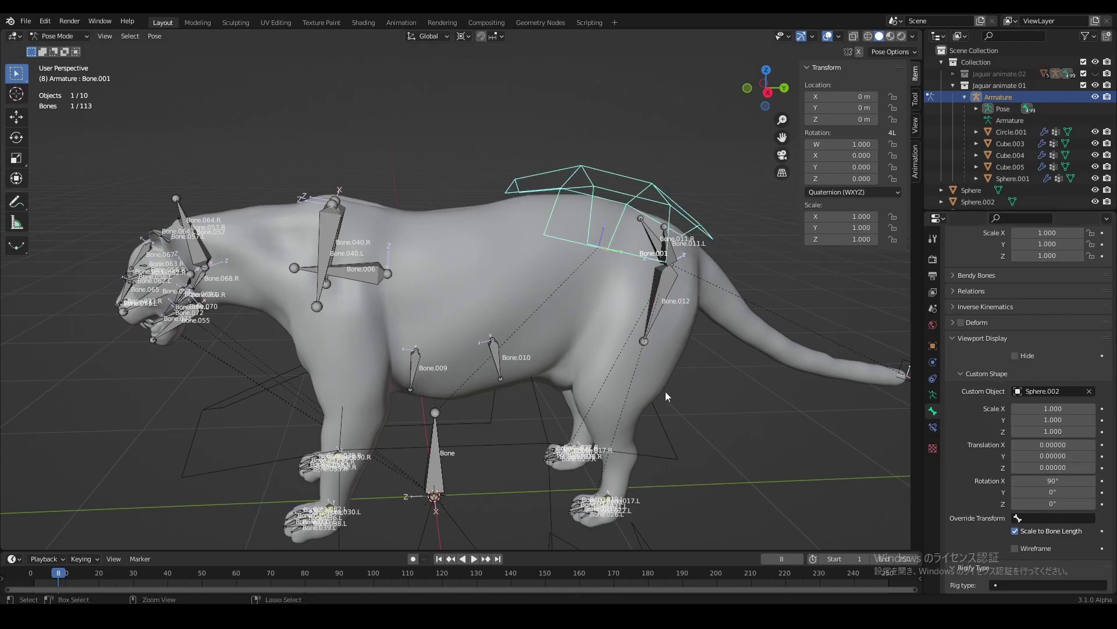
{"action": "middle_click_drag", "start_coordinate": [676, 394], "coordinate": [586, 350]}
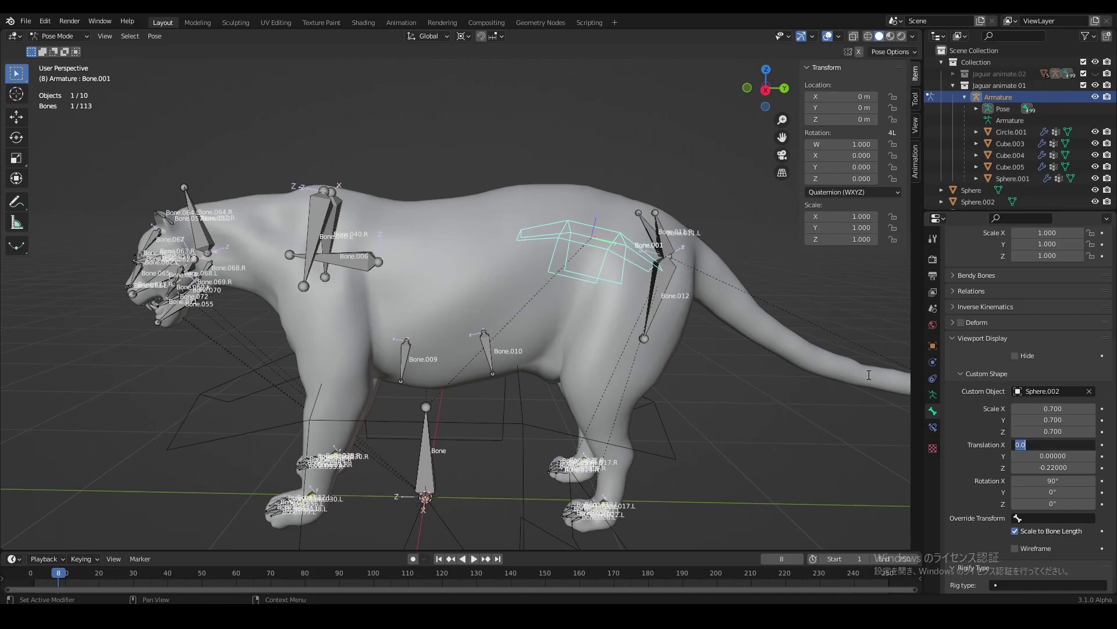
{"action": "mouse_move", "coordinate": [805, 388]}
{"action": "middle_mouse_down"}
{"action": "mouse_move", "coordinate": [622, 311]}
{"action": "mouse_move", "coordinate": [531, 347]}
{"action": "mouse_move", "coordinate": [378, 328]}
{"action": "mouse_move", "coordinate": [547, 322]}
{"action": "middle_mouse_up"}
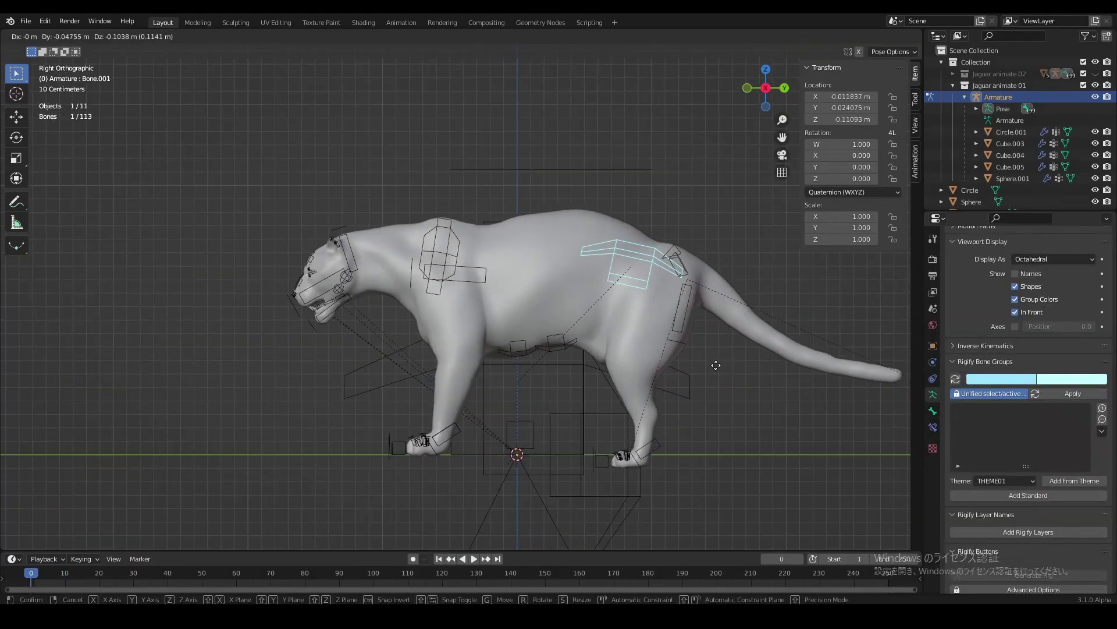
- Confirm the hip position, save, and lift hind foot controls Bone.018.L and Bone.018.R
{"action": "left_click", "coordinate": [716, 365]}
{"action": "key", "text": "ctrl+s"}
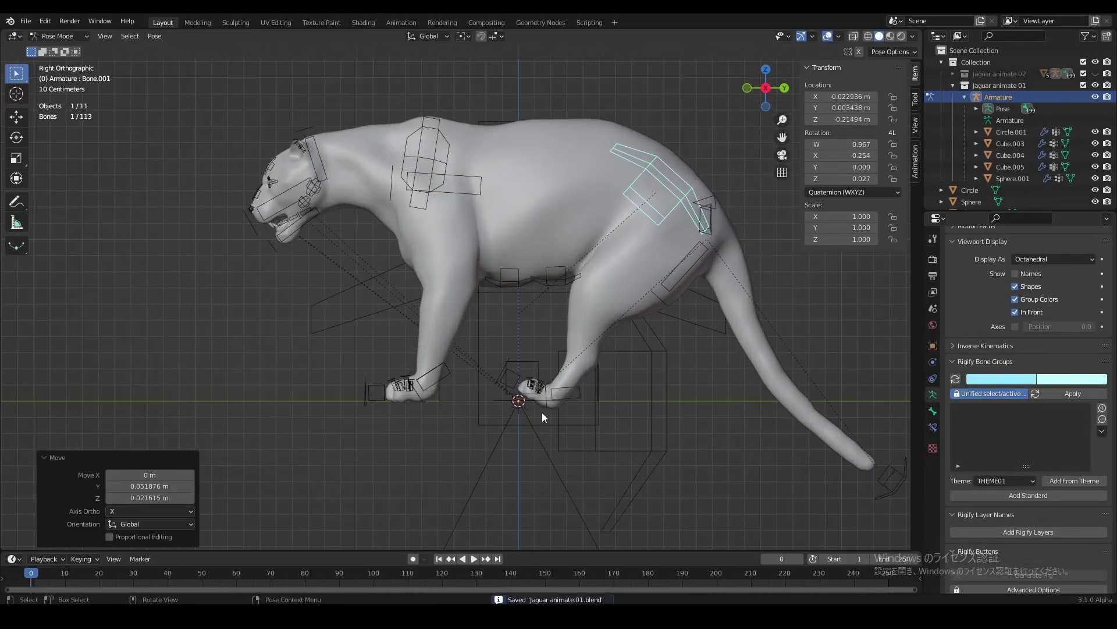
{"action": "scroll", "coordinate": [543, 417], "scroll_direction": "up", "scroll_amount": 1}
{"action": "left_click", "coordinate": [521, 391]}
{"action": "key", "text": "g"}
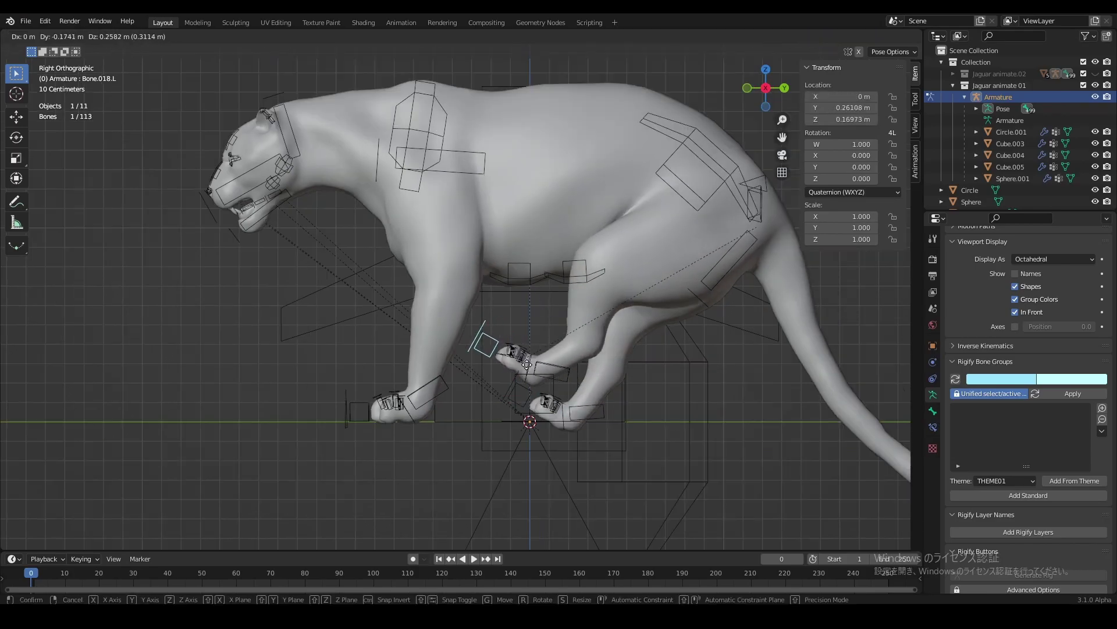
{"action": "left_click", "coordinate": [512, 349]}
{"action": "left_click", "coordinate": [548, 402]}
{"action": "key", "text": "g"}
{"action": "left_click", "coordinate": [488, 307]}
- Tilt paw bone Bone.017.R and raise the tail bone Bone.053
{"action": "left_click", "coordinate": [544, 368]}
{"action": "key", "text": "r"}
{"action": "left_click", "coordinate": [584, 329]}
{"action": "scroll", "coordinate": [584, 330], "scroll_direction": "down", "scroll_amount": 2}
{"action": "left_click", "coordinate": [878, 292]}
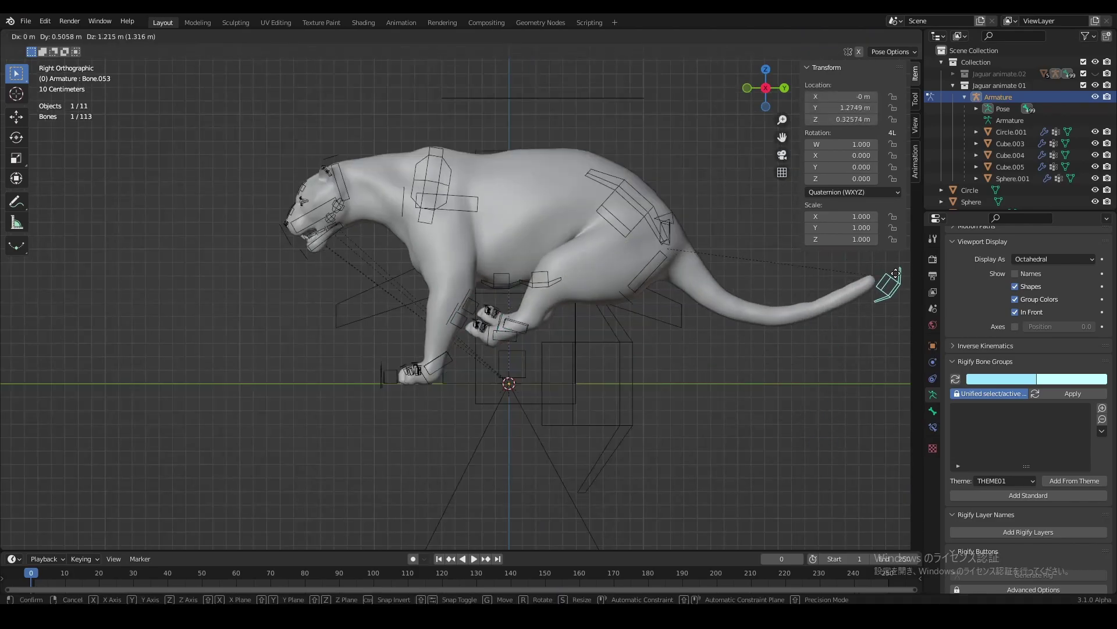
{"action": "key", "text": "g"}
{"action": "mouse_move", "coordinate": [508, 336]}
{"action": "middle_mouse_down", "text": "alt"}
{"action": "mouse_move", "coordinate": [508, 261]}
{"action": "mouse_move", "coordinate": [508, 337]}
{"action": "middle_mouse_up", "text": "alt"}
{"action": "scroll", "coordinate": [508, 336], "scroll_direction": "up", "scroll_amount": 2}
- Reposition front foot control Bone.031.R and rotate paw bone Bone.030.L
{"action": "left_click", "coordinate": [464, 386]}
{"action": "key", "text": "g"}
{"action": "left_click", "coordinate": [332, 416]}
{"action": "key", "text": "g"}
{"action": "left_click", "coordinate": [488, 393]}
{"action": "mouse_move", "coordinate": [533, 351]}
{"action": "middle_mouse_down"}
{"action": "mouse_move", "coordinate": [519, 339]}
{"action": "mouse_move", "coordinate": [498, 352]}
{"action": "mouse_move", "coordinate": [459, 400]}
{"action": "middle_mouse_up"}
{"action": "left_click", "coordinate": [492, 364]}
{"action": "key", "text": "r"}
{"action": "left_click", "coordinate": [518, 334]}
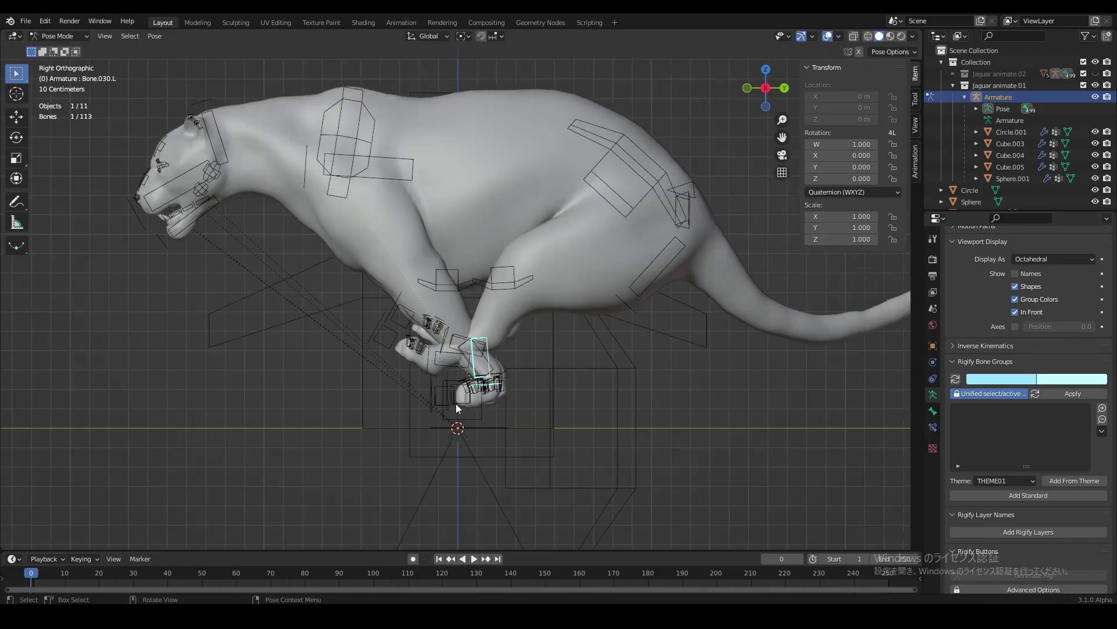
- Rotate the two front paw bones, save, and adjust a front foot control's position
{"action": "left_click", "coordinate": [447, 388], "text": "shift"}
{"action": "key", "text": "r"}
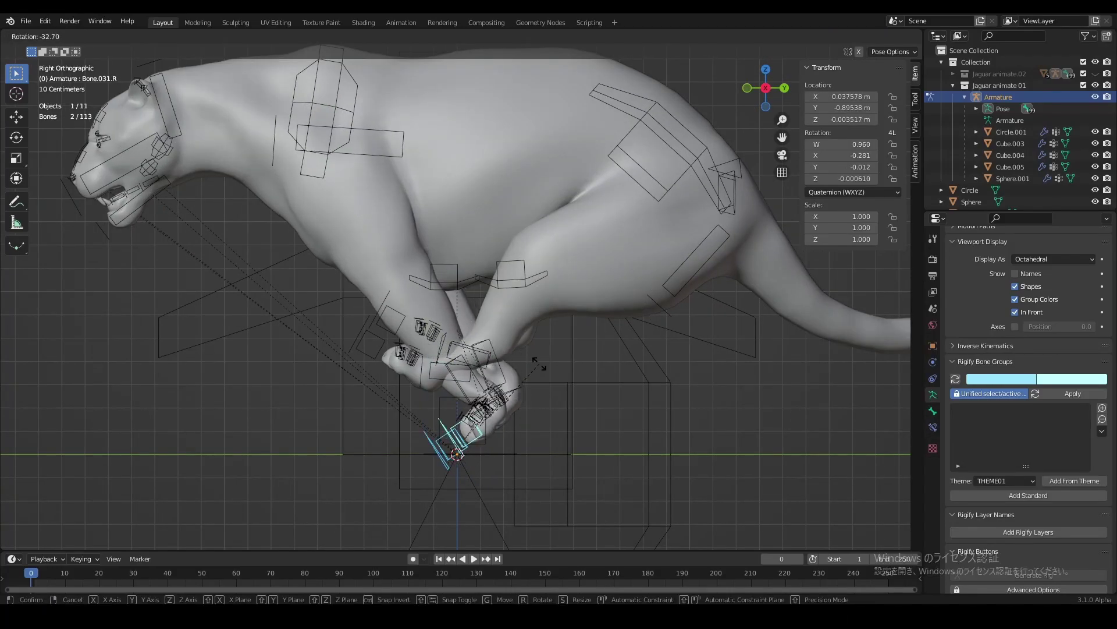
{"action": "left_click", "coordinate": [495, 348]}
{"action": "key", "text": "ctrl+s"}
{"action": "key", "text": "g"}
{"action": "left_click", "coordinate": [511, 402]}
{"action": "mouse_move", "coordinate": [511, 401]}
{"action": "middle_mouse_down"}
{"action": "mouse_move", "coordinate": [512, 352]}
{"action": "mouse_move", "coordinate": [546, 448]}
{"action": "middle_mouse_up"}
{"action": "left_click", "coordinate": [494, 443]}
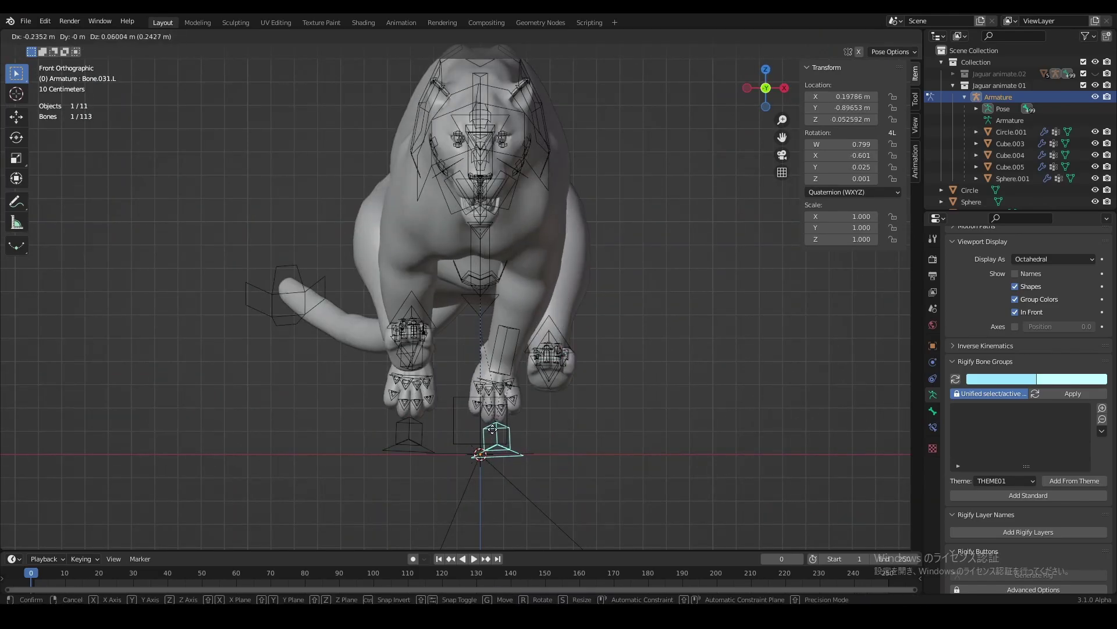
{"action": "key", "text": "g"}
{"action": "left_click", "coordinate": [480, 437]}
- Rotate both front paws together into the crouch
{"action": "left_click", "coordinate": [550, 349]}
{"action": "left_click", "coordinate": [407, 335], "text": "shift"}
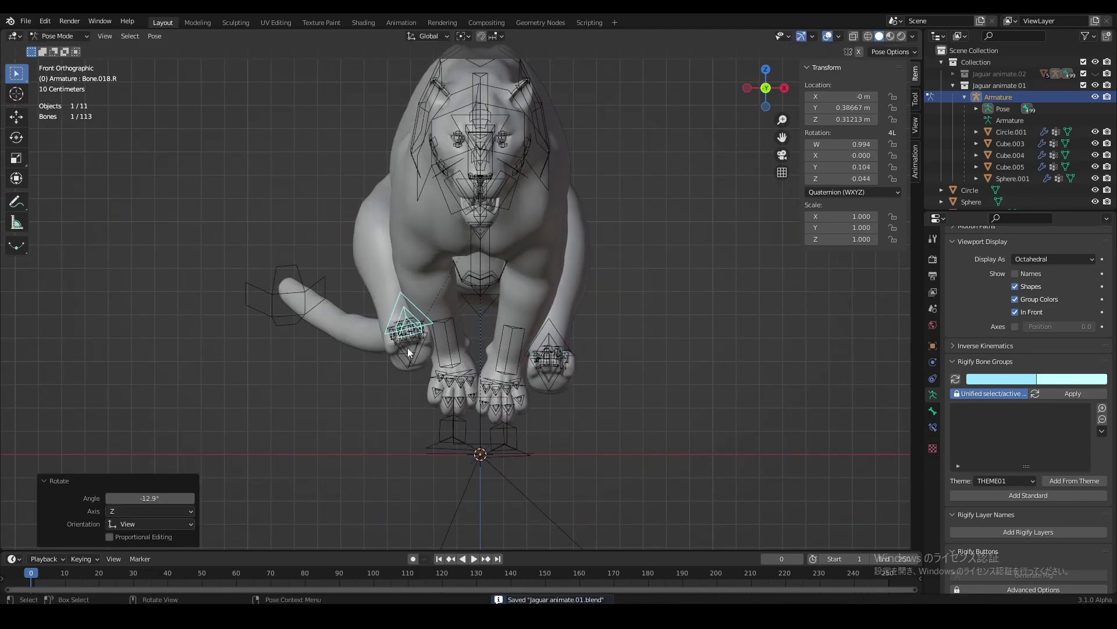
{"action": "key", "text": "r"}
{"action": "left_click", "coordinate": [517, 350]}
- In side view, move shoulder bone Bone.040.L and reset chest bone Bone.006
{"action": "key", "text": "KP_3"}
{"action": "left_click", "coordinate": [396, 233]}
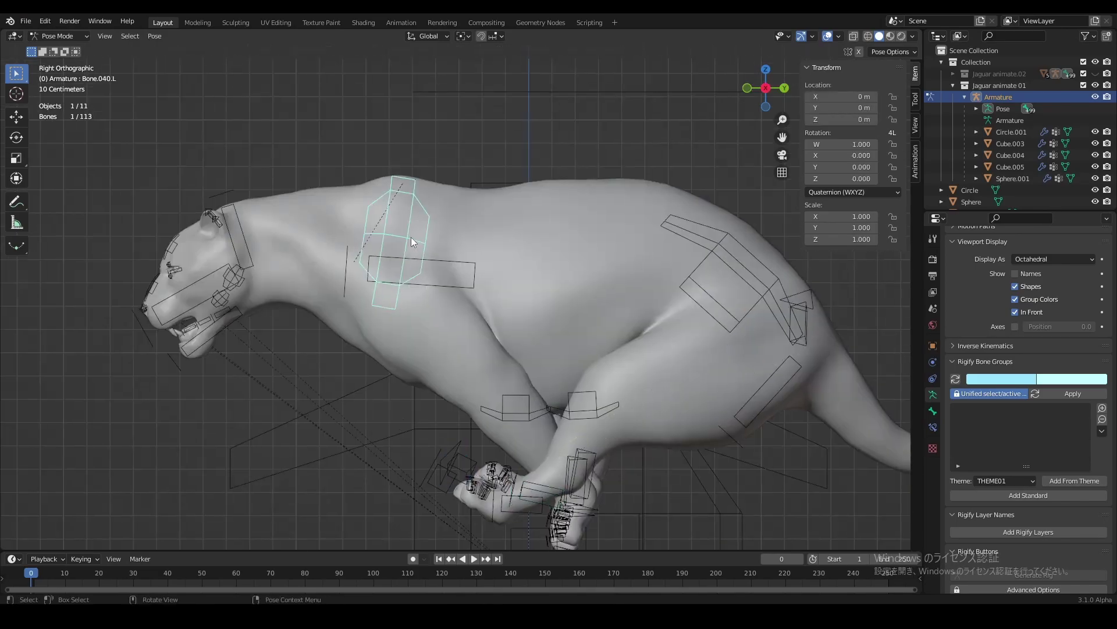
{"action": "key", "text": "g"}
{"action": "left_click", "coordinate": [415, 196]}
{"action": "key", "text": "ctrl+s"}
{"action": "left_click", "coordinate": [449, 273]}
{"action": "key", "text": "alt+g"}
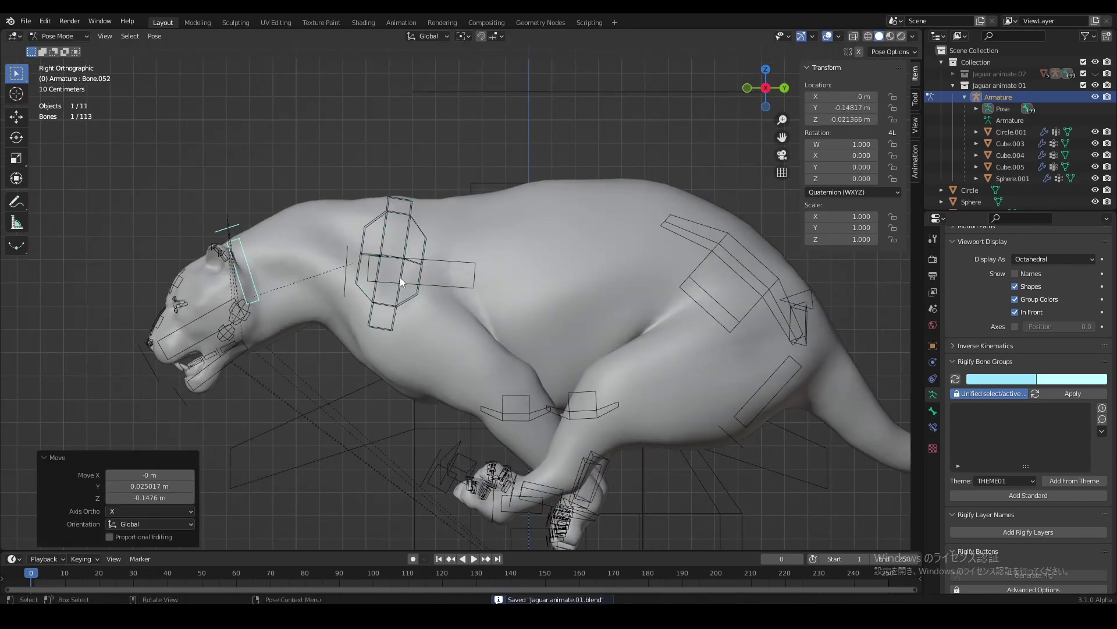
- Lower the neck bone Bone.052 and give it a slight downward tilt
{"action": "left_click", "coordinate": [251, 302]}
{"action": "key", "text": "r"}
{"action": "left_click", "coordinate": [425, 314]}
{"action": "key", "text": "g"}
{"action": "key", "text": "r"}
{"action": "left_click", "coordinate": [377, 410]}
{"action": "key", "text": "ctrl+z"}
- Rotate jaw bone Bone.055 about 5° to open the mouth slightly
{"action": "key", "text": "ctrl+z"}
{"action": "key", "text": "ctrl+z"}
{"action": "key", "text": "ctrl+z"}
{"action": "key", "text": "ctrl+z"}
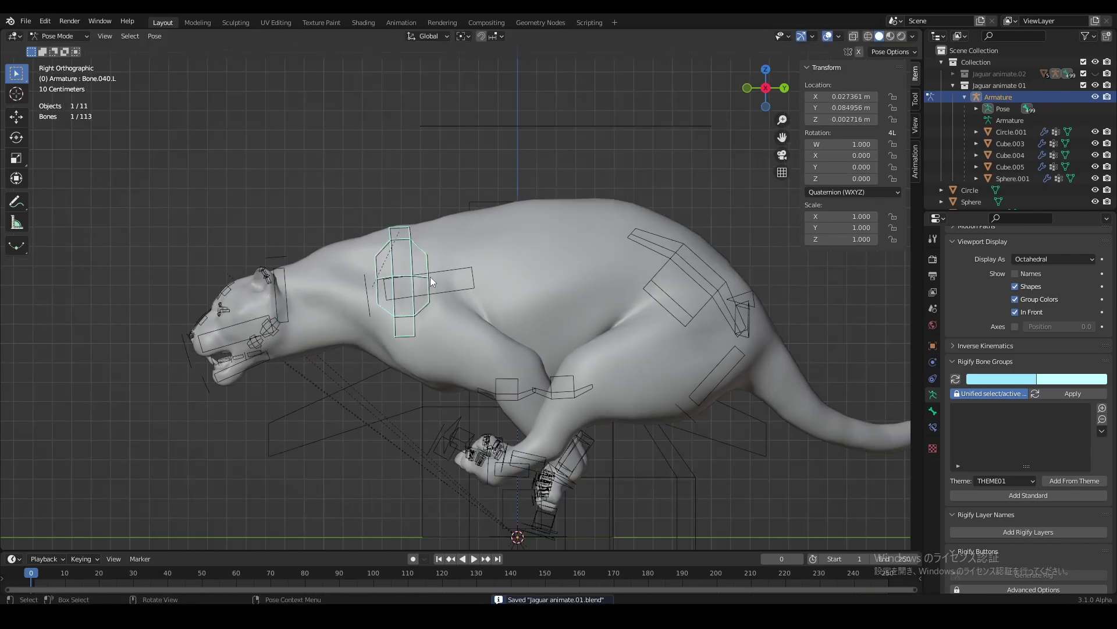
{"action": "key", "text": "ctrl+shift+z"}
{"action": "key", "text": "ctrl+shift+z"}
{"action": "left_click", "coordinate": [285, 303]}
{"action": "key", "text": "r"}
{"action": "left_click", "coordinate": [278, 354]}
{"action": "scroll", "coordinate": [278, 353], "scroll_direction": "up", "scroll_amount": 2}
{"action": "left_click", "coordinate": [343, 318]}
{"action": "key", "text": "r"}
{"action": "left_click", "coordinate": [312, 349]}
{"action": "key", "text": "ctrl+z"}
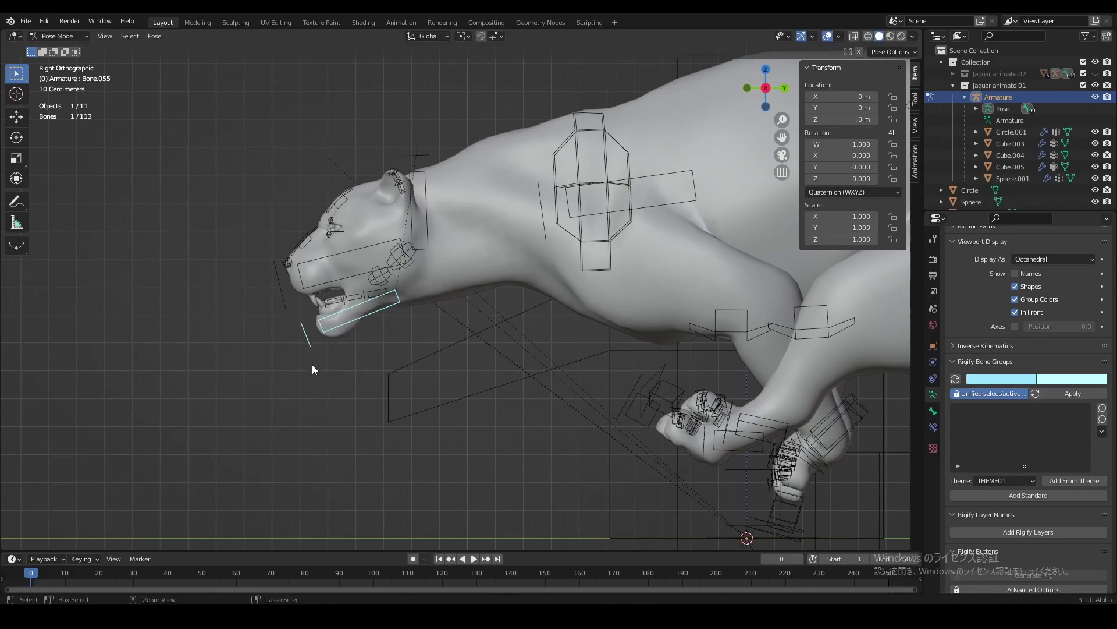
{"action": "left_click", "coordinate": [314, 381]}
{"action": "scroll", "coordinate": [313, 381], "scroll_direction": "down", "scroll_amount": 3}
- Return to Object Mode, deselect all, and show the jaguar in Rendered shading
{"action": "mouse_move", "coordinate": [313, 381]}
{"action": "middle_mouse_down"}
{"action": "mouse_move", "coordinate": [547, 335]}
{"action": "mouse_move", "coordinate": [574, 281]}
{"action": "middle_mouse_up"}
{"action": "key", "text": "ctrl+Tab"}
{"action": "key", "text": "alt+a"}
{"action": "key", "text": "z"}
{"action": "left_click", "coordinate": [621, 287]}
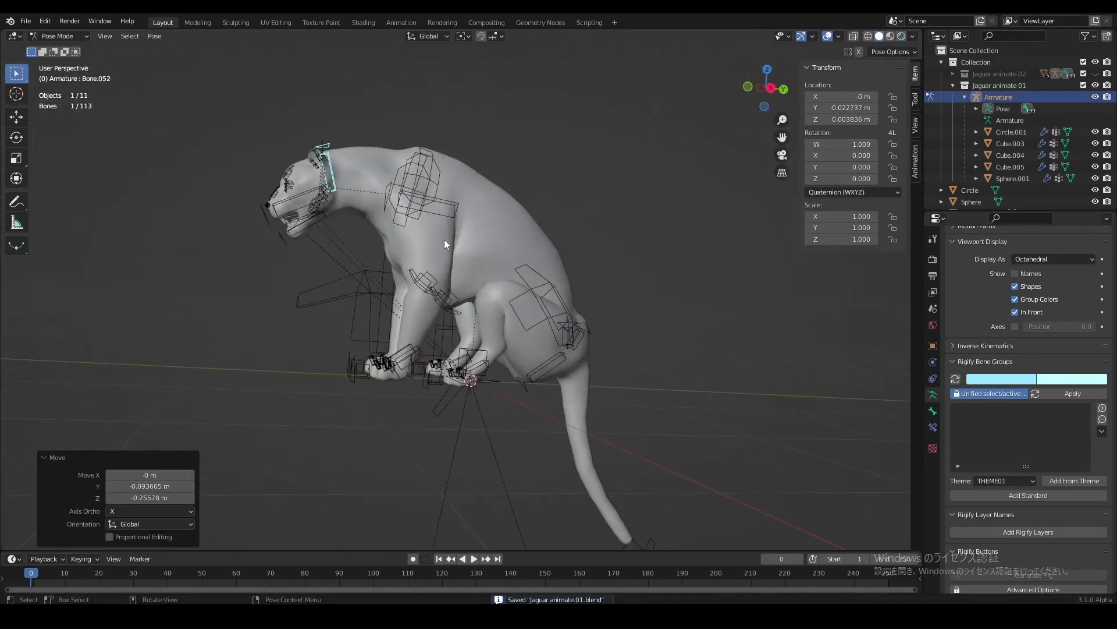
- Switch to Rendered shading and orbit the textured jaguar from front and side views
{"action": "key", "text": "ctrl+Tab"}
{"action": "key", "text": "z"}
{"action": "left_click", "coordinate": [570, 315]}
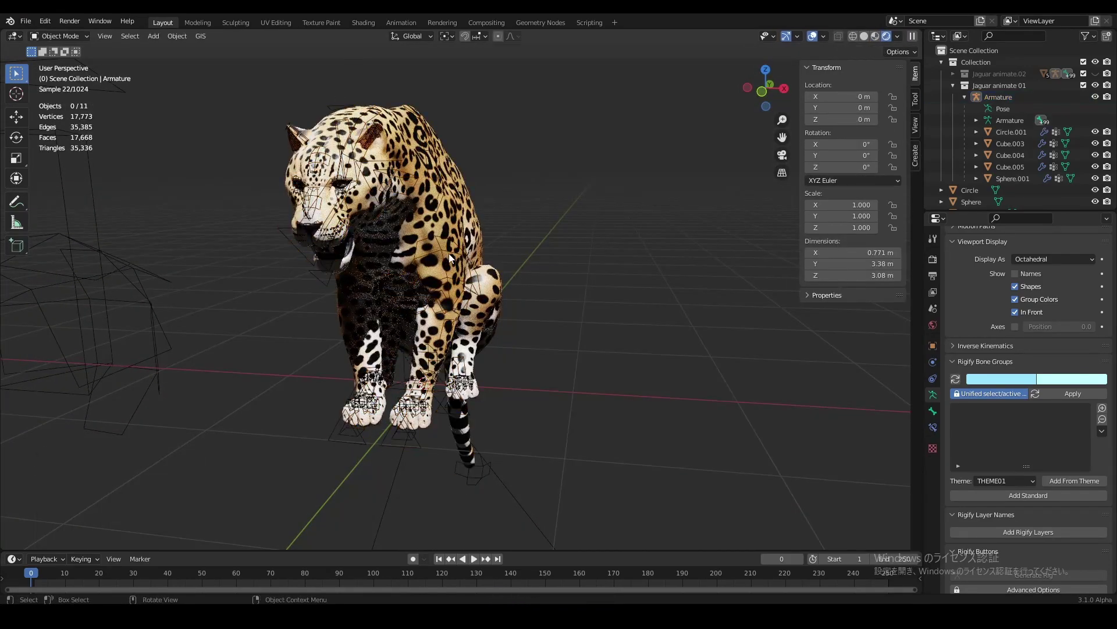
{"action": "middle_click_drag", "start_coordinate": [490, 257], "coordinate": [296, 258]}
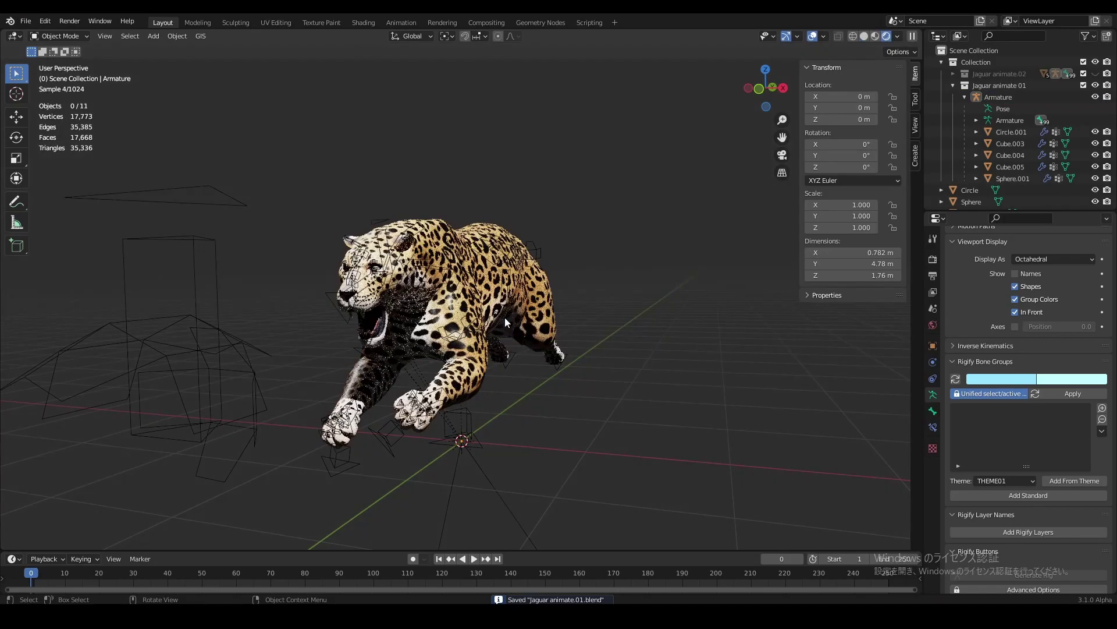
{"action": "mouse_move", "coordinate": [460, 316]}
{"action": "middle_mouse_down"}
{"action": "mouse_move", "coordinate": [584, 320]}
{"action": "mouse_move", "coordinate": [526, 328]}
{"action": "mouse_move", "coordinate": [576, 324]}
{"action": "middle_mouse_up"}
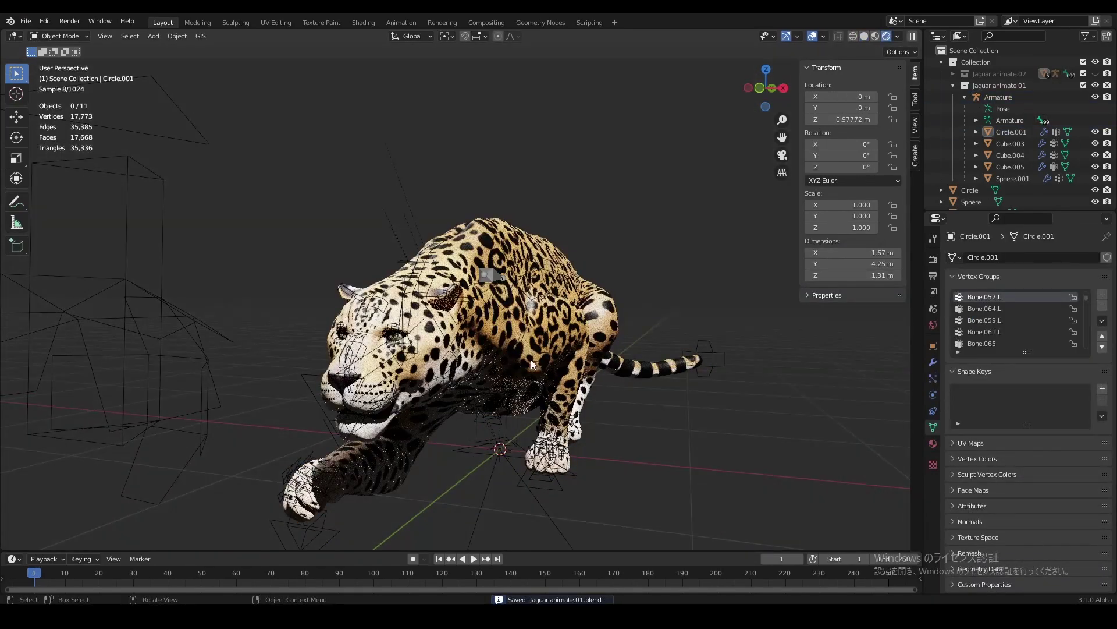
{"action": "middle_click_drag", "start_coordinate": [568, 333], "coordinate": [441, 338]}
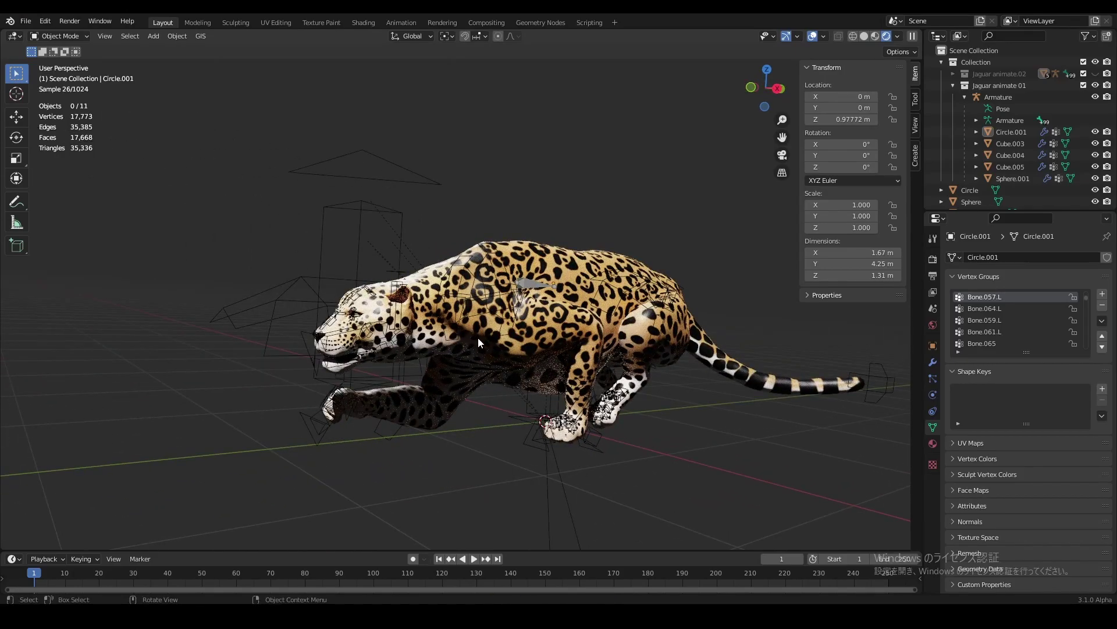